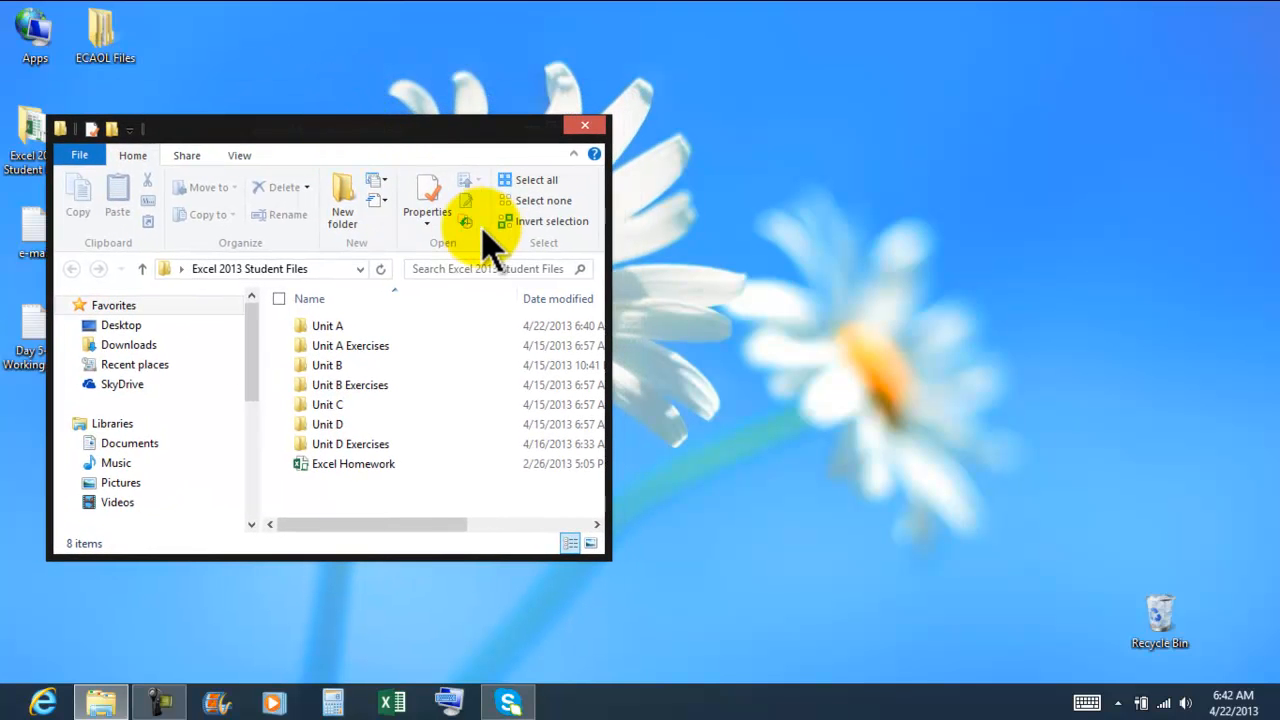
Step: Open the EX A-2 workbook from the Unit A folder of Excel 2013 Student Files
drag(421, 128, 446, 58)
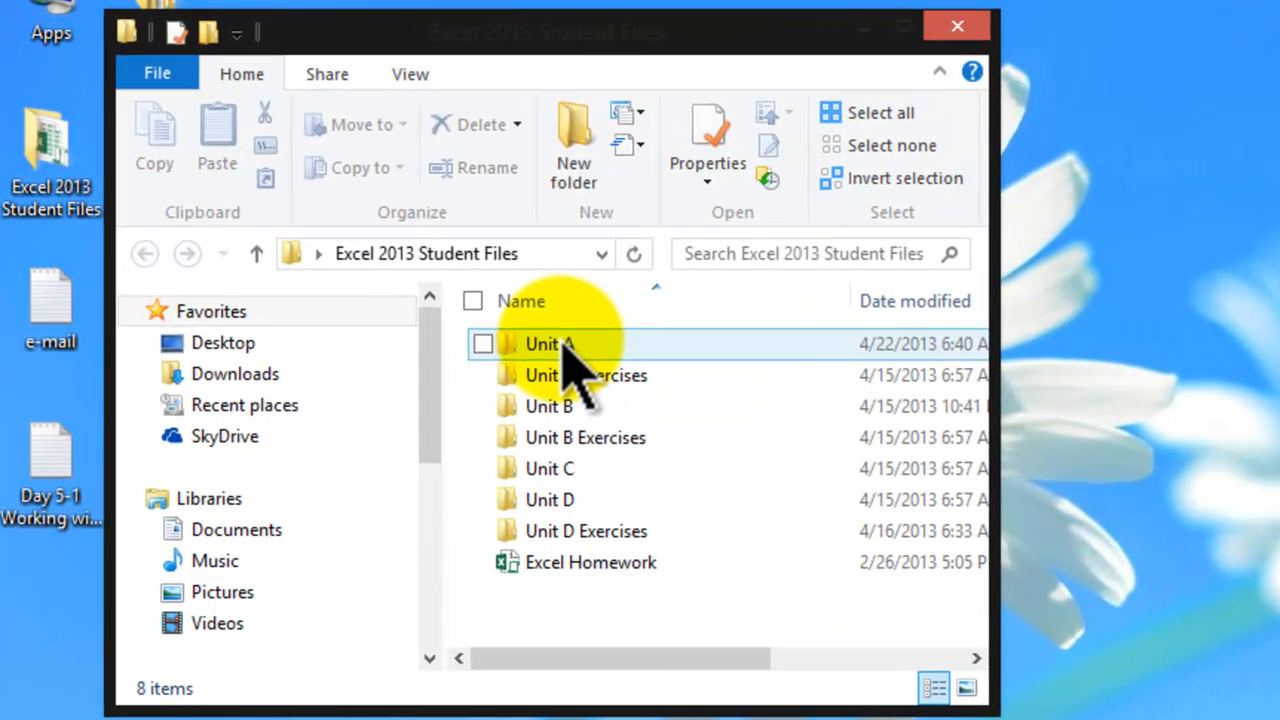
double_click(563, 345)
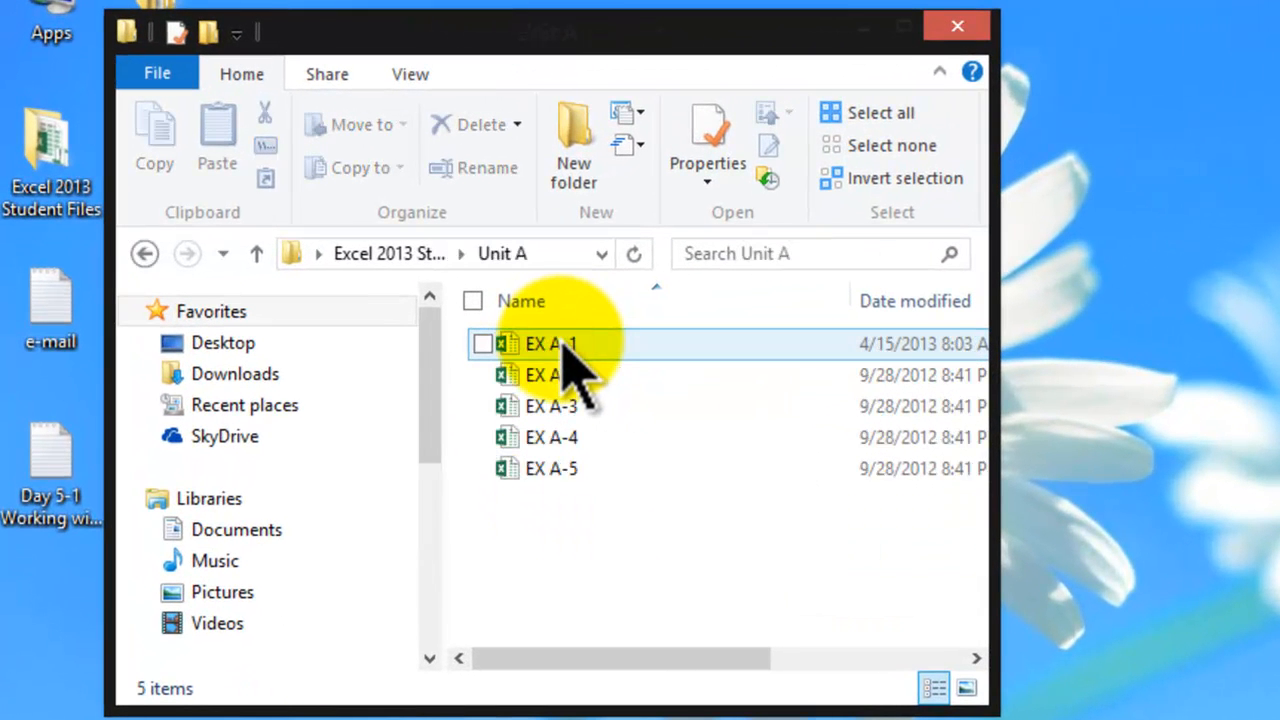
click(560, 378)
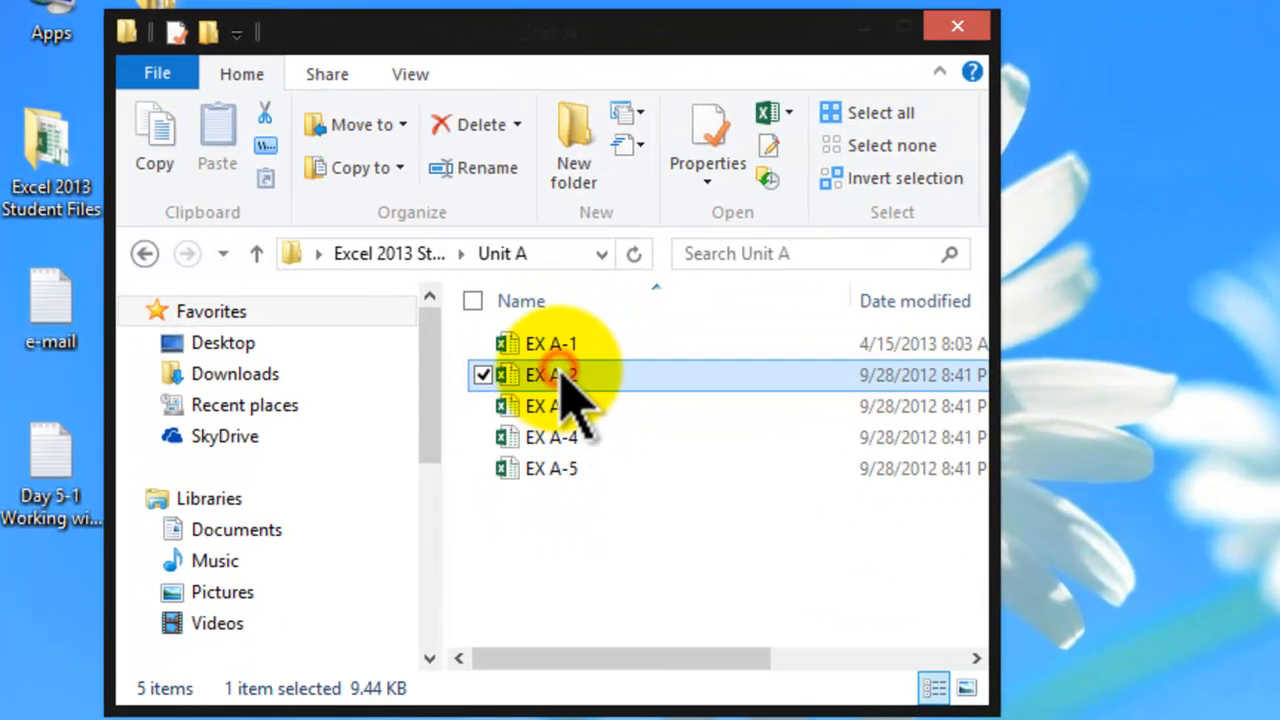
double_click(563, 388)
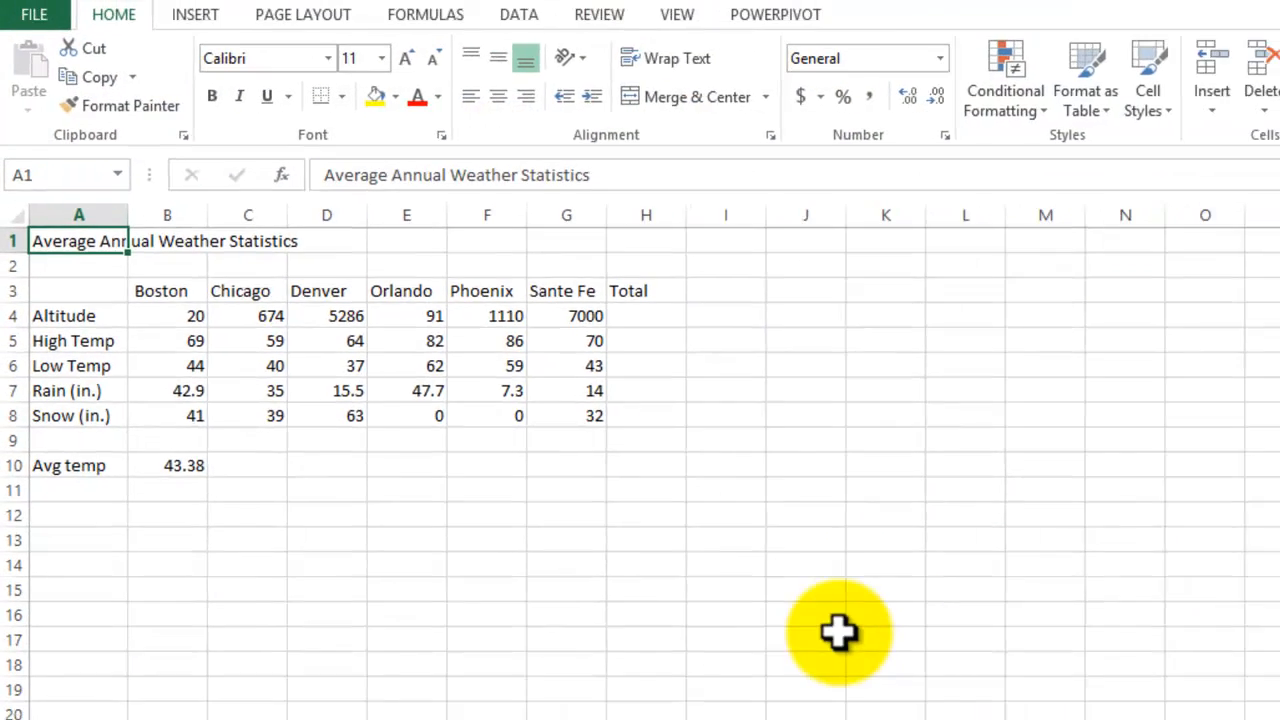
click(909, 719)
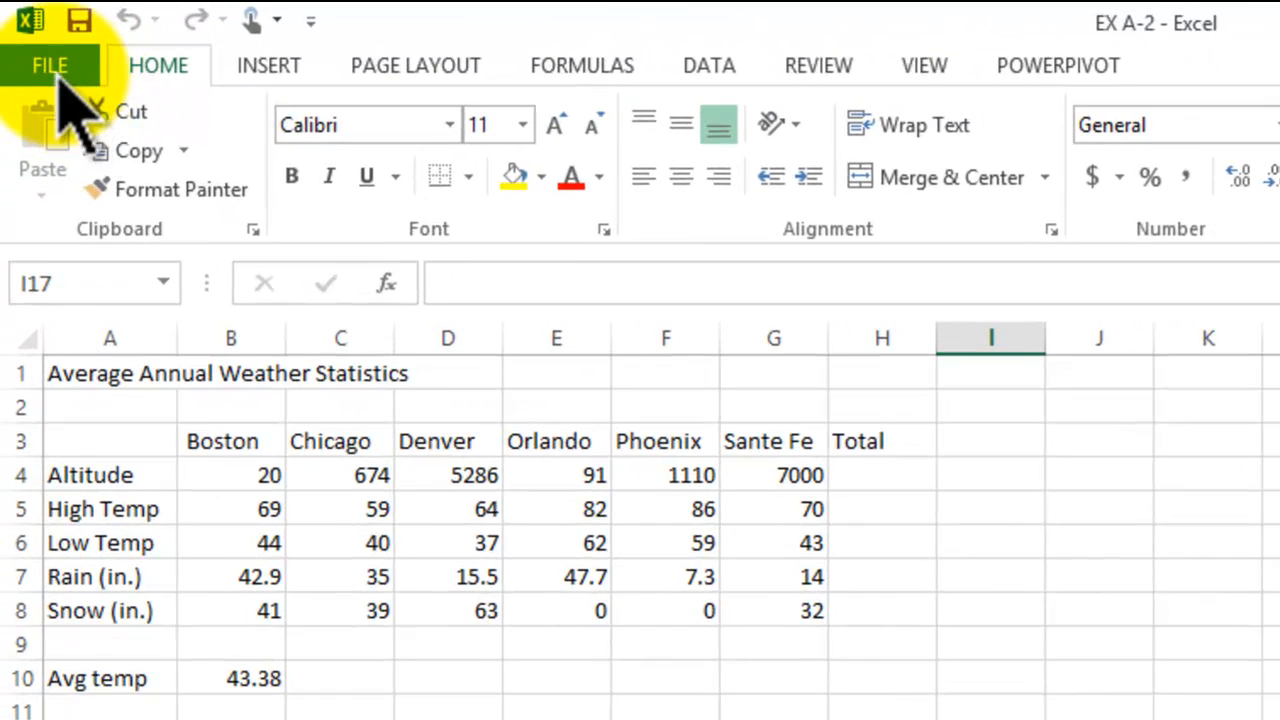
Step: Begin saving a copy of the workbook to the computer, starting from the My Documents folder
click(43, 55)
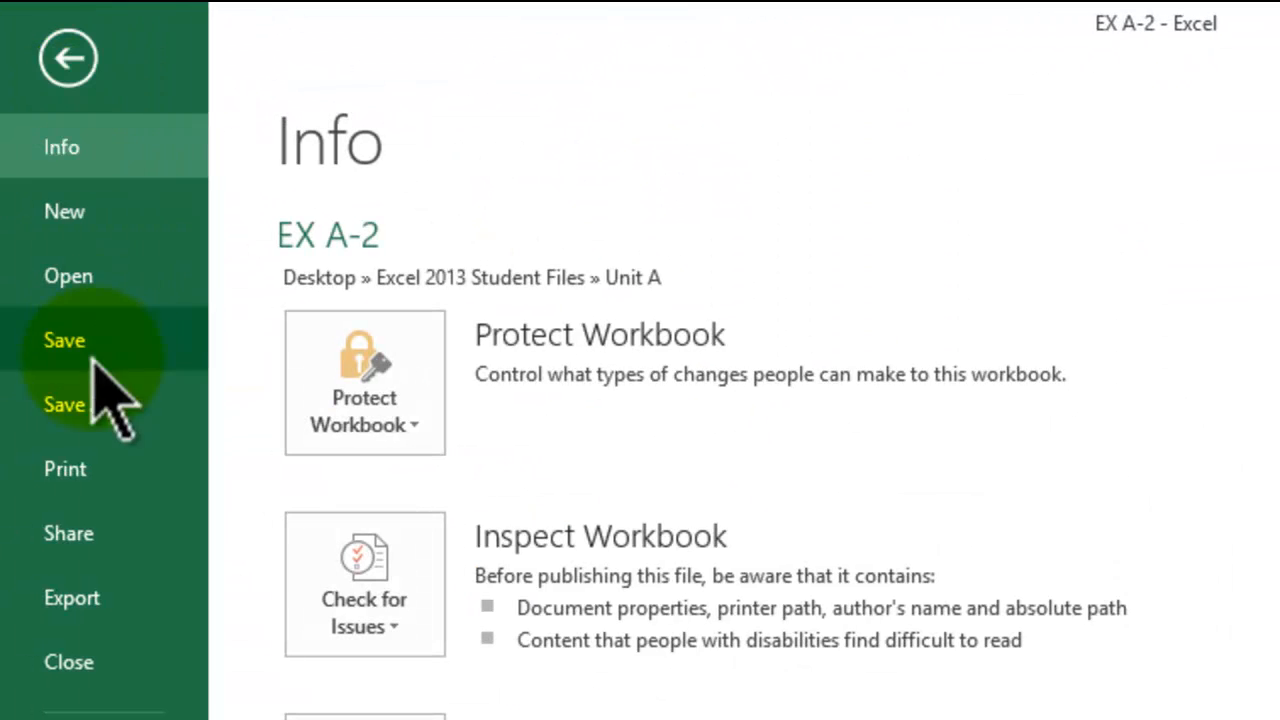
click(79, 393)
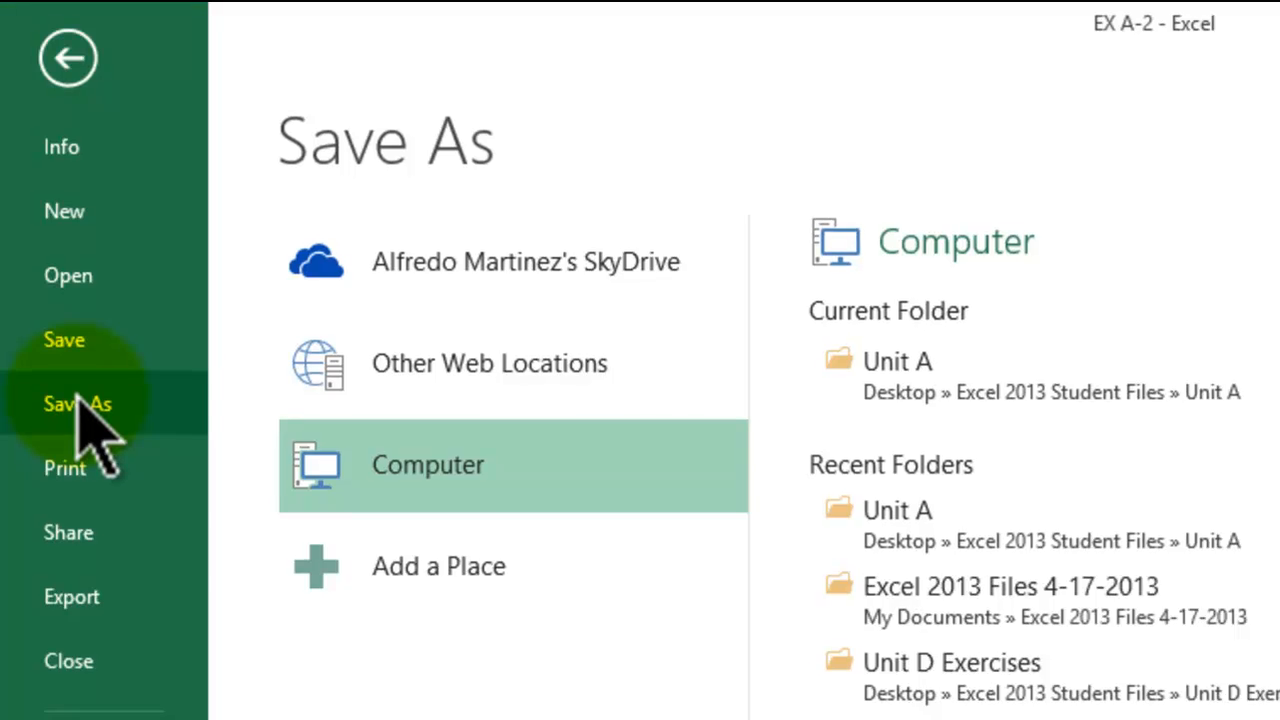
click(462, 462)
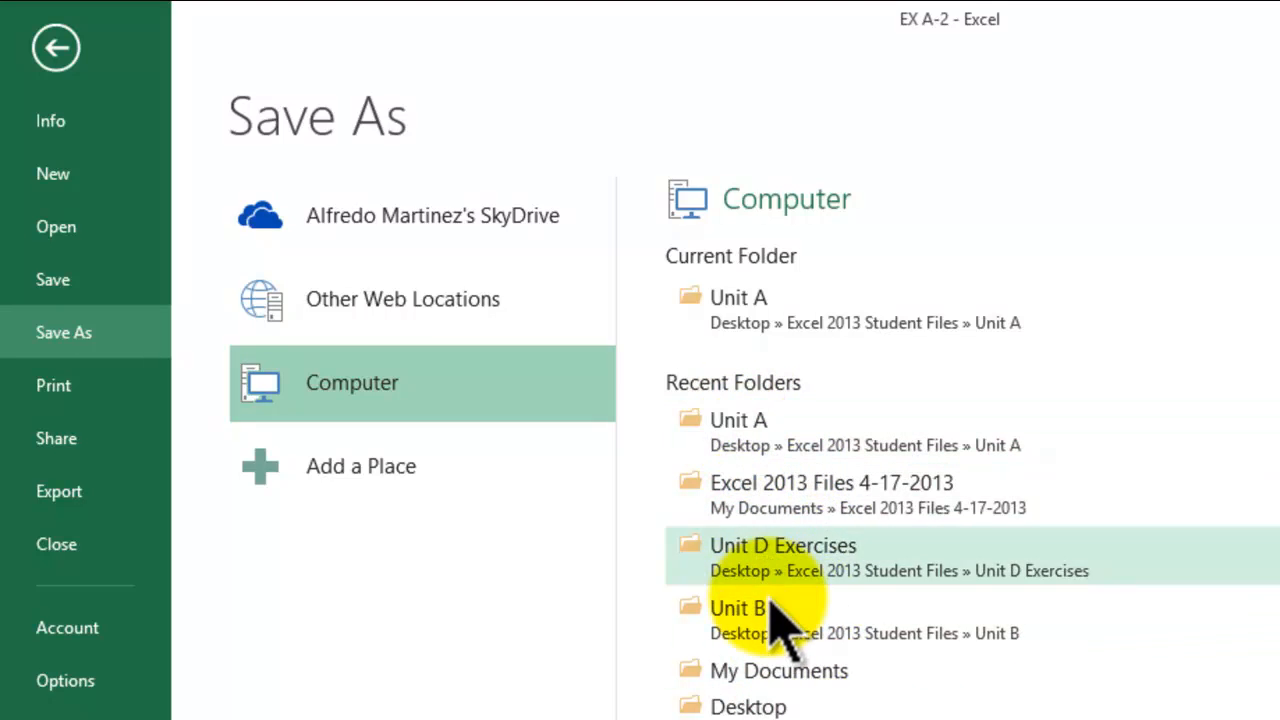
click(768, 673)
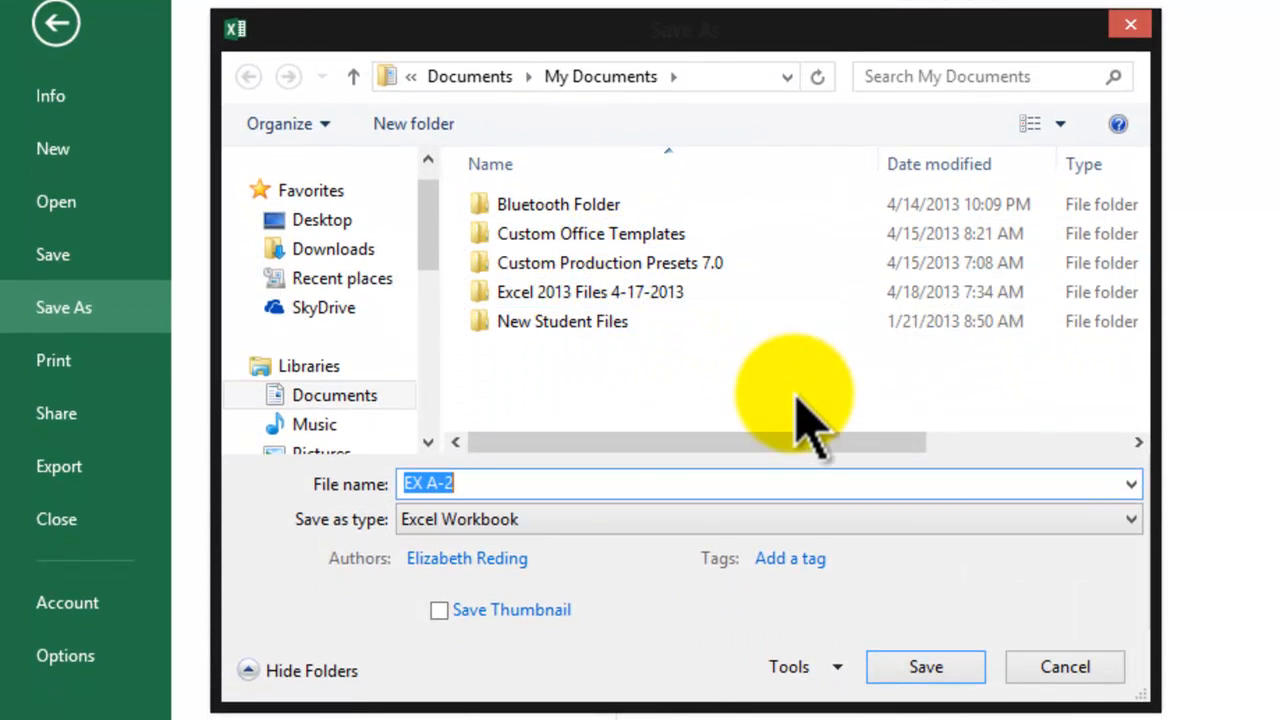
Step: Name the workbook copy "Average 4-22-2013"
click(593, 291)
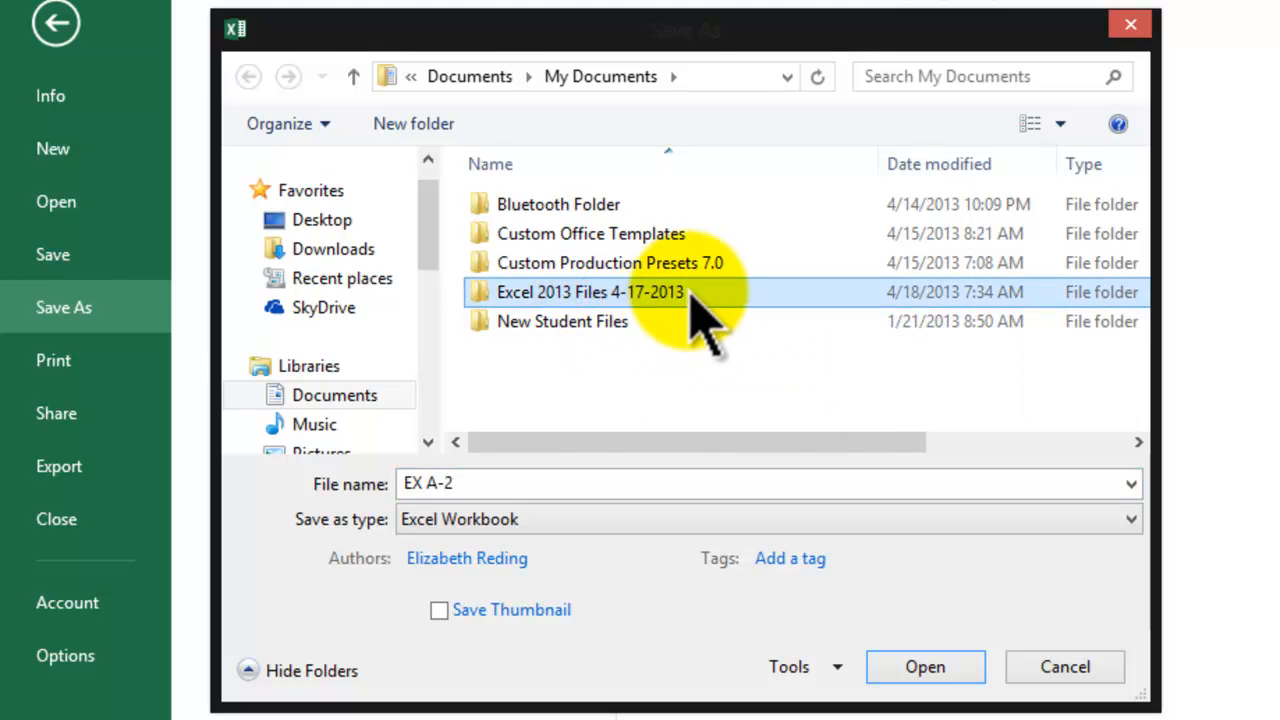
click(540, 484)
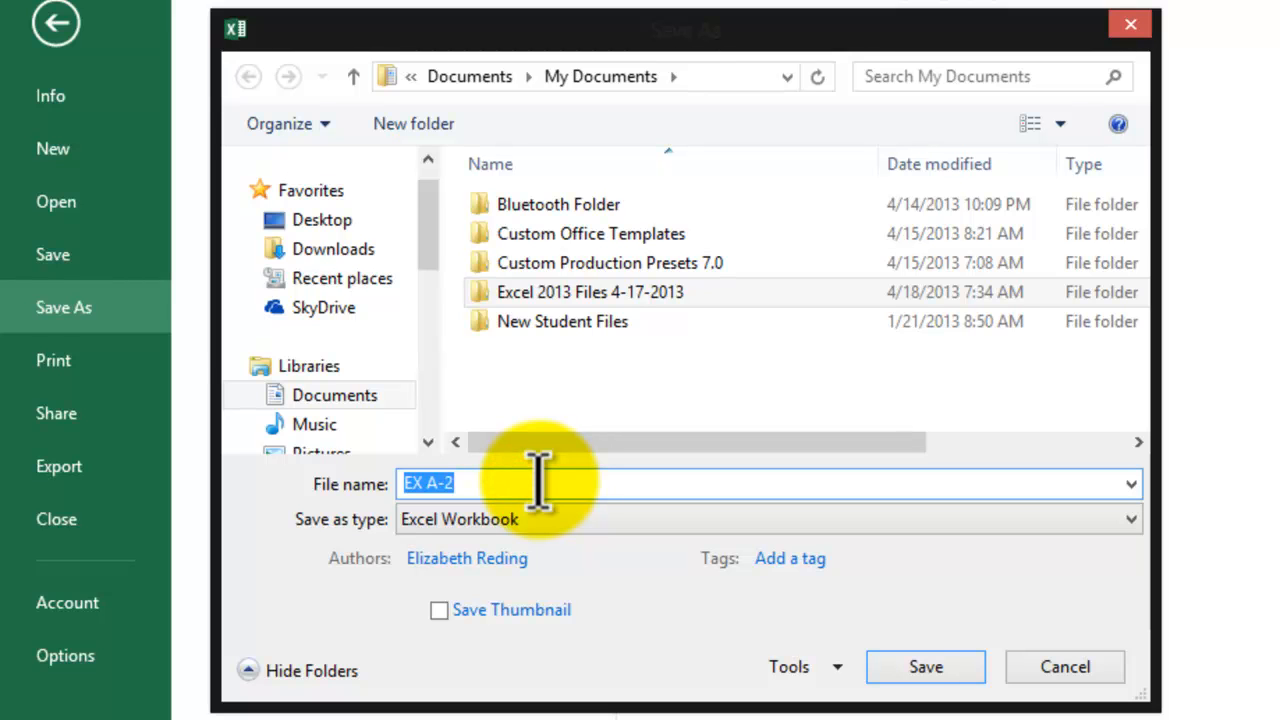
text(Average Whe)
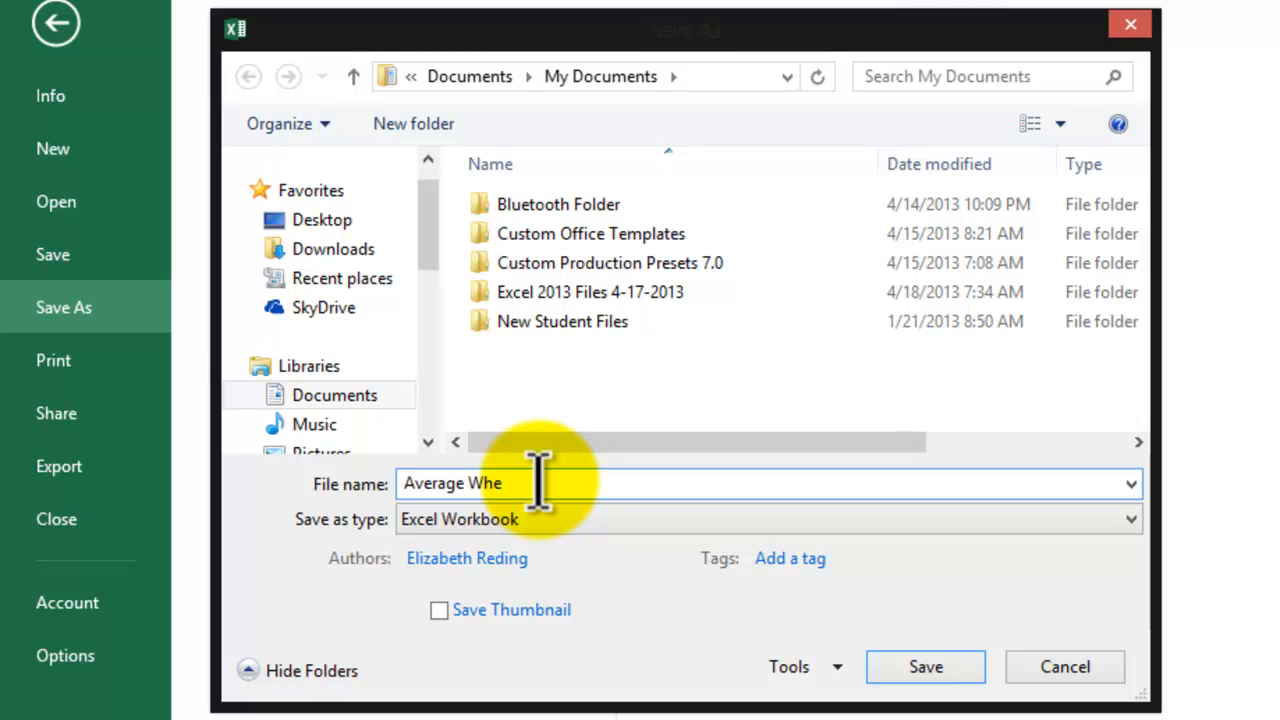
text(ater)
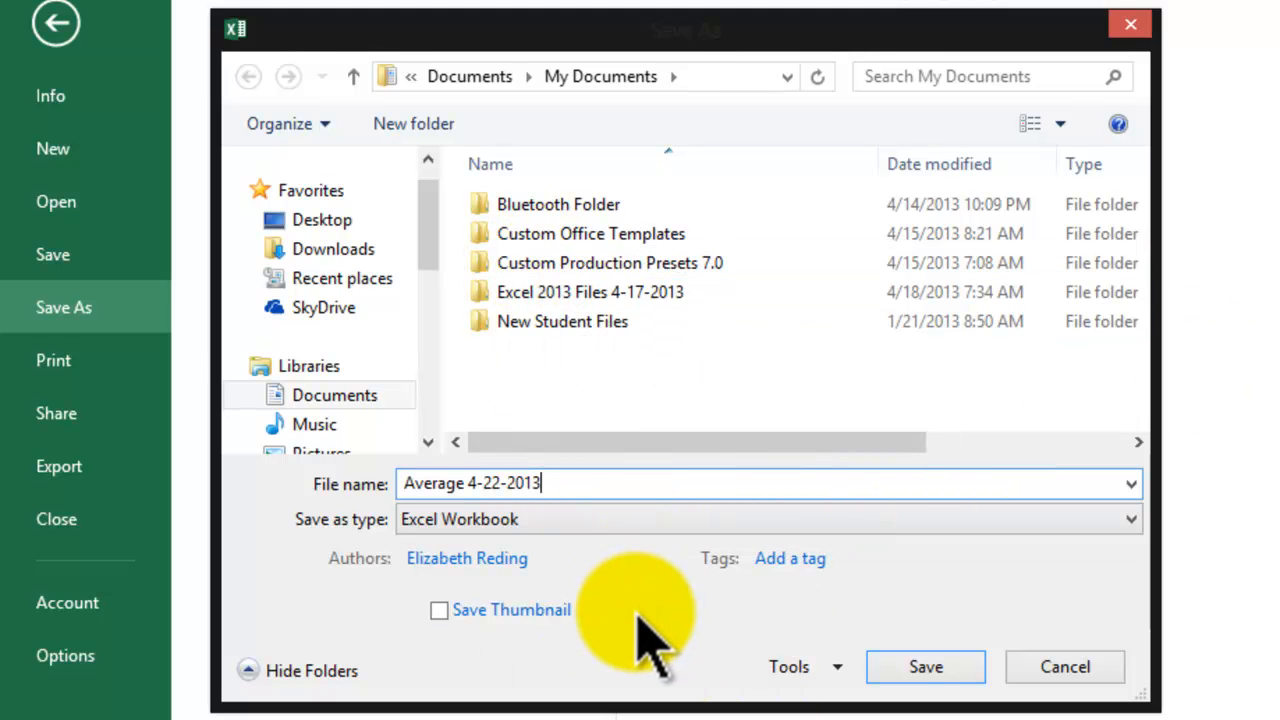
Step: Save the renamed copy in the Excel 2013 Files 4-17-2013 folder
click(584, 300)
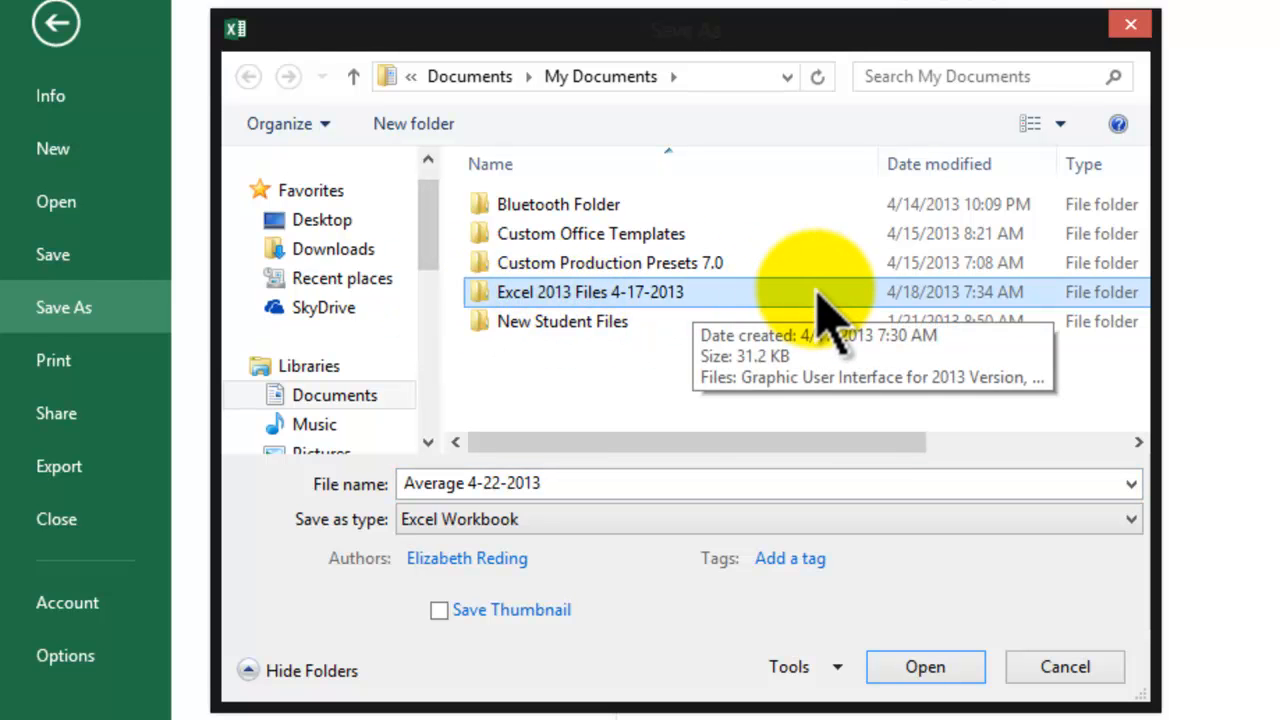
double_click(783, 290)
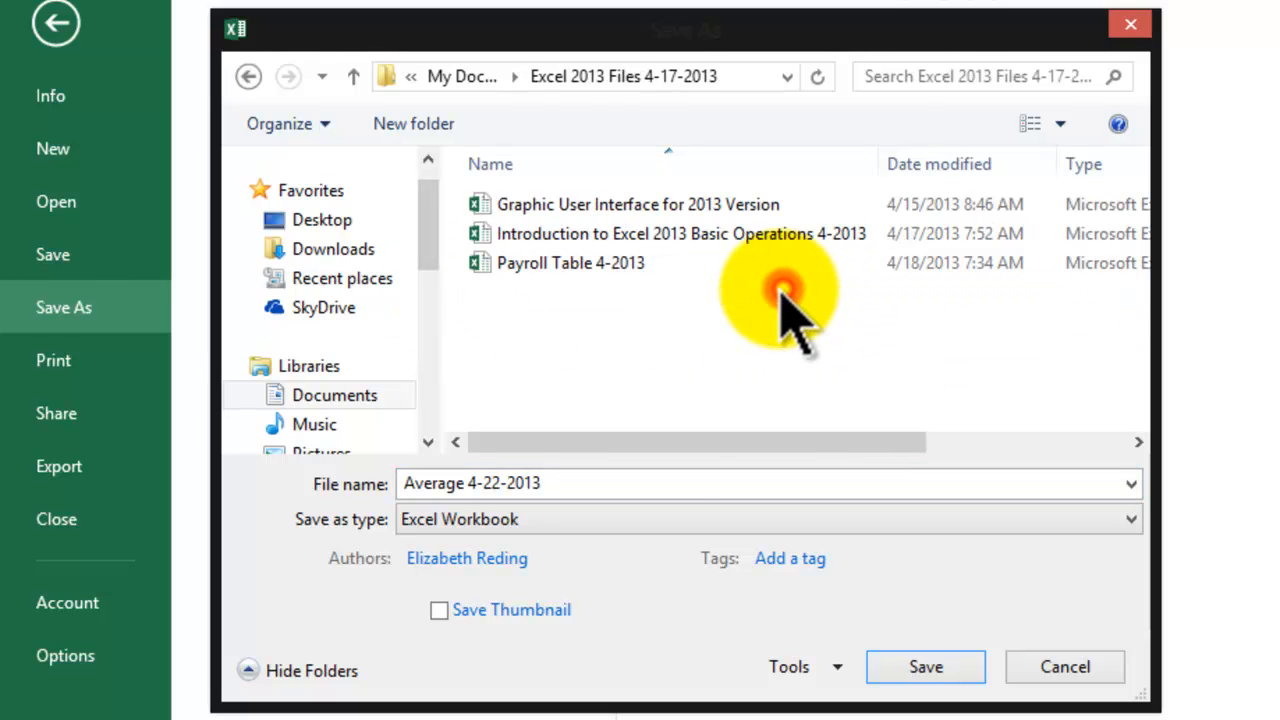
click(615, 488)
click(924, 666)
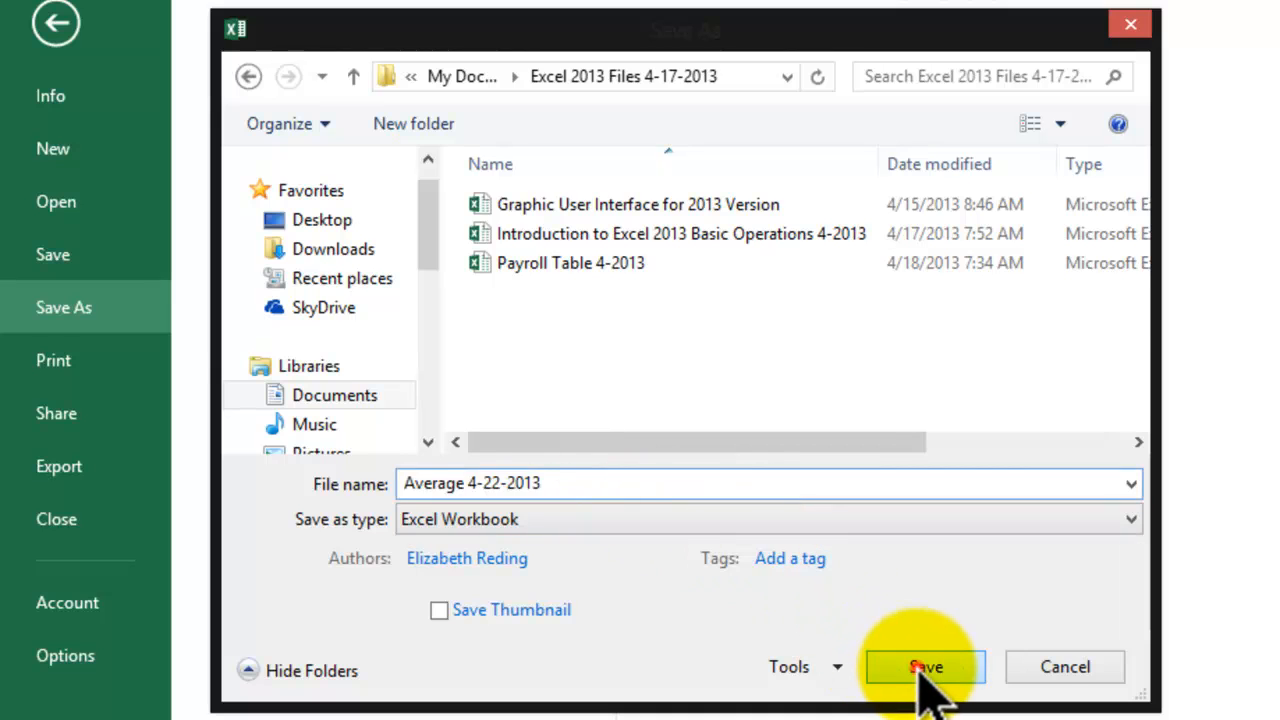
click(555, 642)
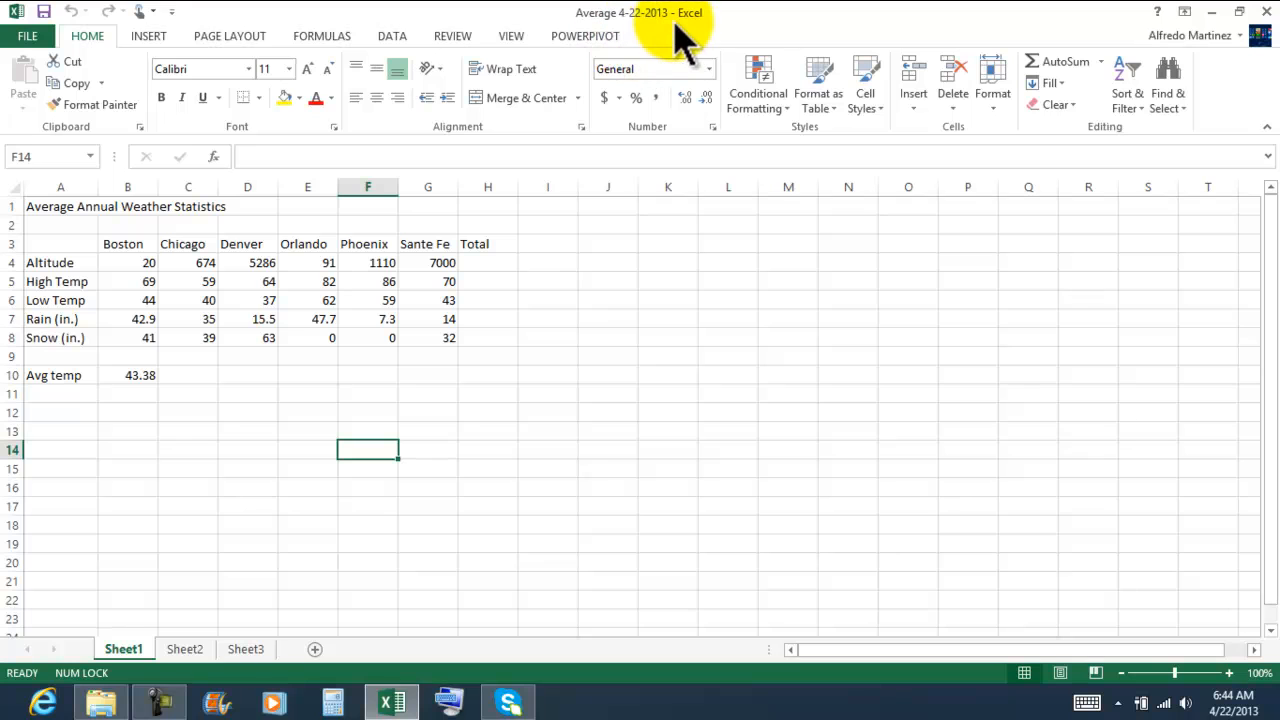
Step: Examine the Avg temp formula in B10, the worksheet title and the row 3 headings from Boston to Total
click(226, 523)
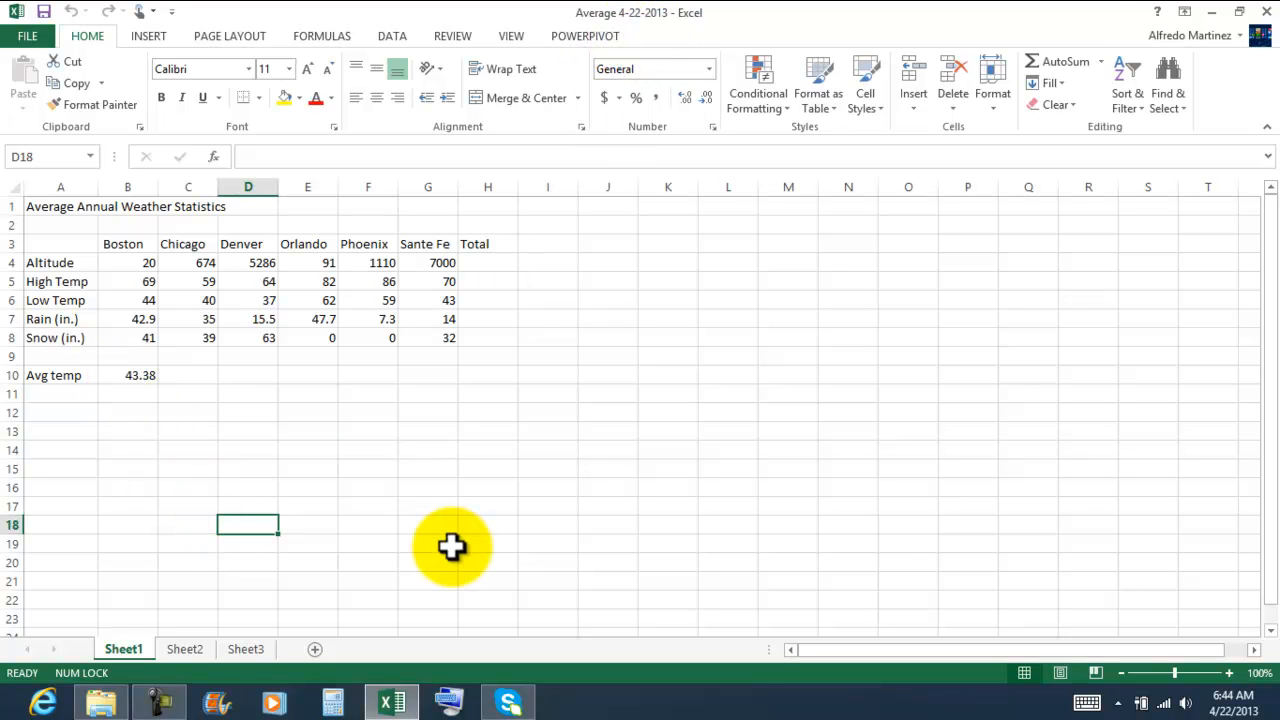
click(120, 427)
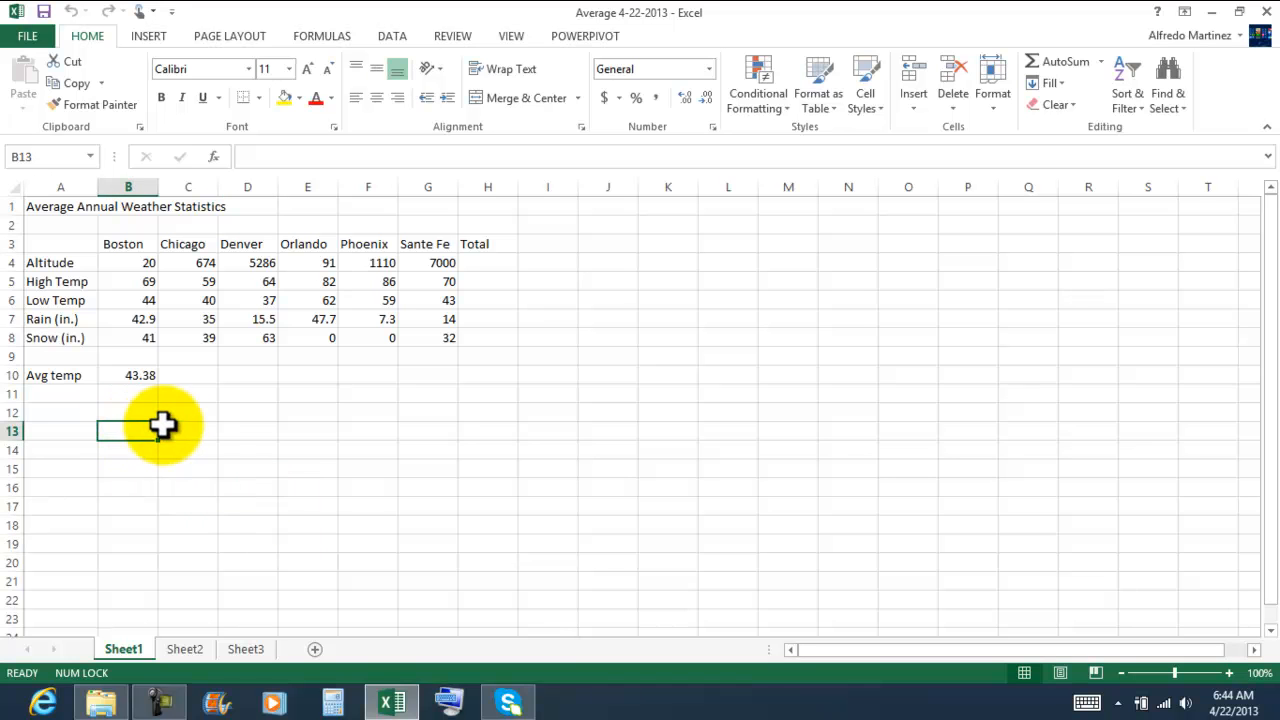
click(132, 376)
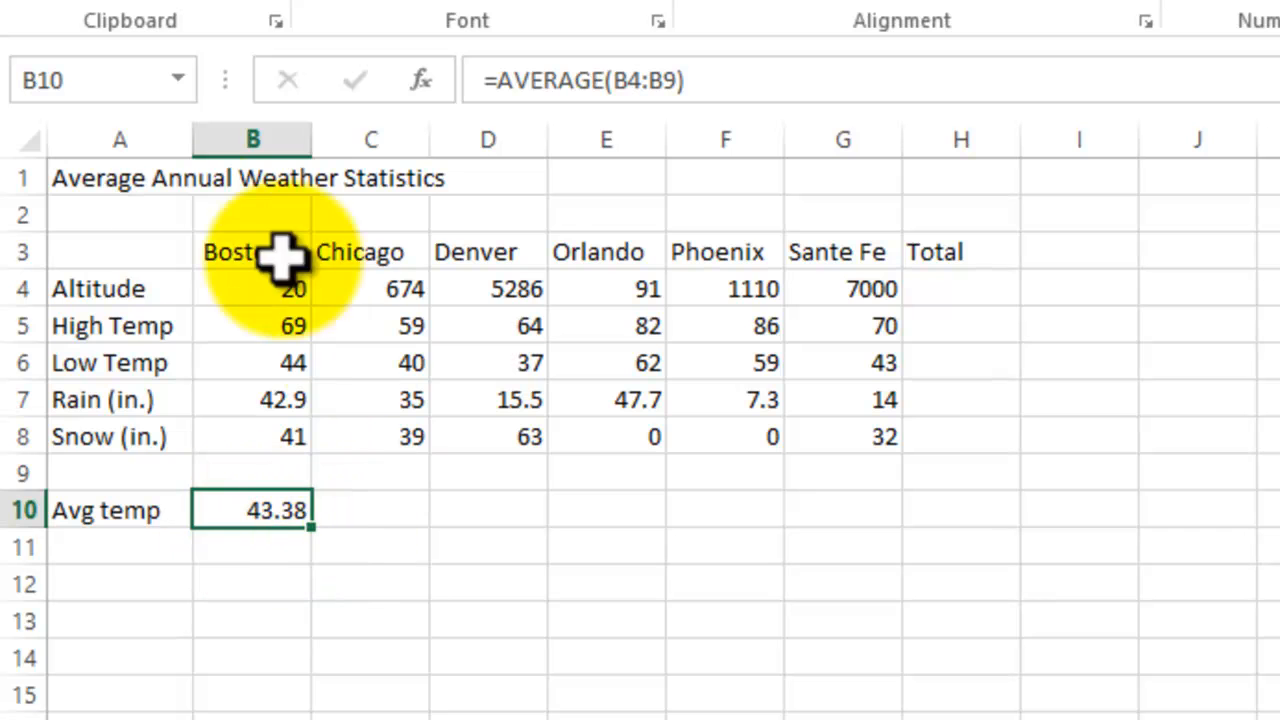
click(115, 178)
click(295, 180)
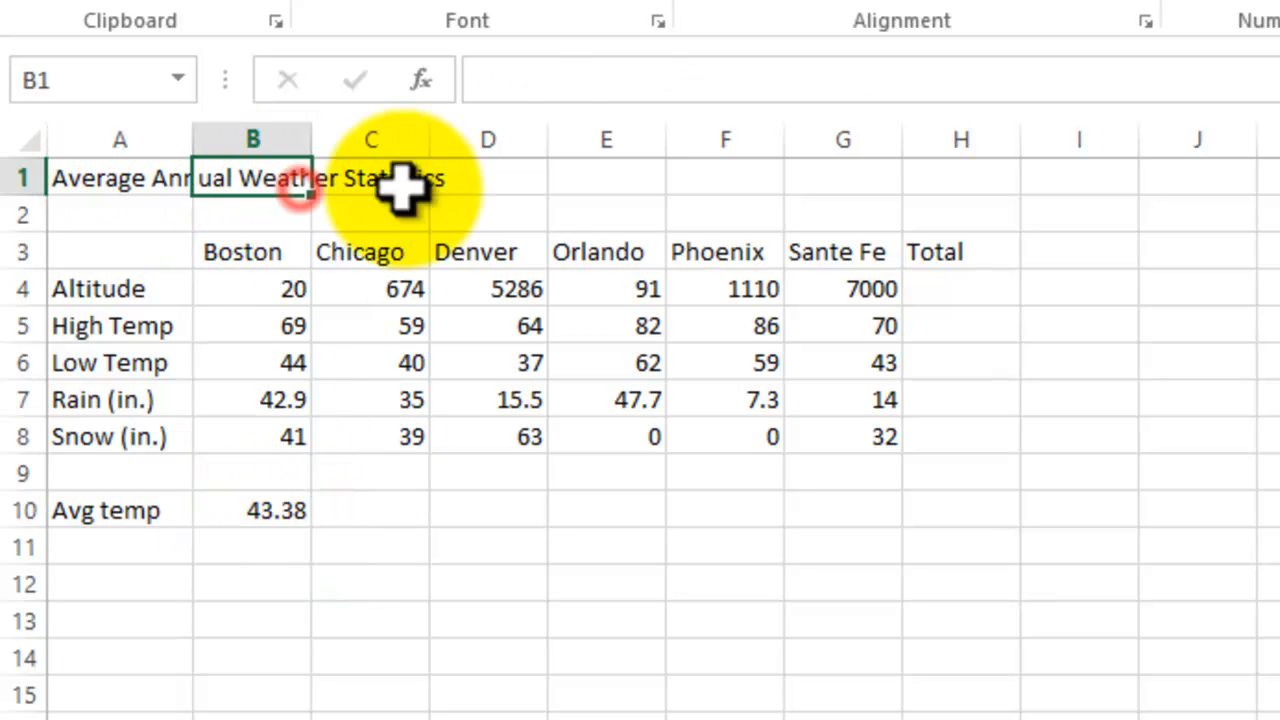
click(583, 585)
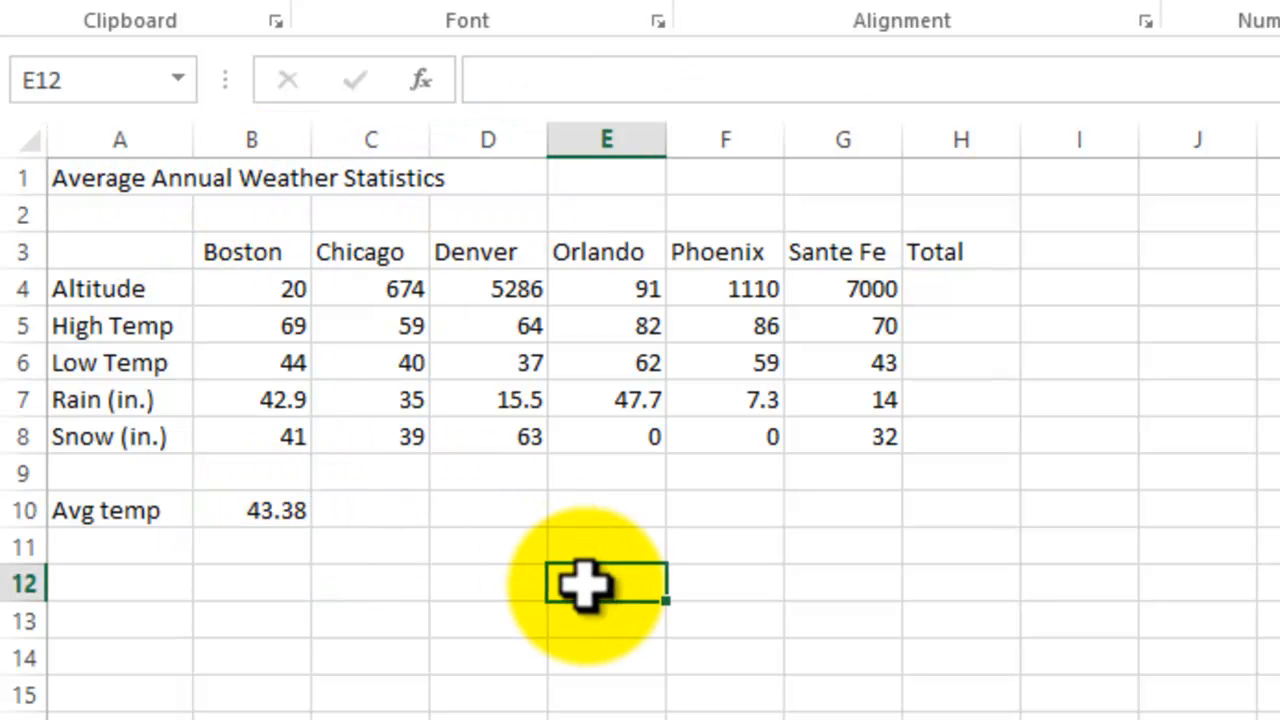
click(260, 254)
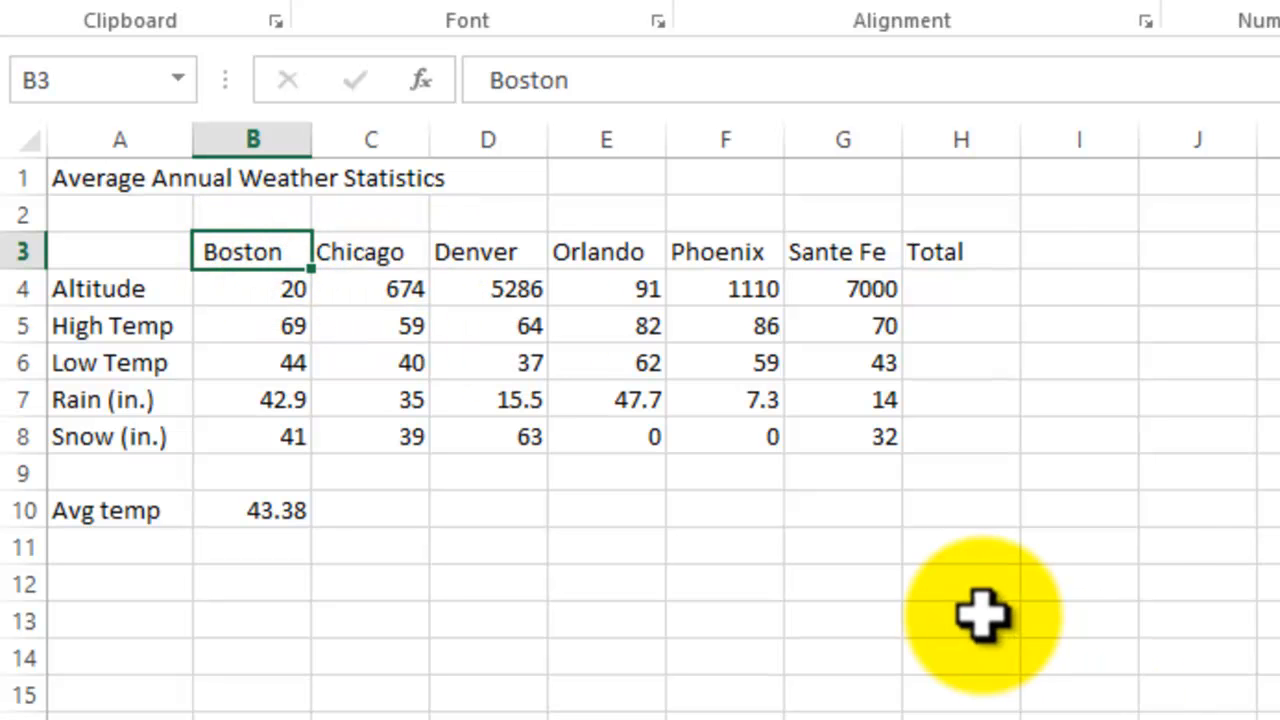
key(Right)
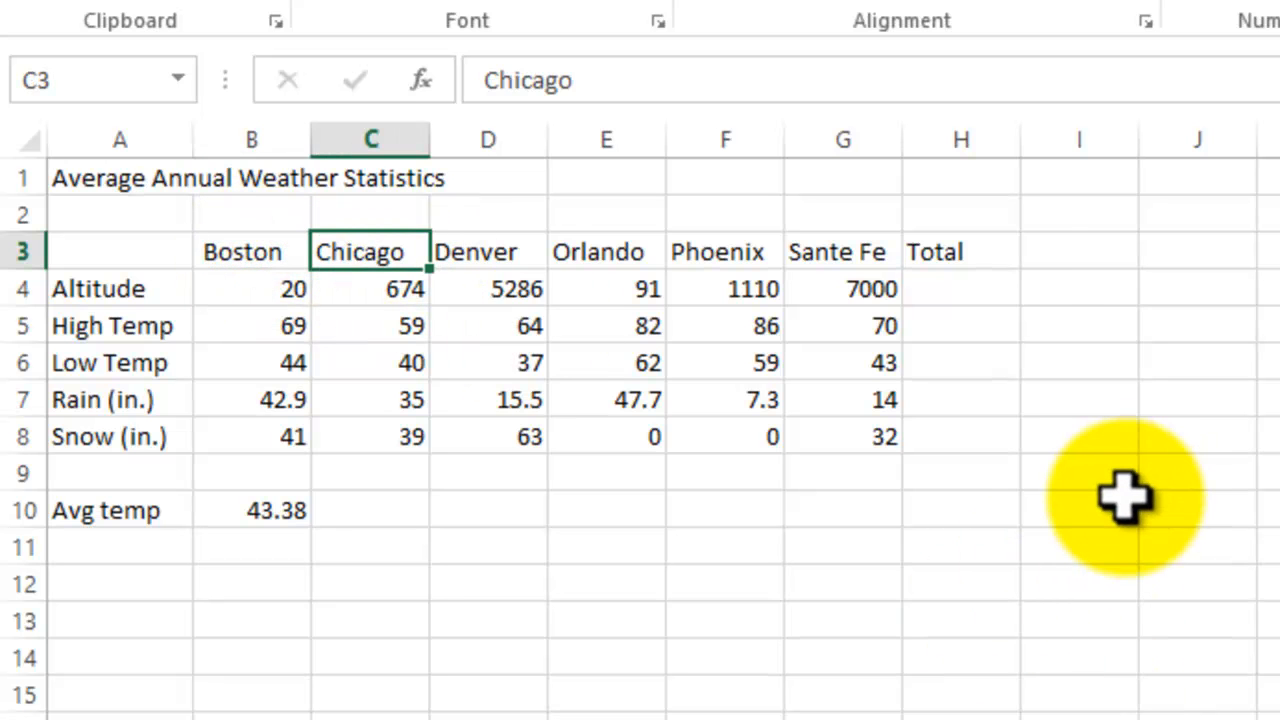
key(Right)
key(Right)
key(Right)
key(Right)
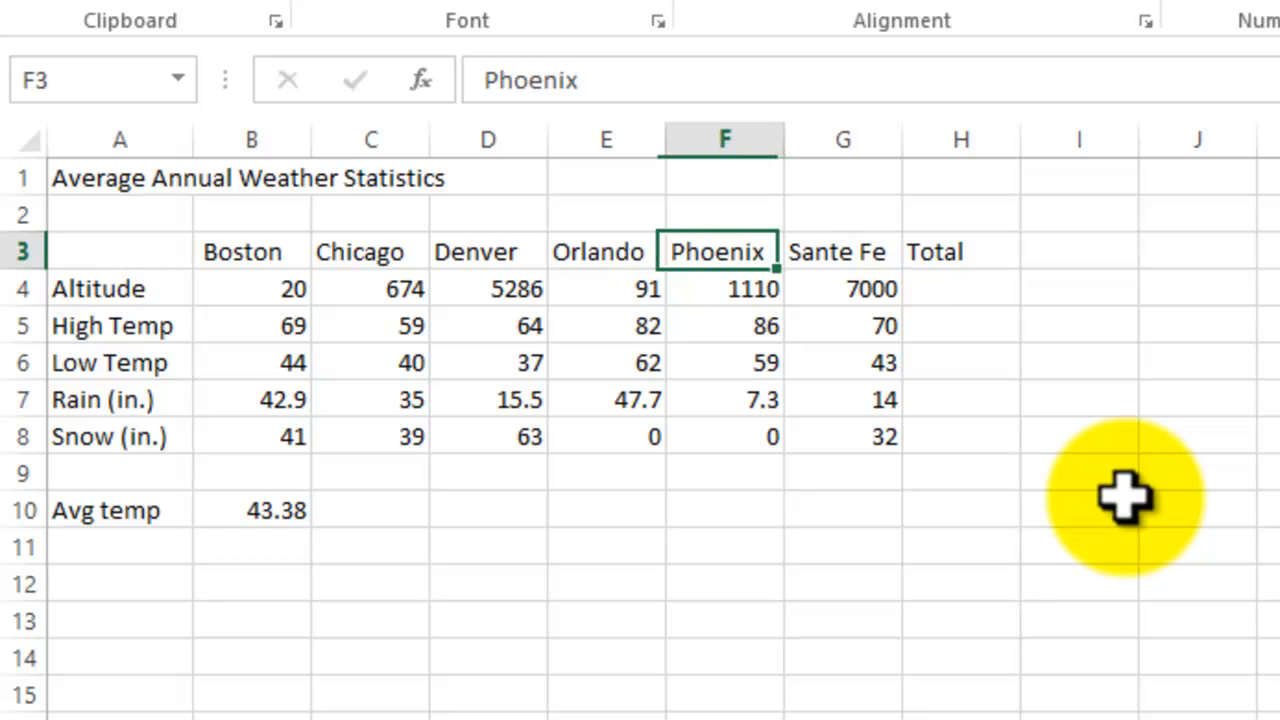
key(Right)
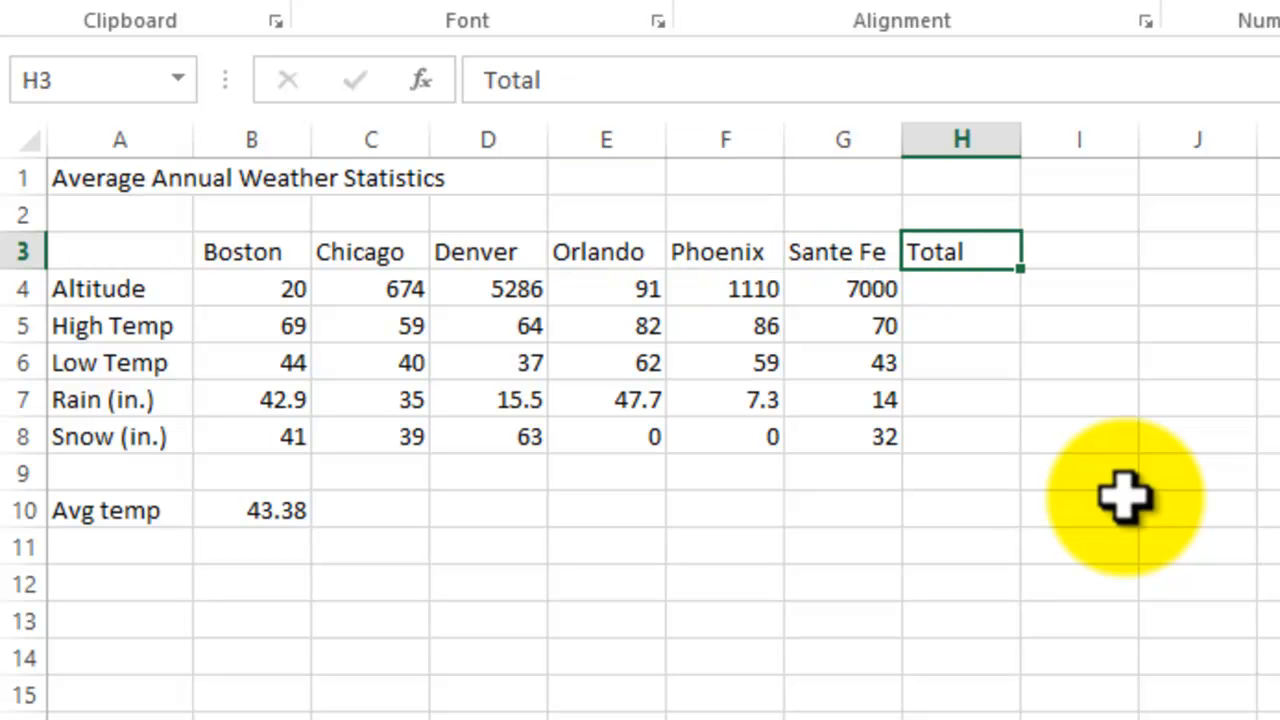
Step: Examine the row labels in column A from Altitude down to Avg temp
key(Left)
key(Home)
key(Down)
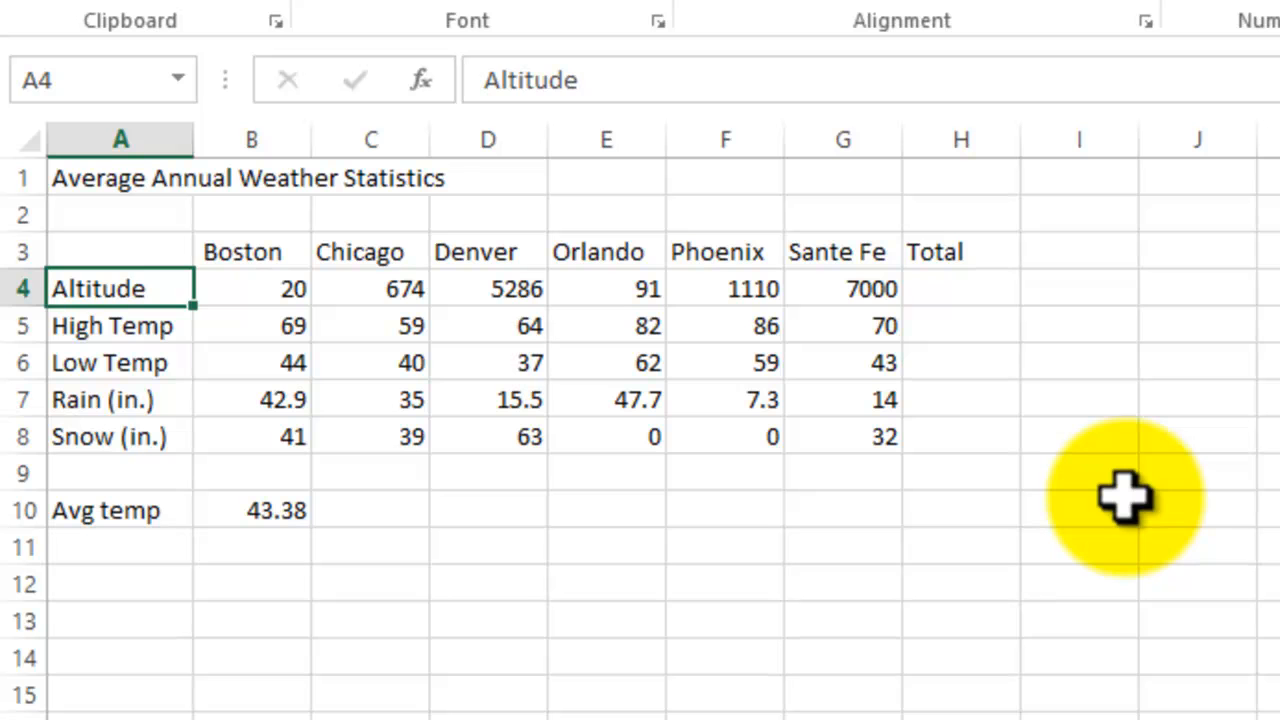
key(Down)
key(Down)
key(Down)
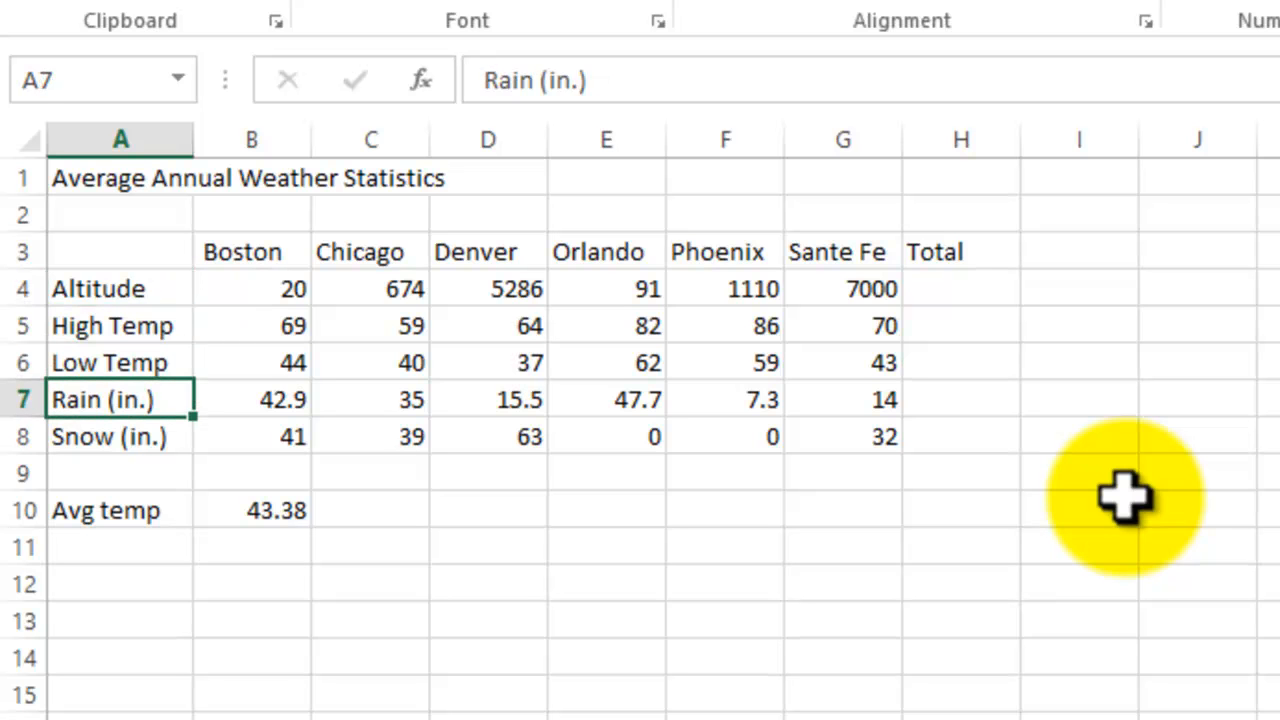
key(Down)
key(Down)
key(Down)
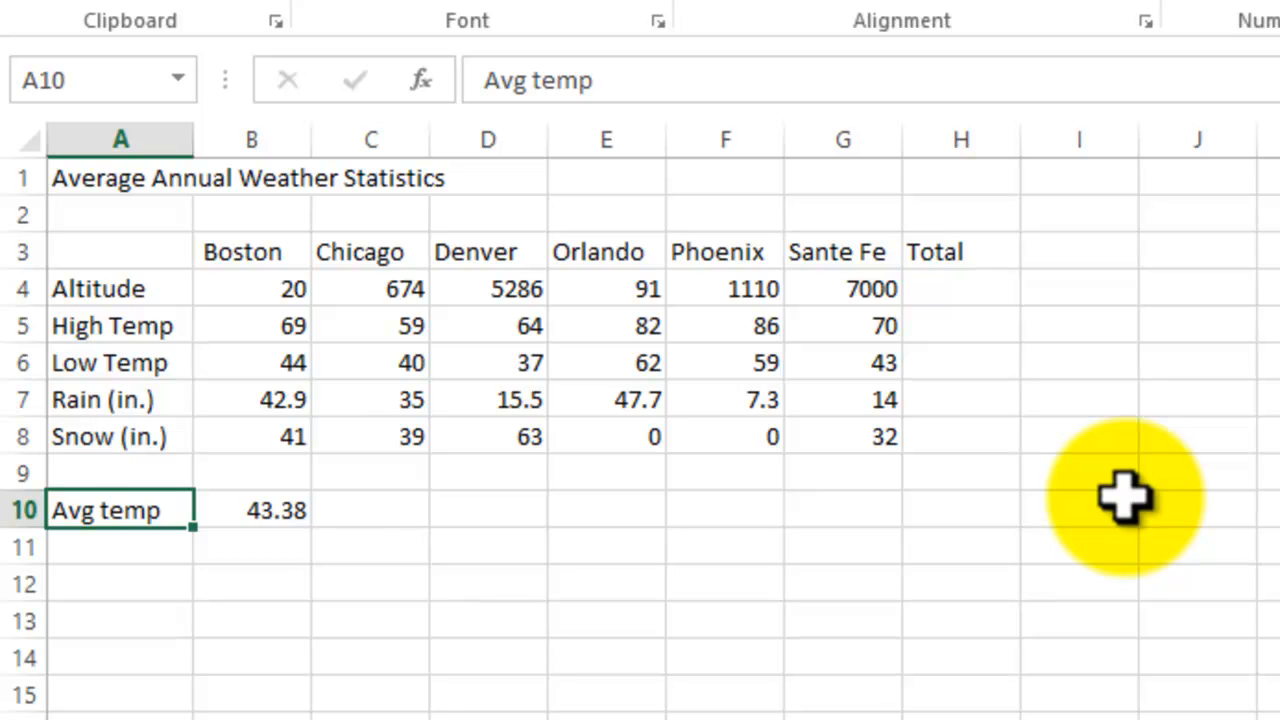
key(Down)
key(Down)
key(Down)
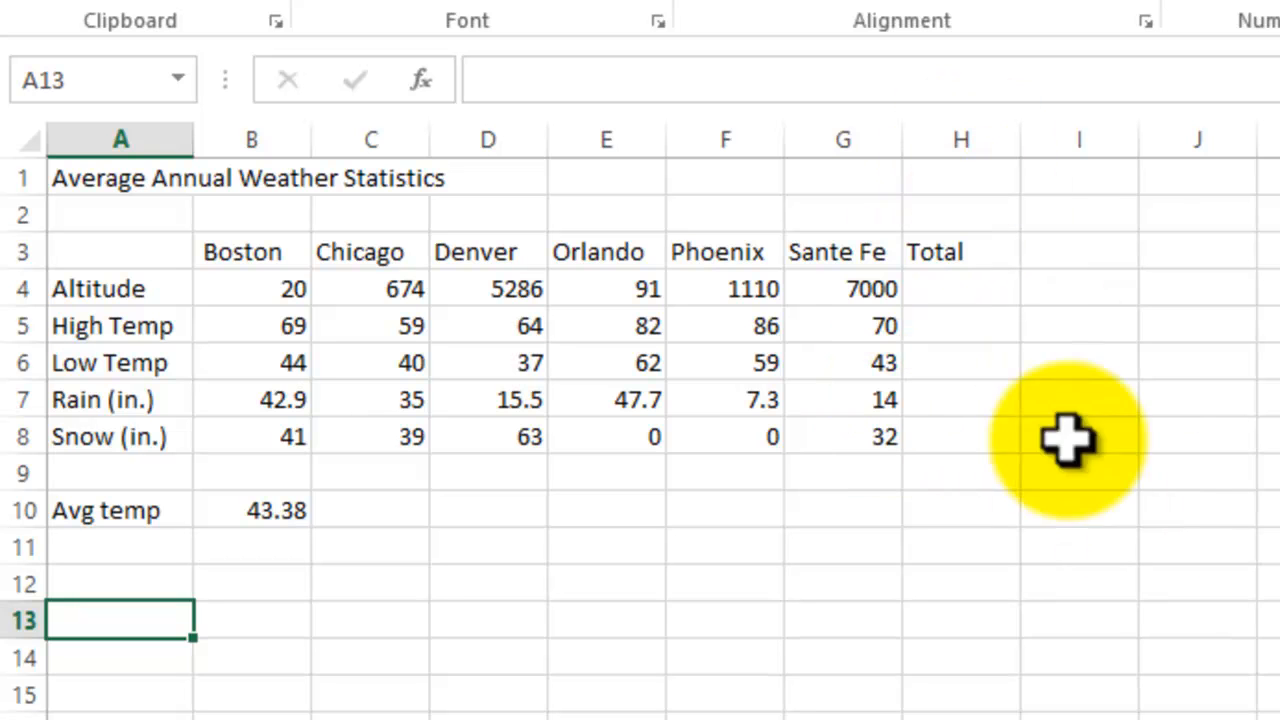
click(826, 658)
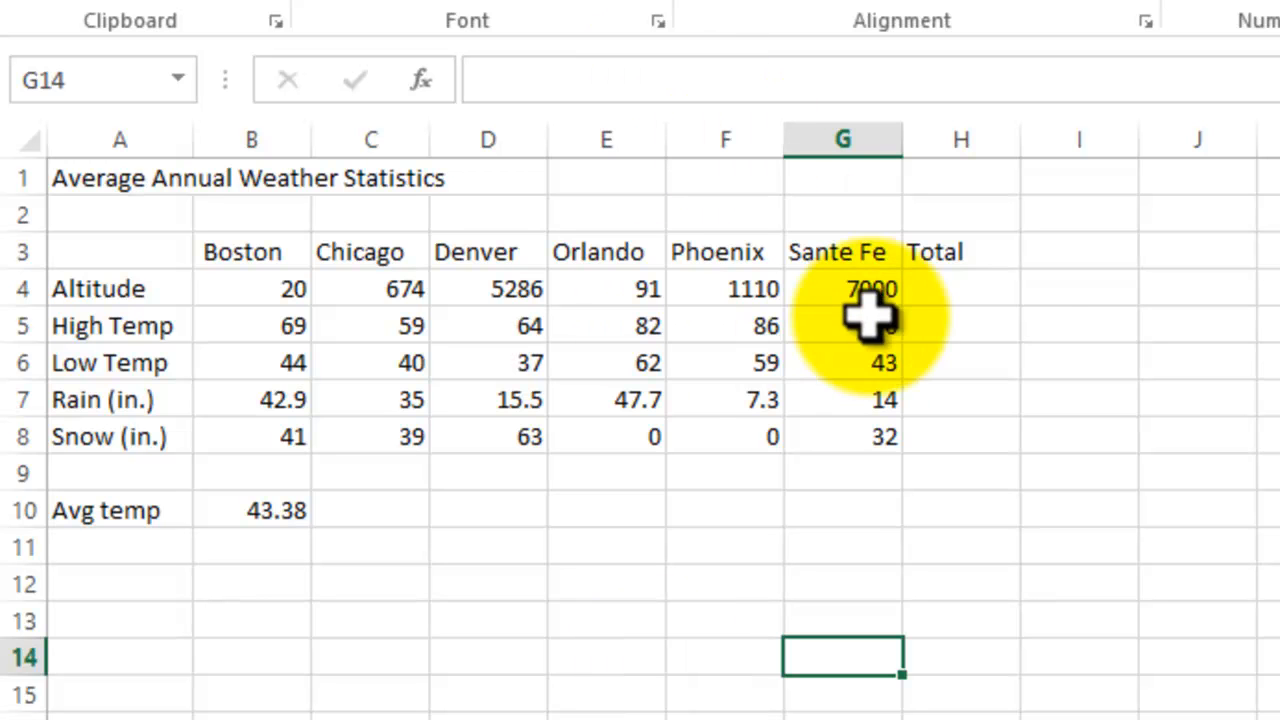
Step: Total the Altitude row in H4 with the cell-reference addition formula =B4+C4+D4+E4+F4+G4, and check the stored formula
click(958, 289)
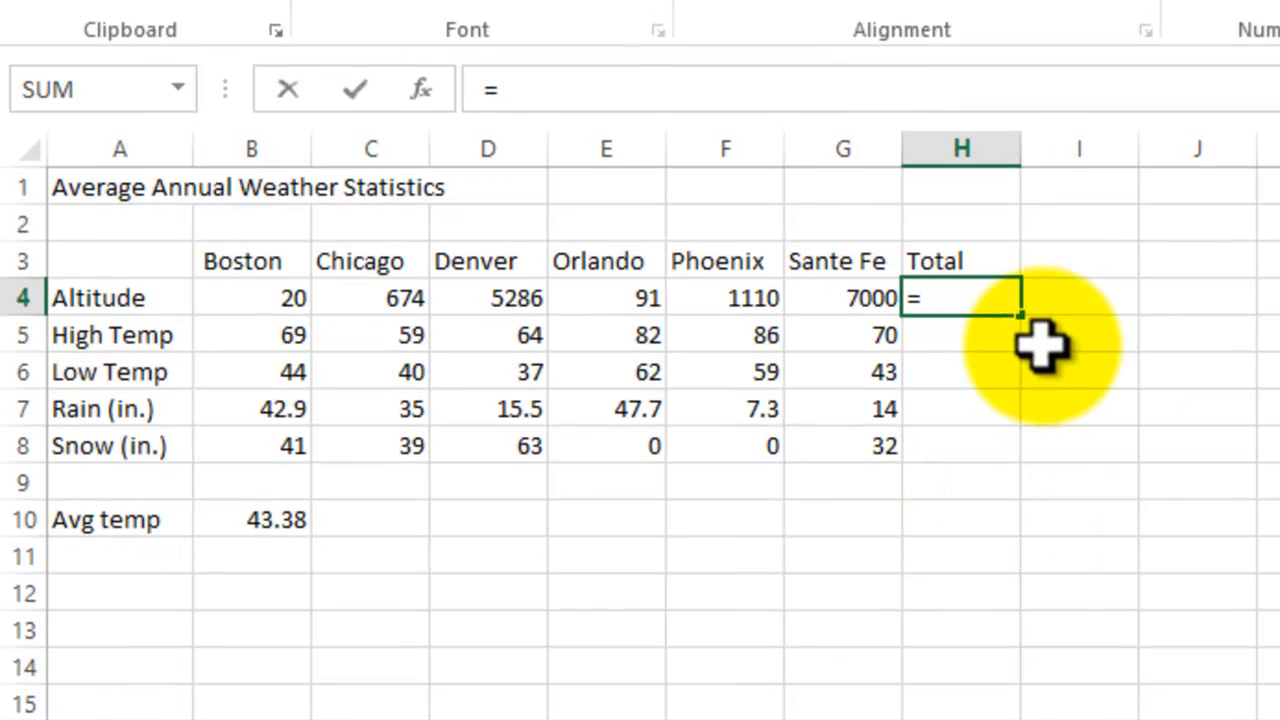
click(251, 305)
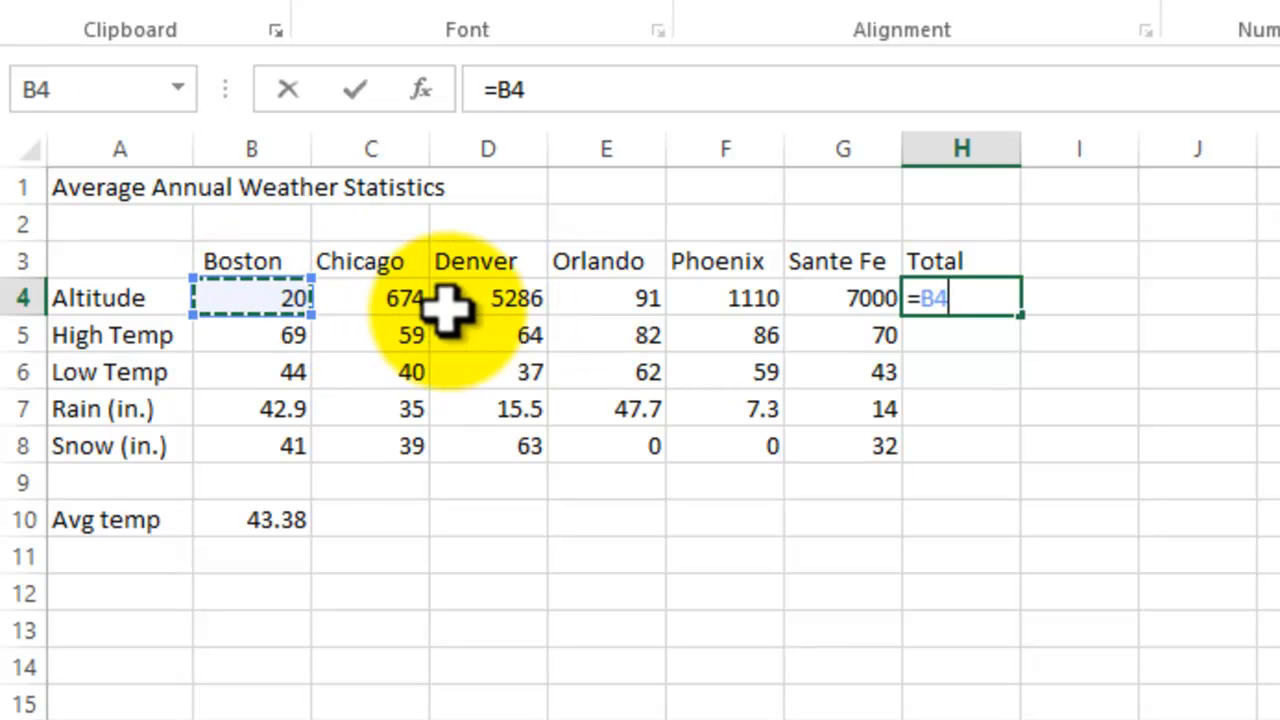
text(+)
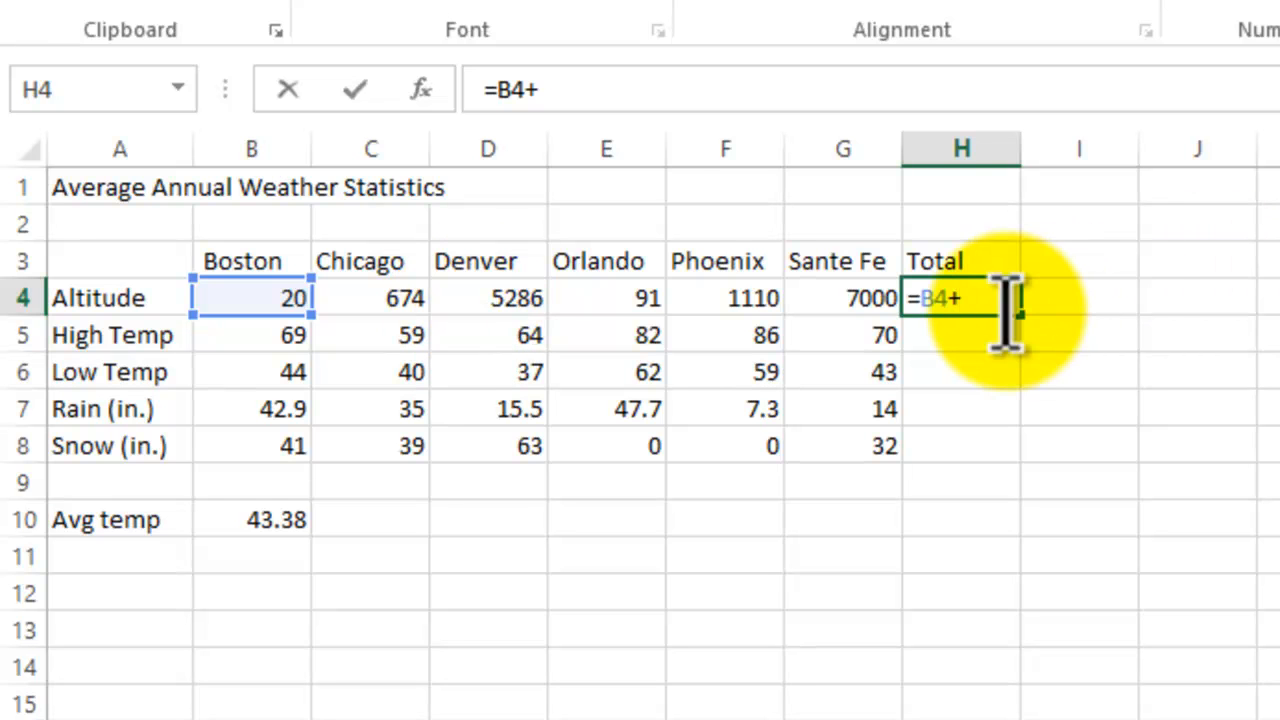
click(388, 292)
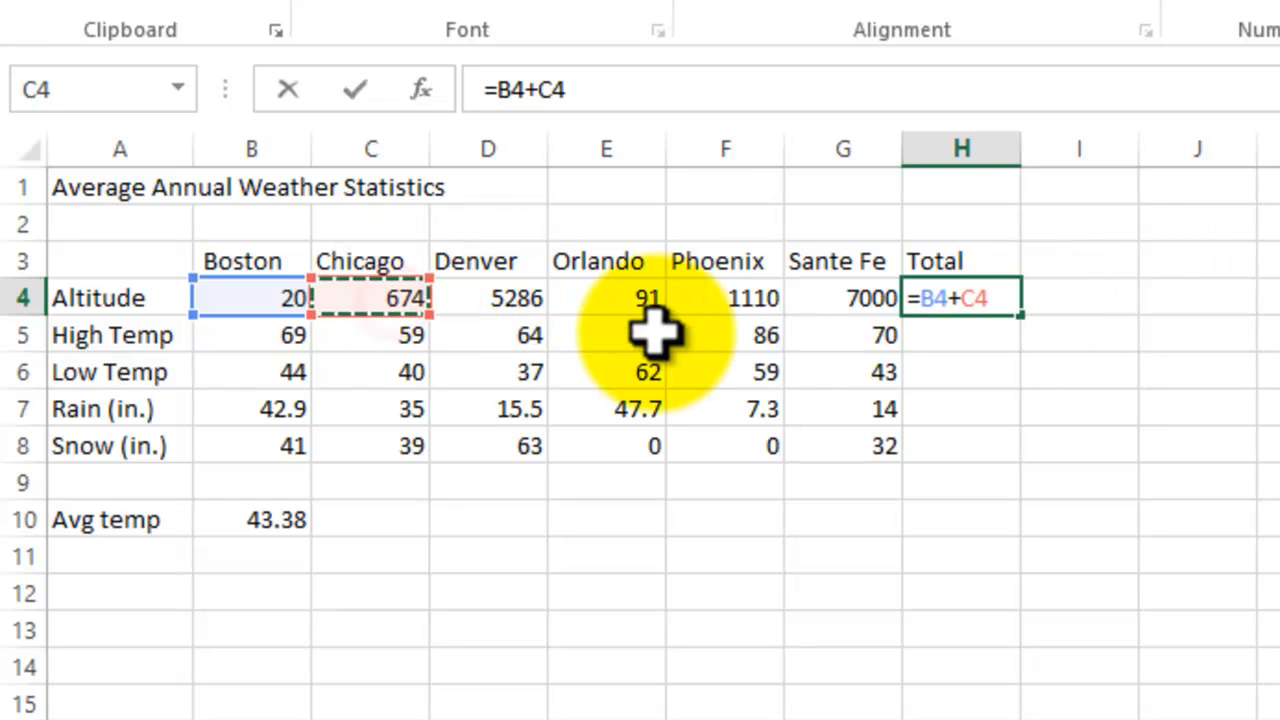
text(+)
click(522, 296)
text(+)
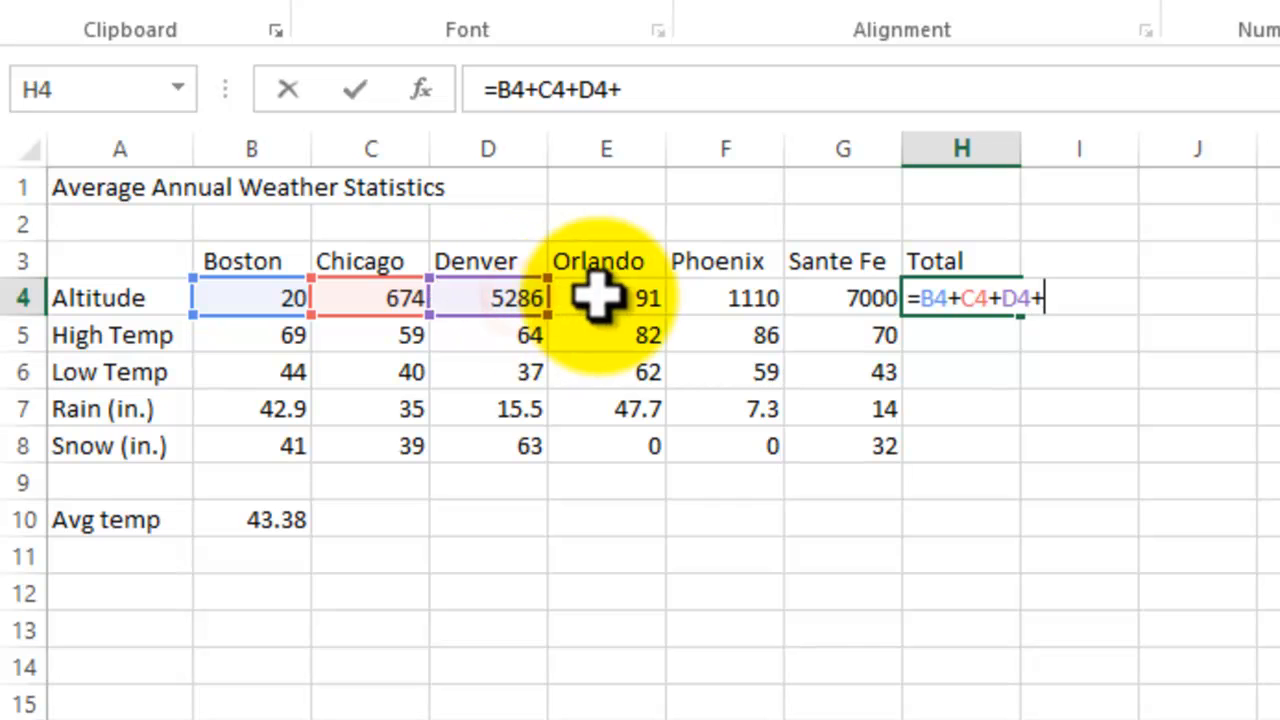
click(606, 294)
text(+)
click(752, 298)
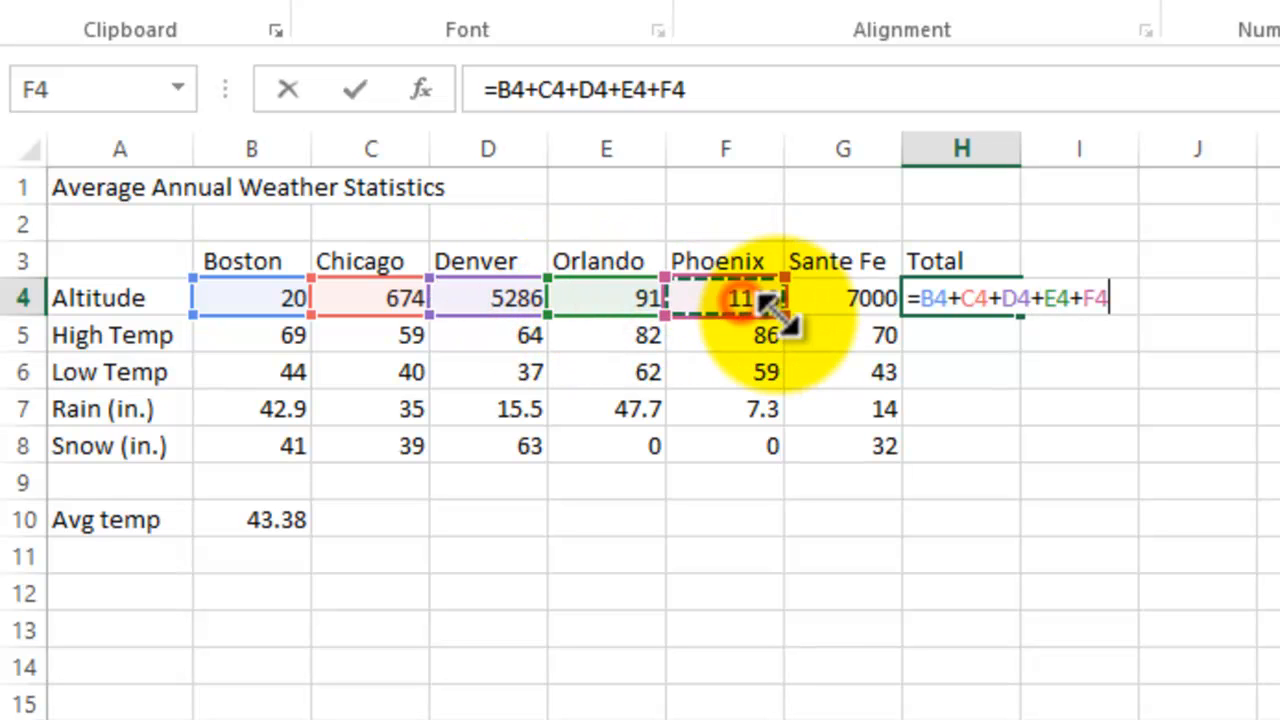
text(+)
click(836, 296)
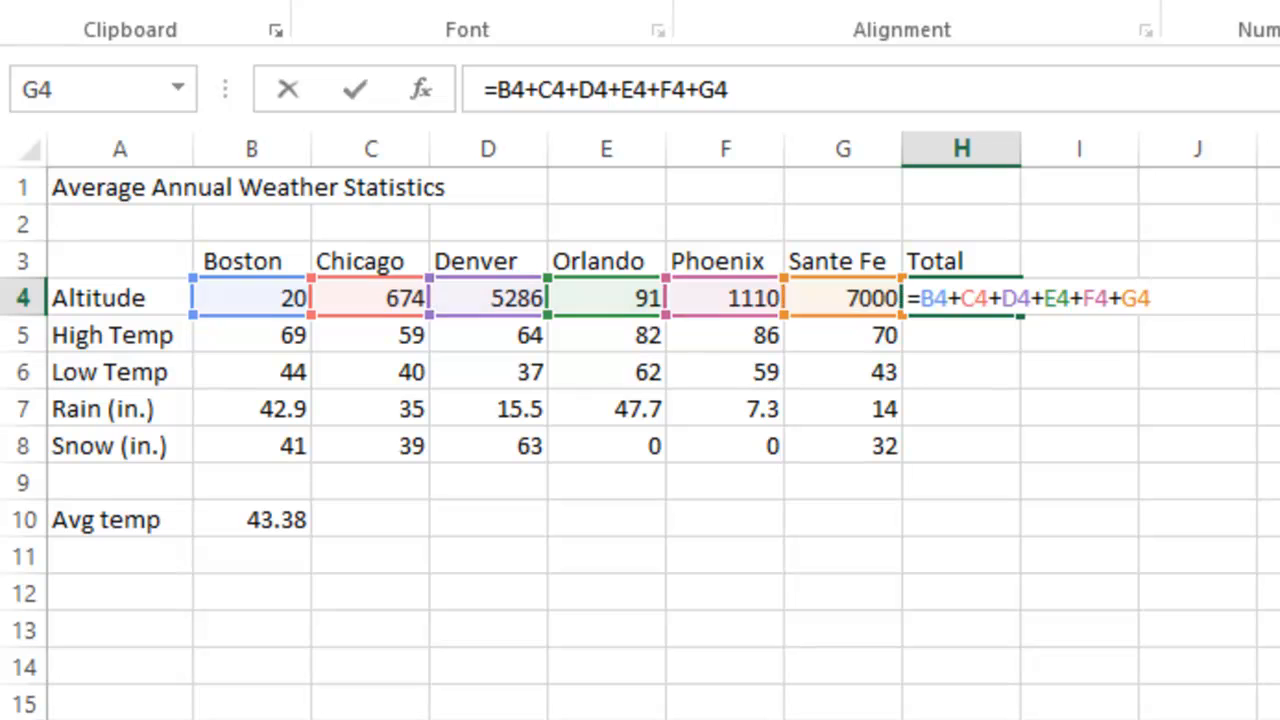
key(Return)
click(948, 262)
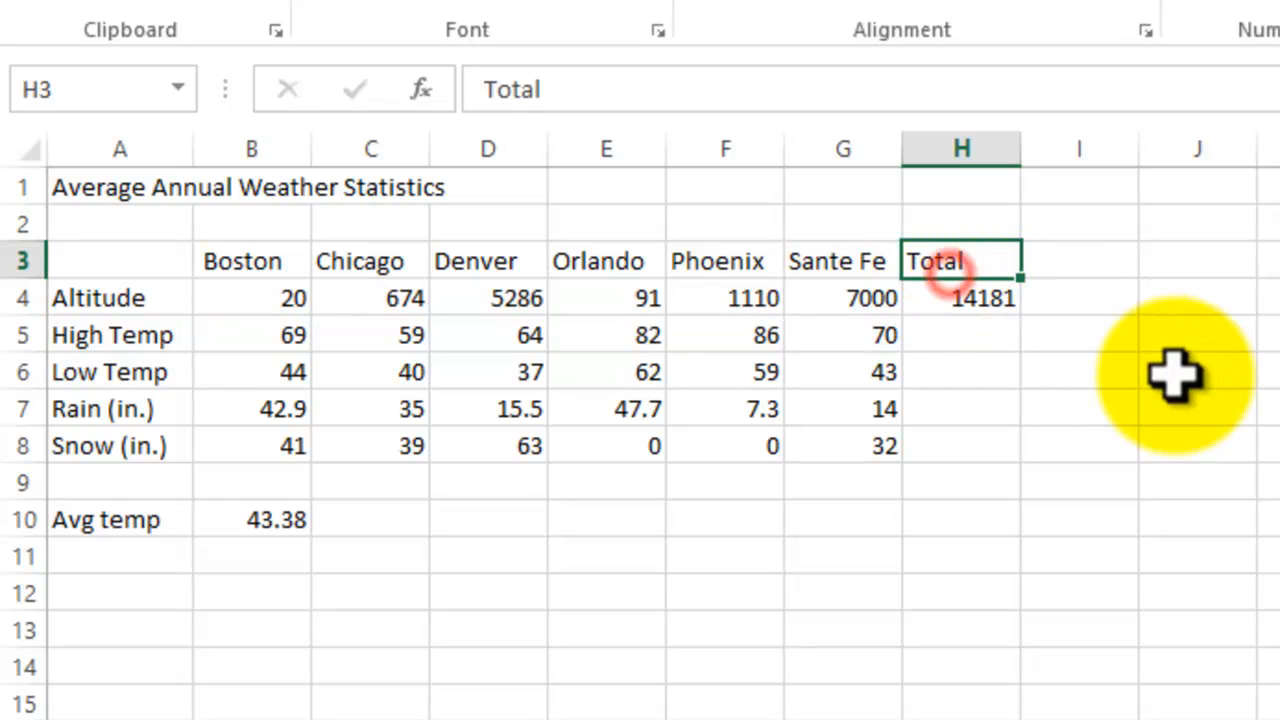
click(944, 290)
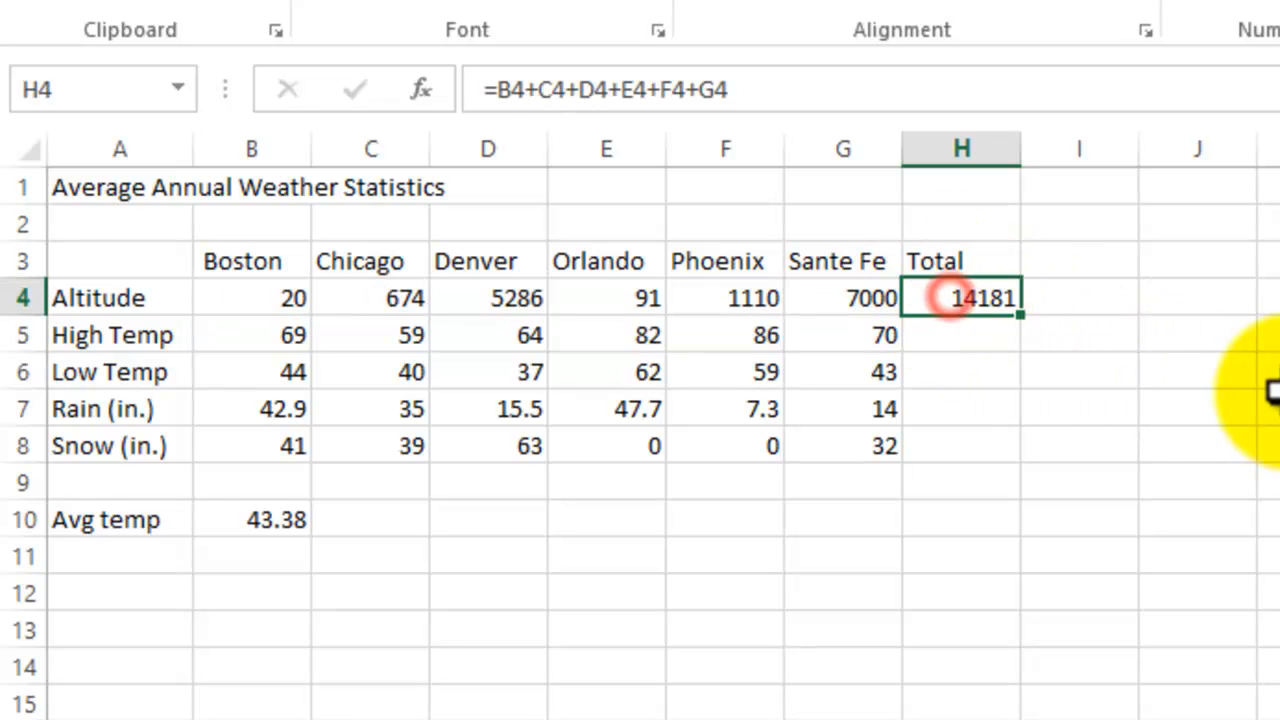
Step: Total the High Temp row in H5 with the SUM function over the range B5:G5, and check the stored formula
click(977, 337)
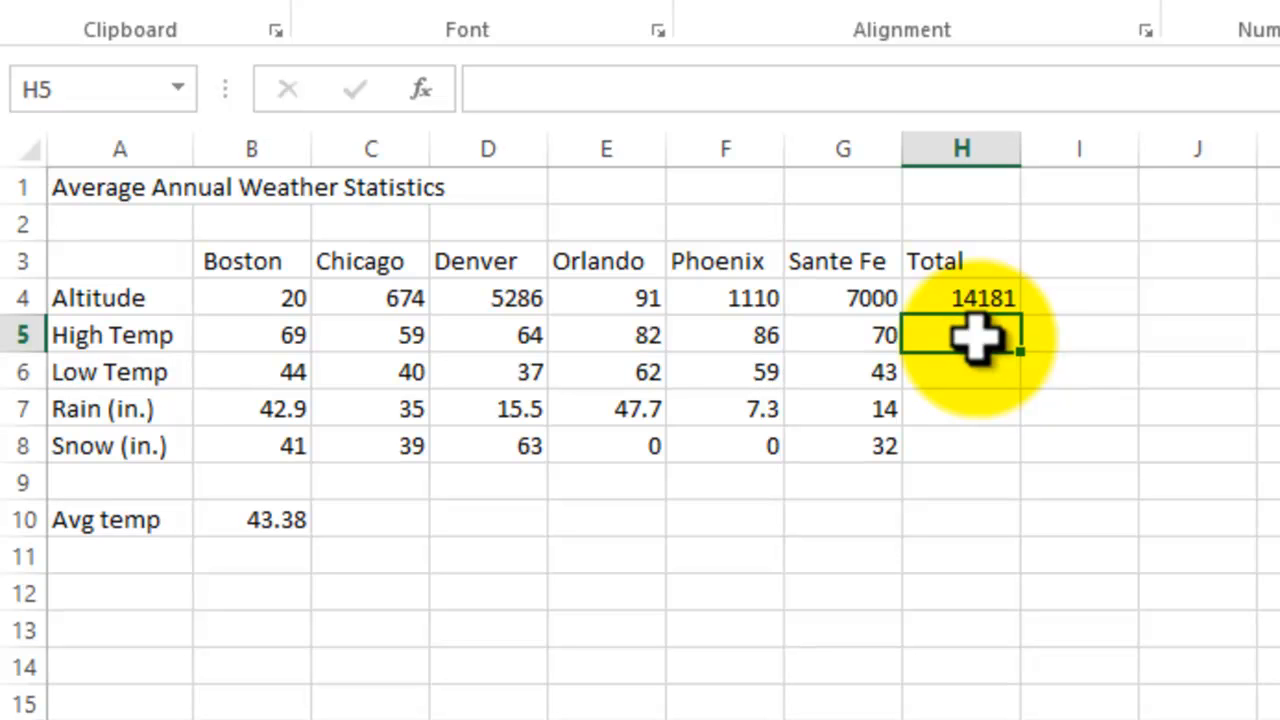
text(=)
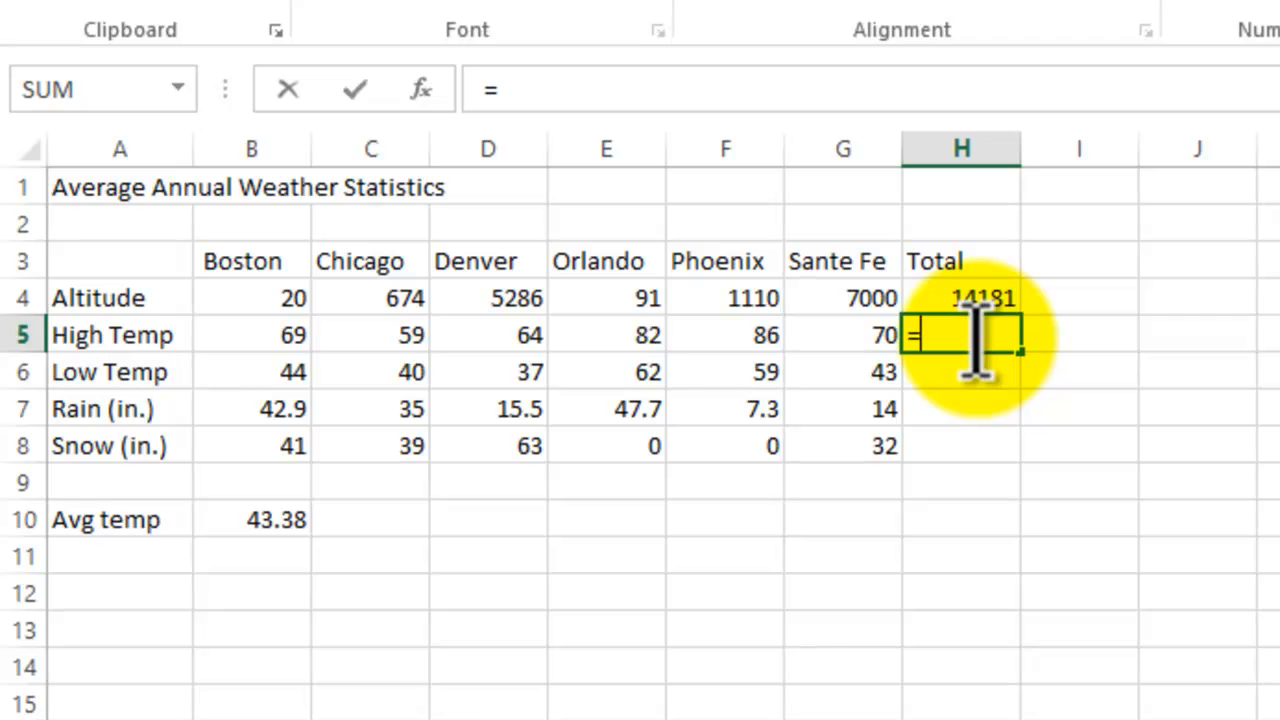
text(sum)
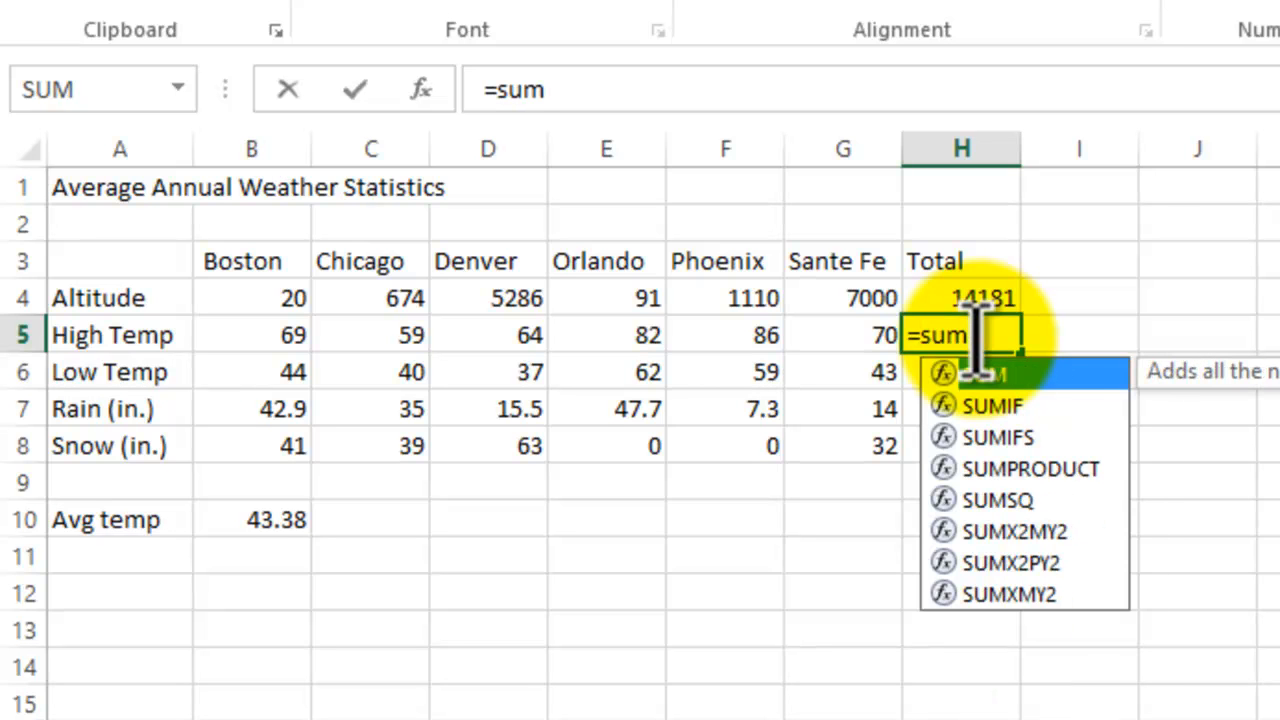
text(()
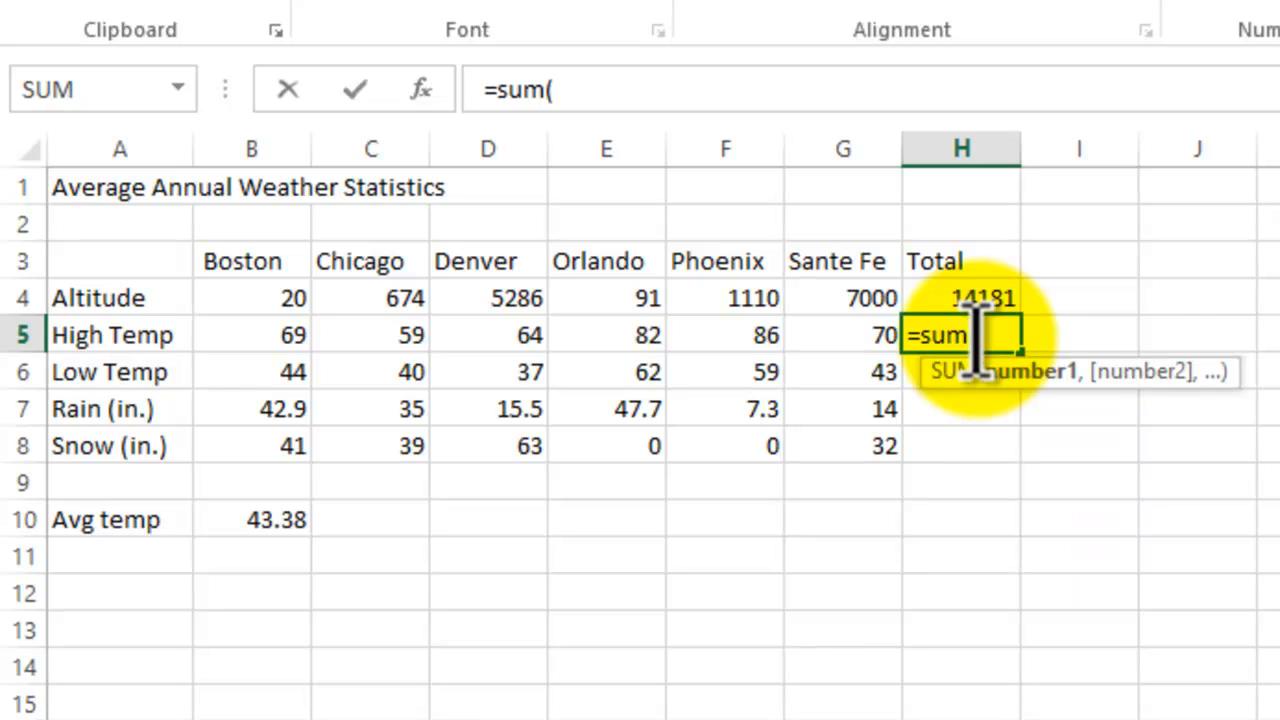
click(266, 337)
drag(266, 337, 836, 332)
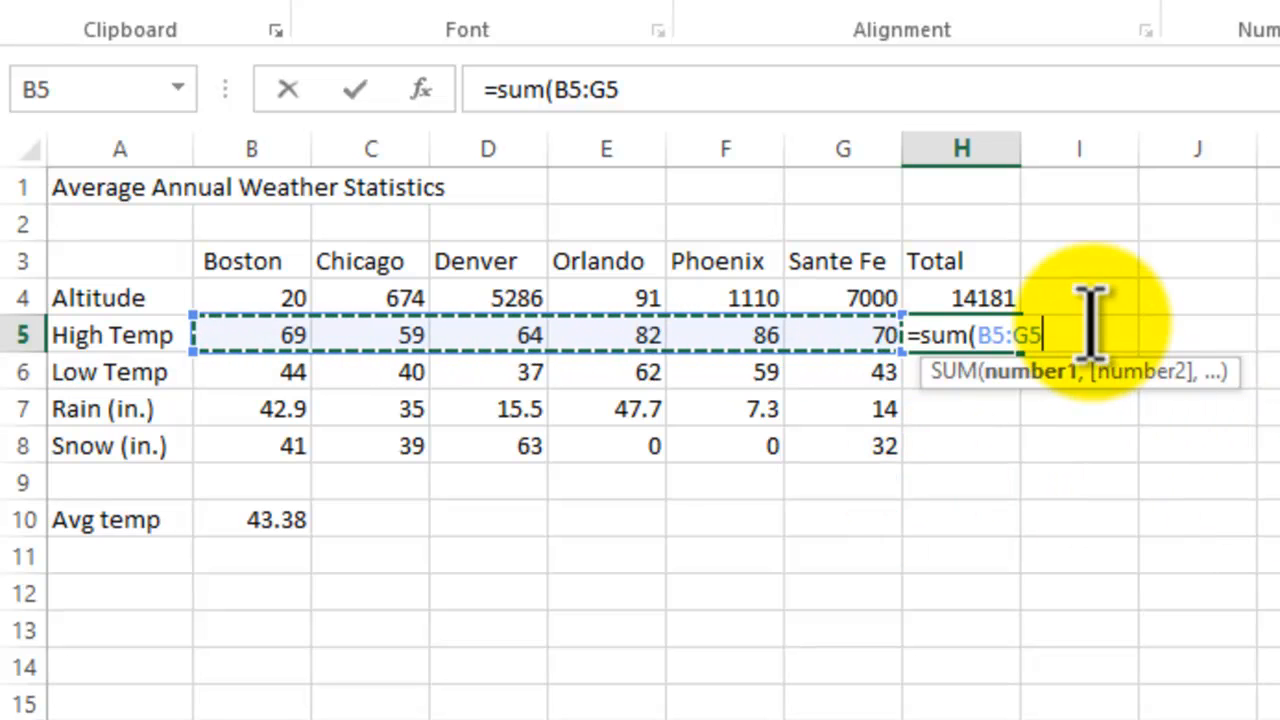
key(Return)
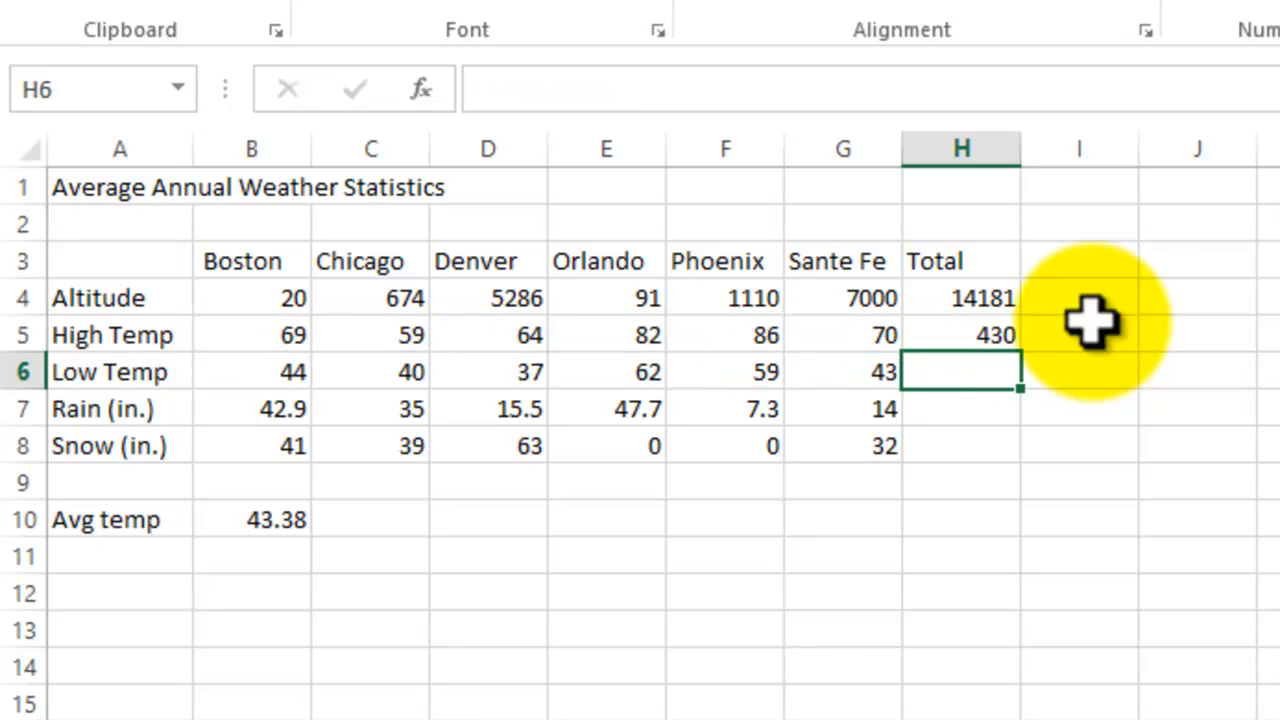
click(935, 335)
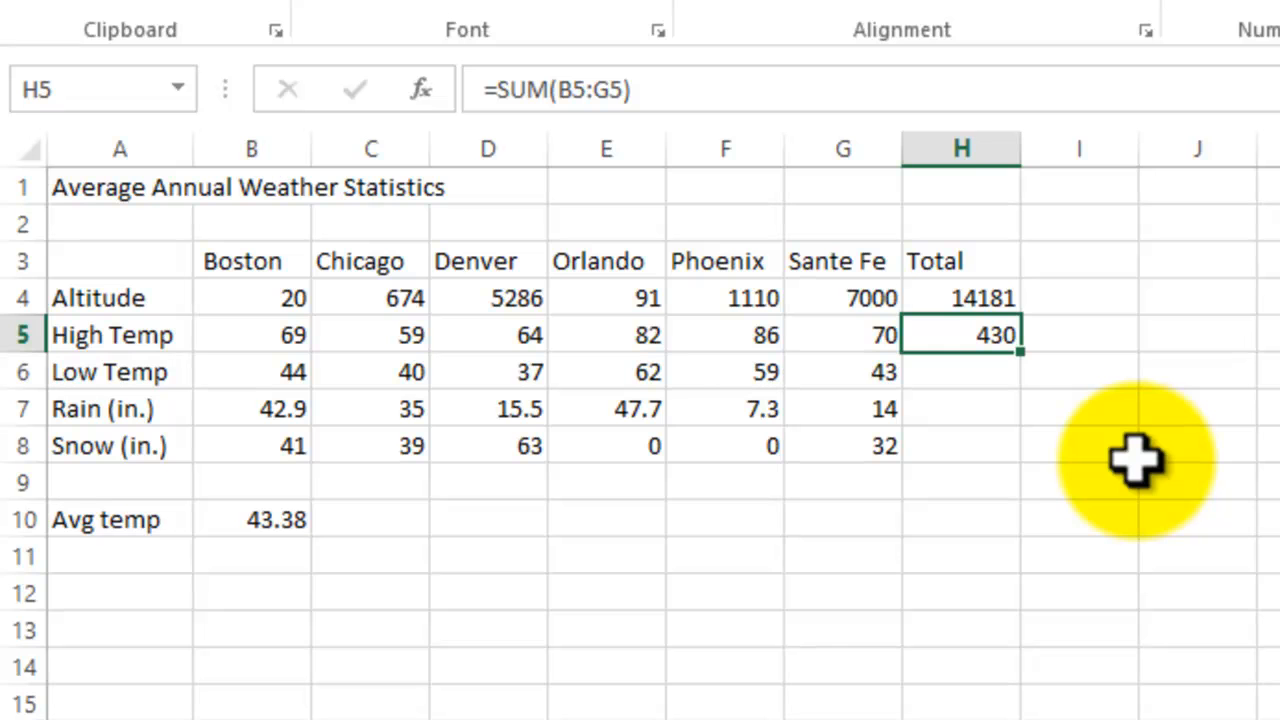
Step: Total the Low Temp row in H6 by applying AutoSum's Sum option to B6:H6, and compare the formulas in H4 to H6
click(960, 378)
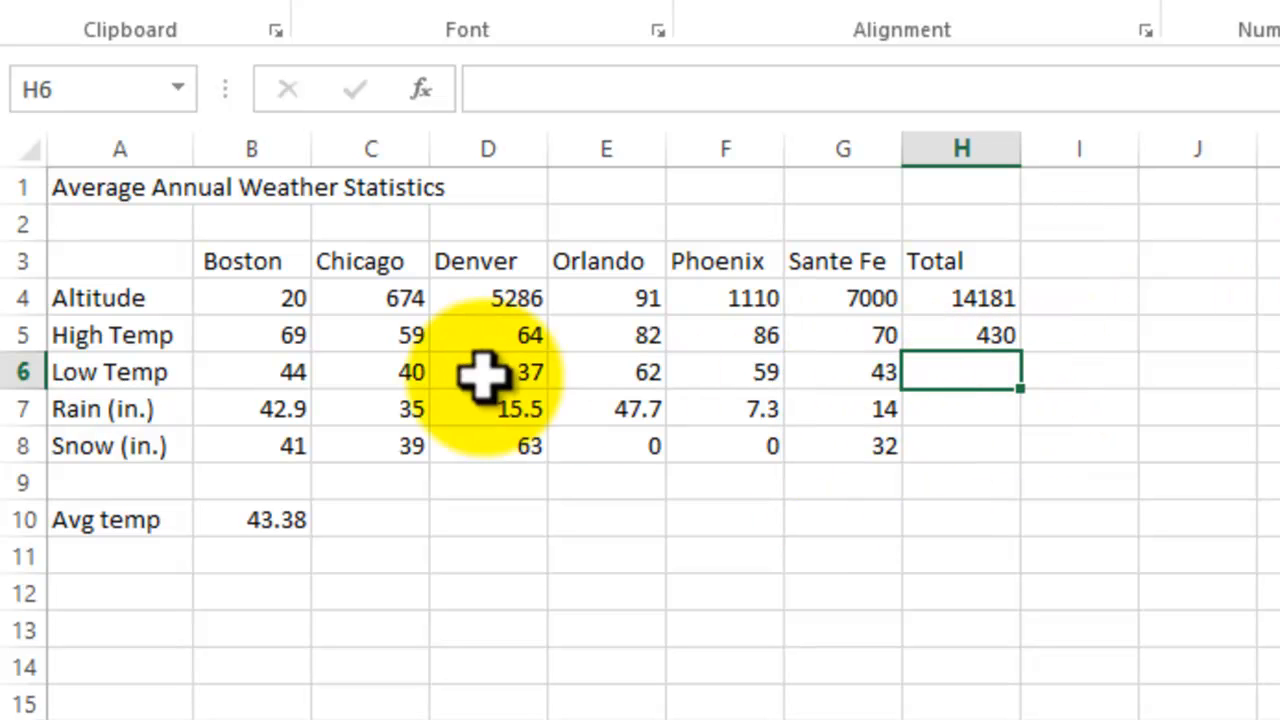
drag(298, 372, 918, 370)
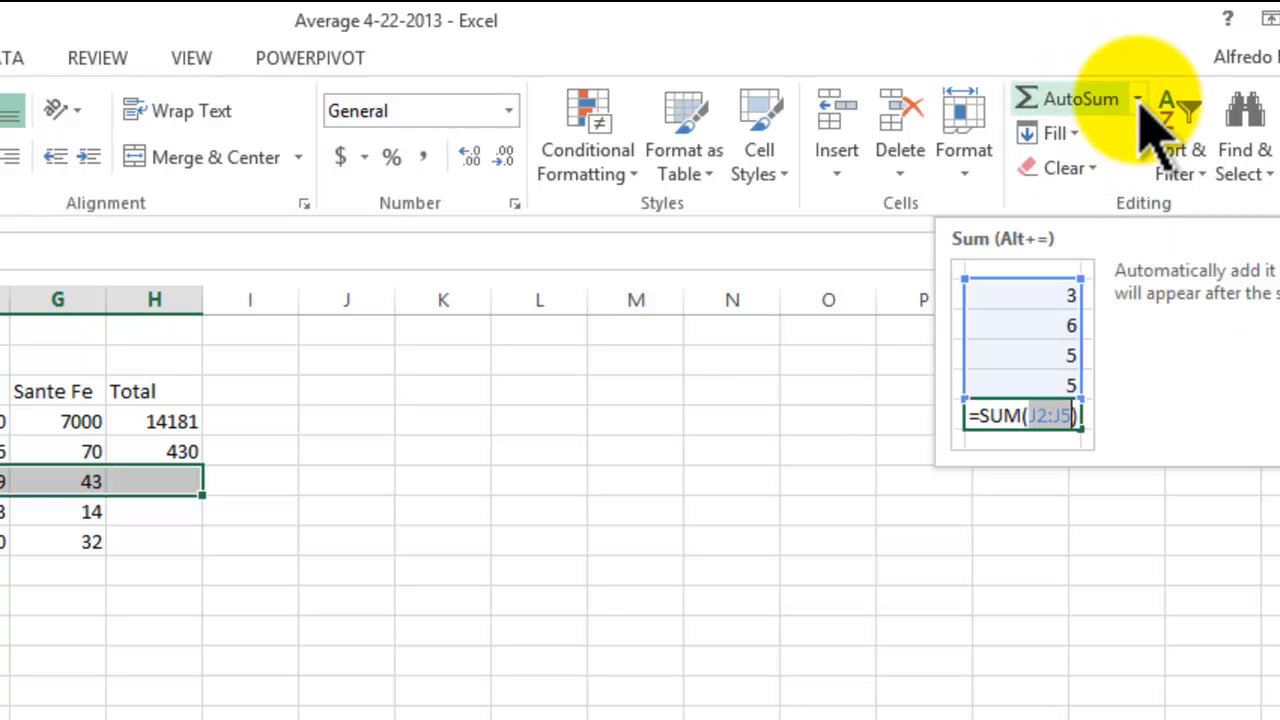
click(1138, 100)
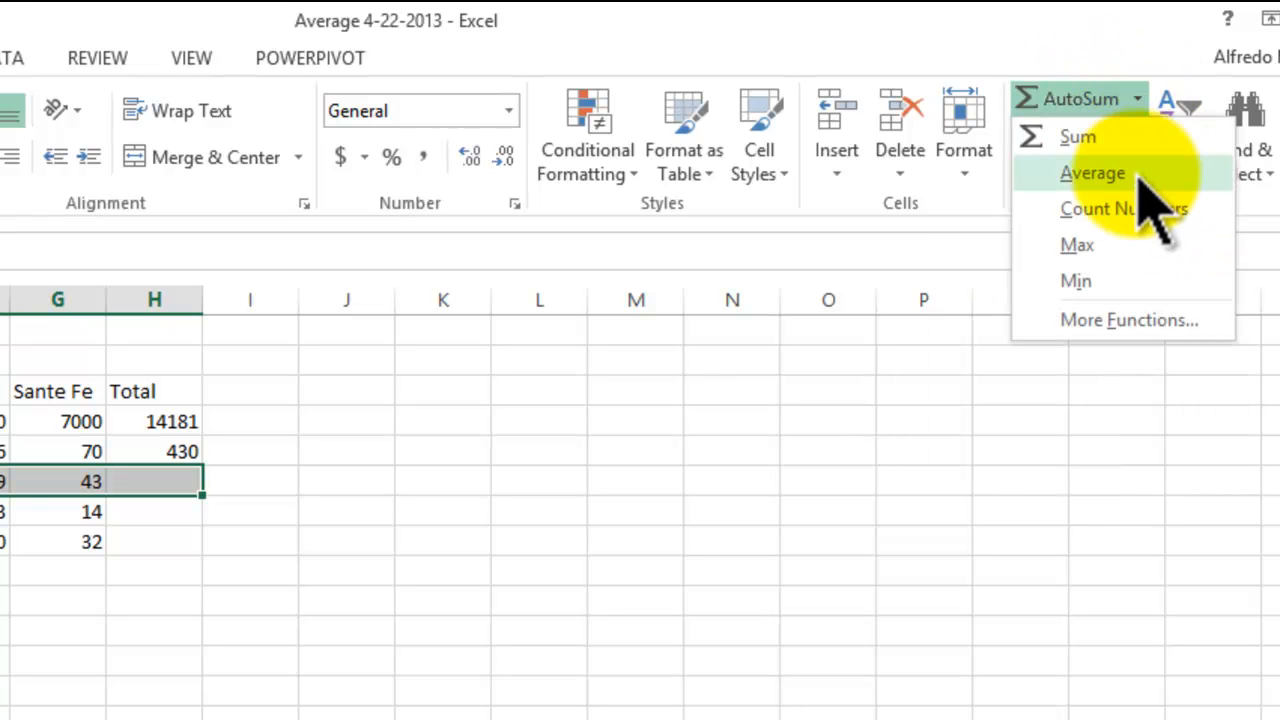
click(1099, 138)
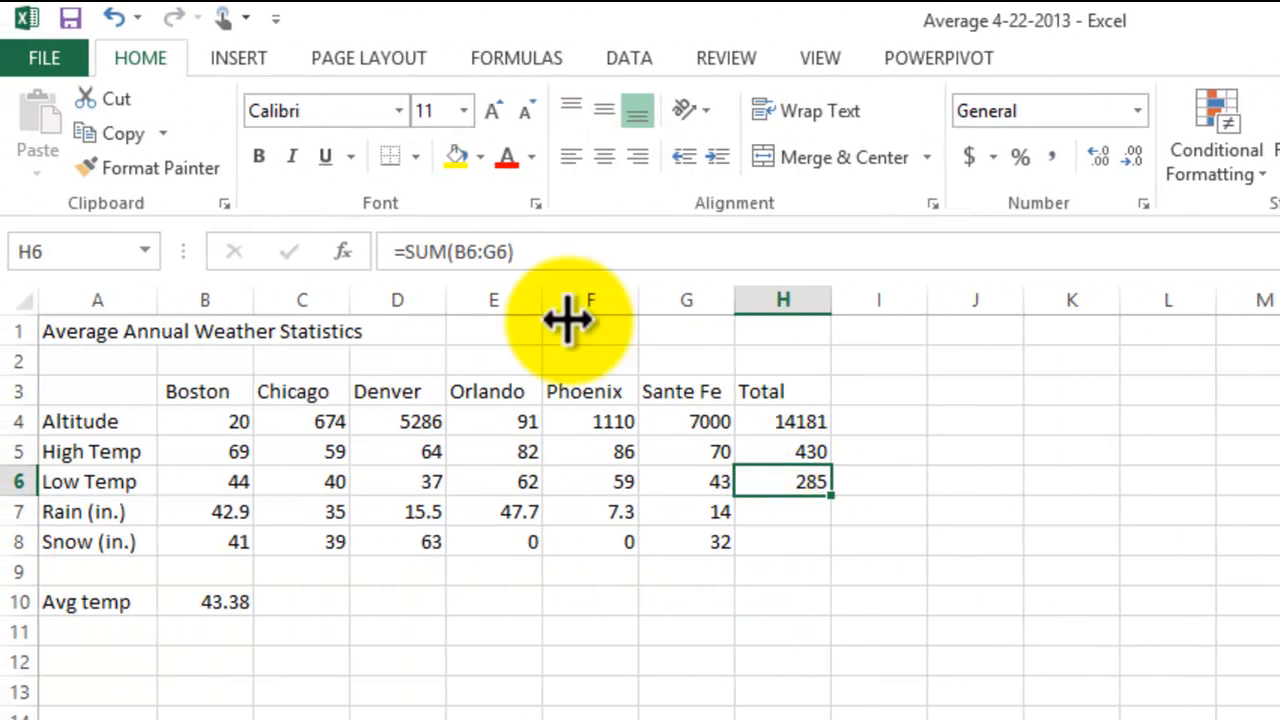
click(817, 451)
click(803, 421)
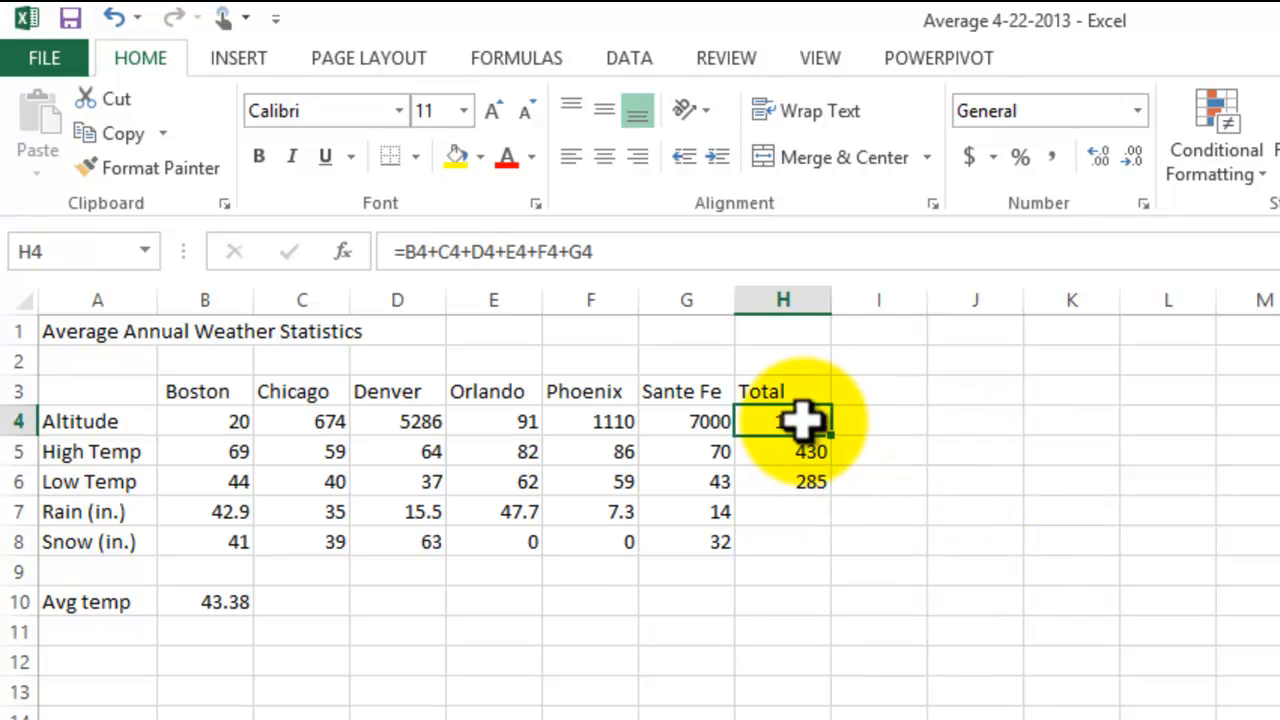
click(803, 484)
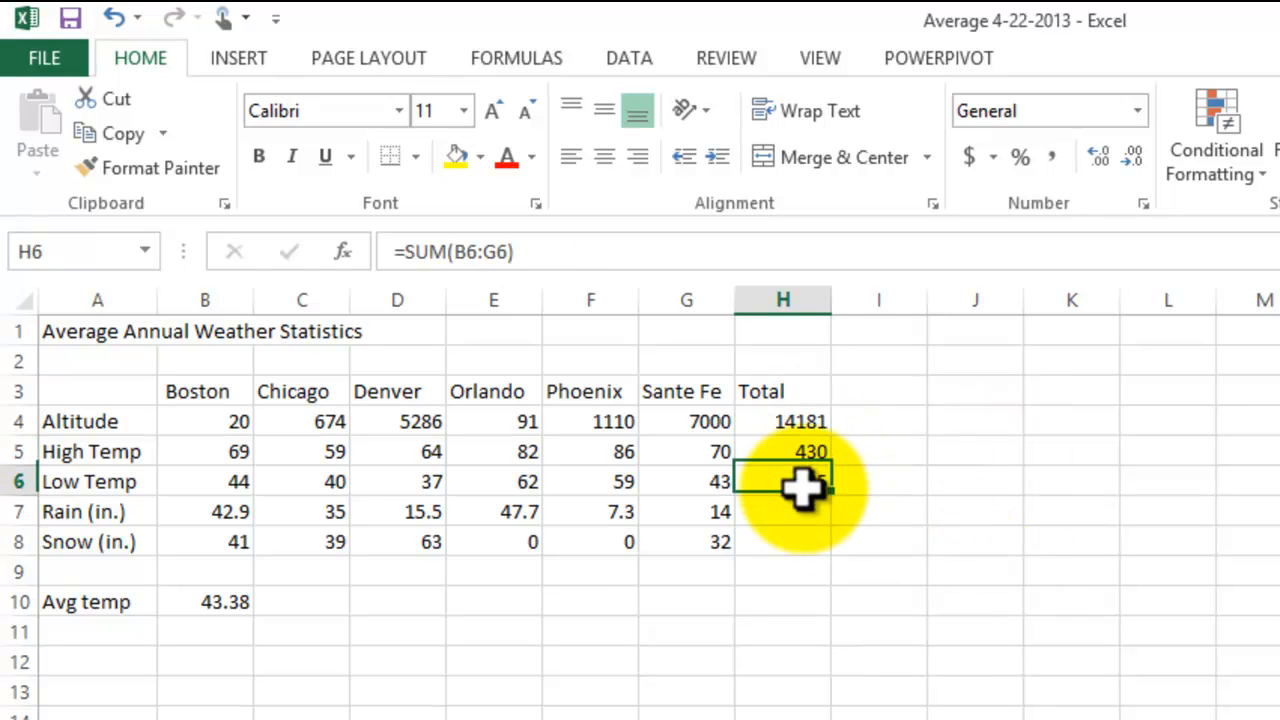
Step: Total the Rain (in.) row in H7 with the addition formula =b7+c7+d7+e7+f7+g7
click(790, 508)
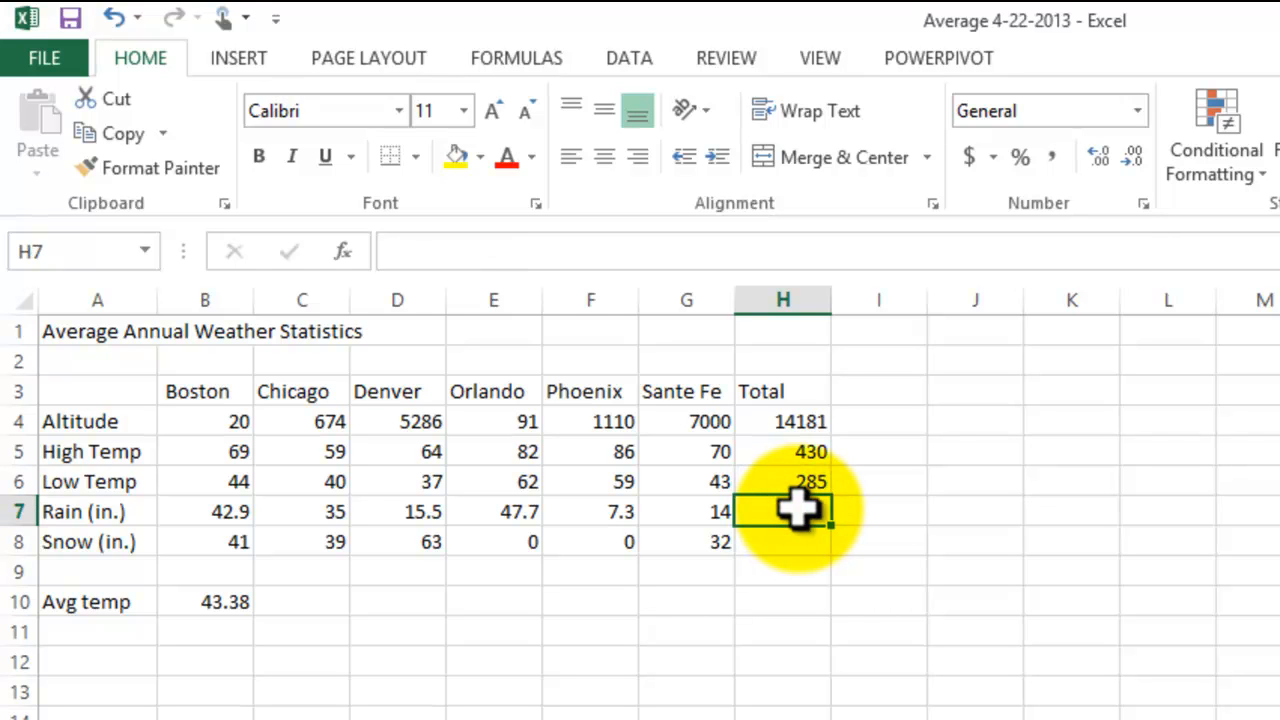
text(=)
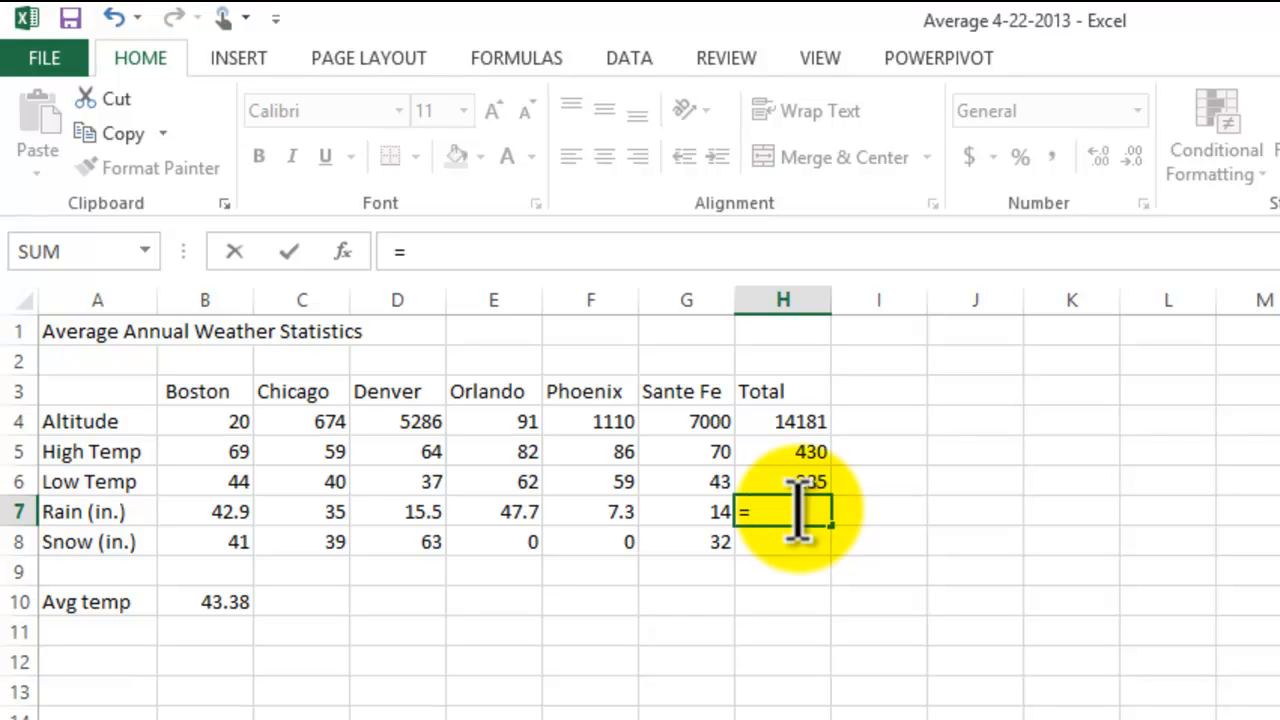
text(b7)
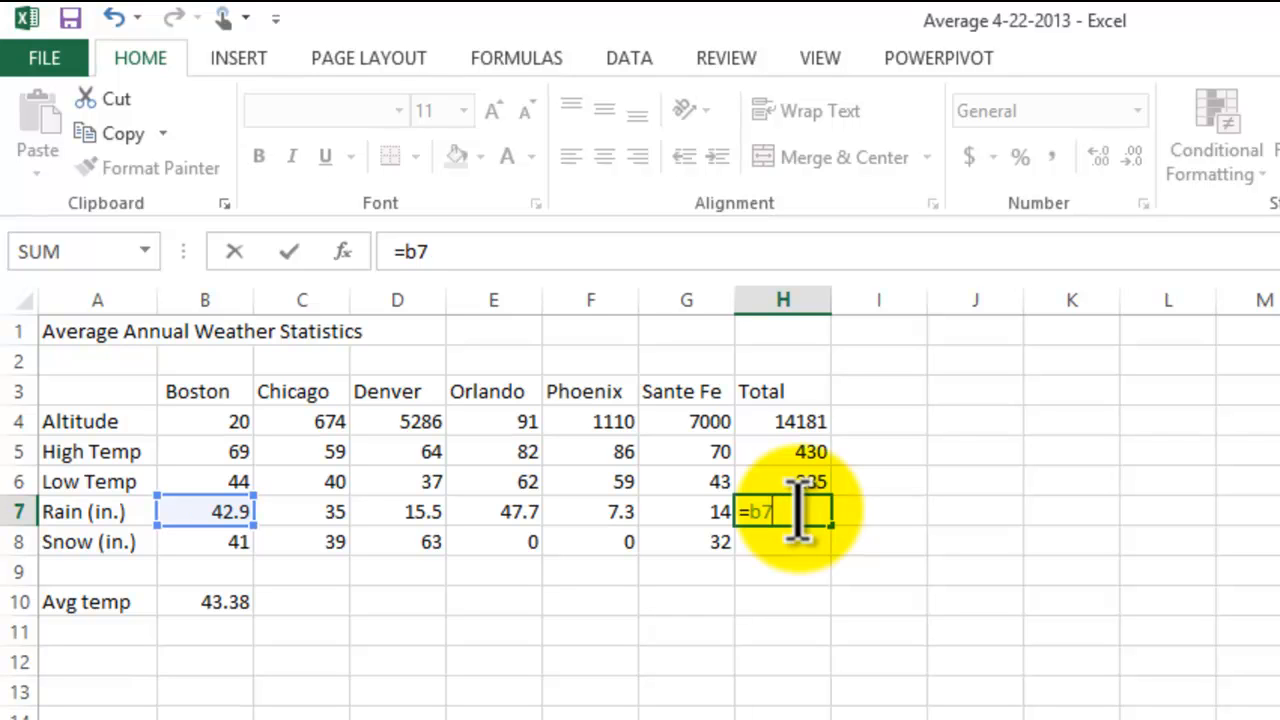
text(+c7)
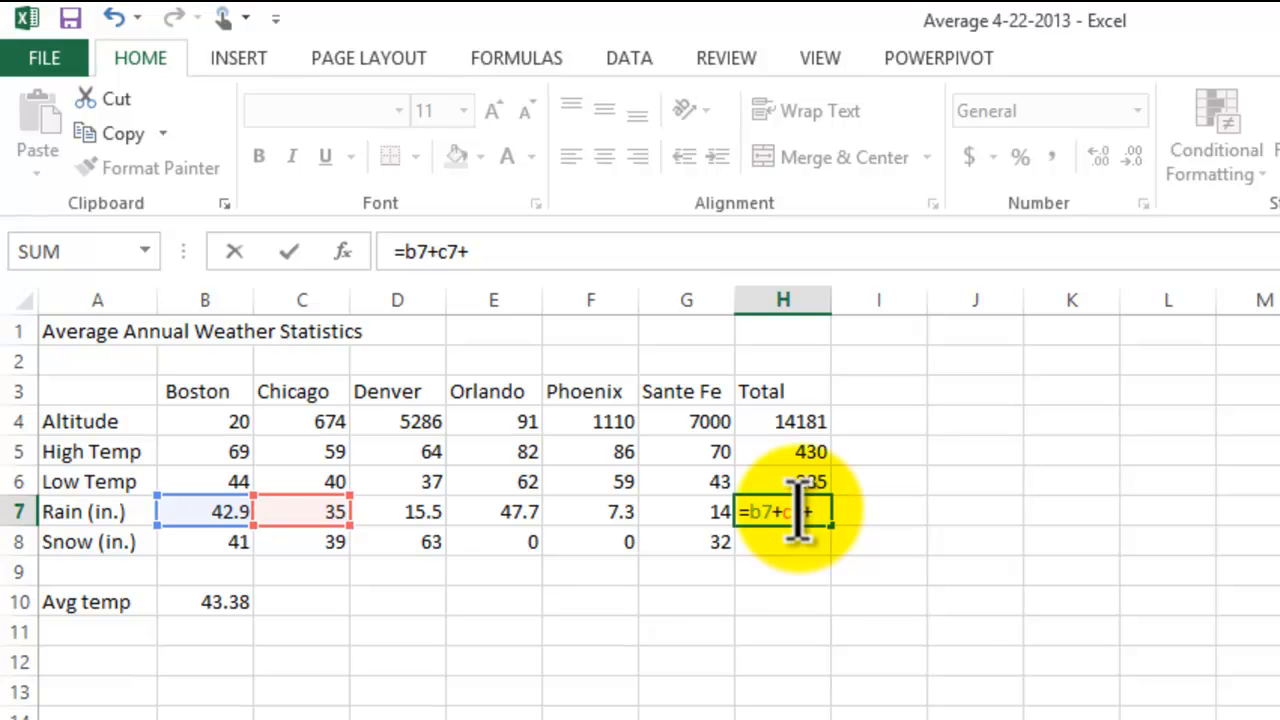
text(+d7+e)
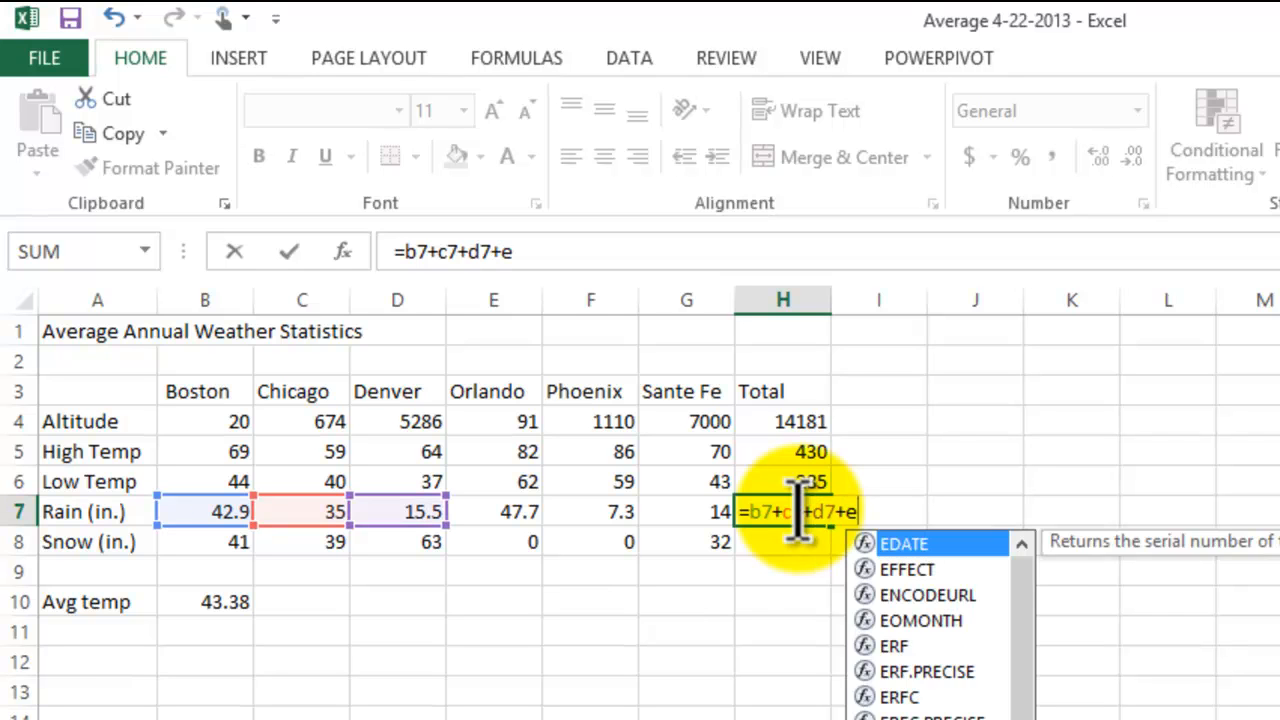
text(7+f7)
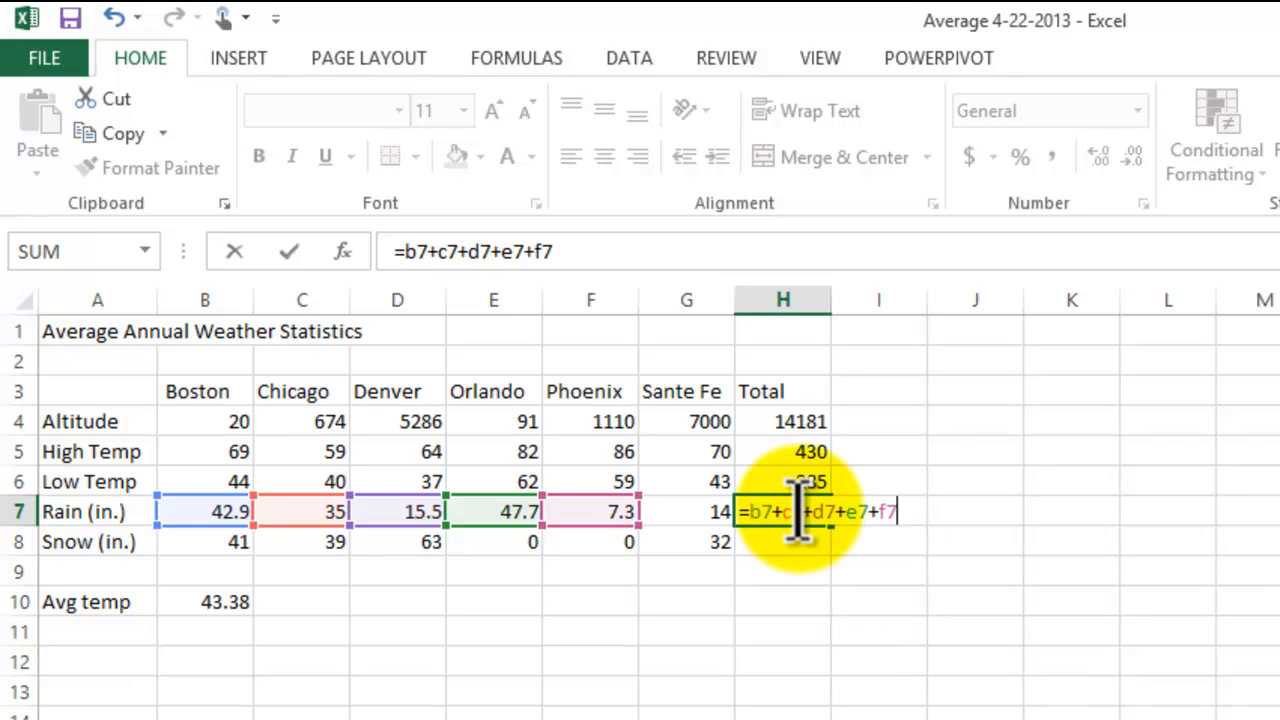
text(+g7)
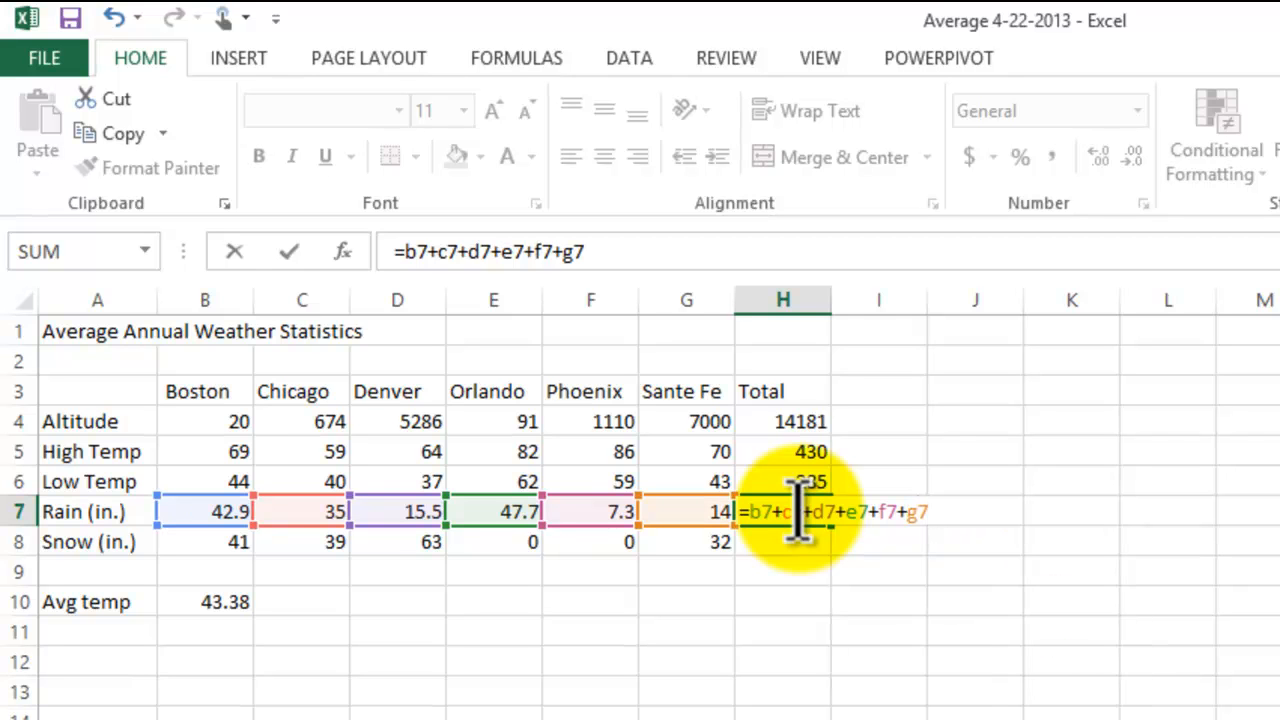
key(Return)
click(1140, 625)
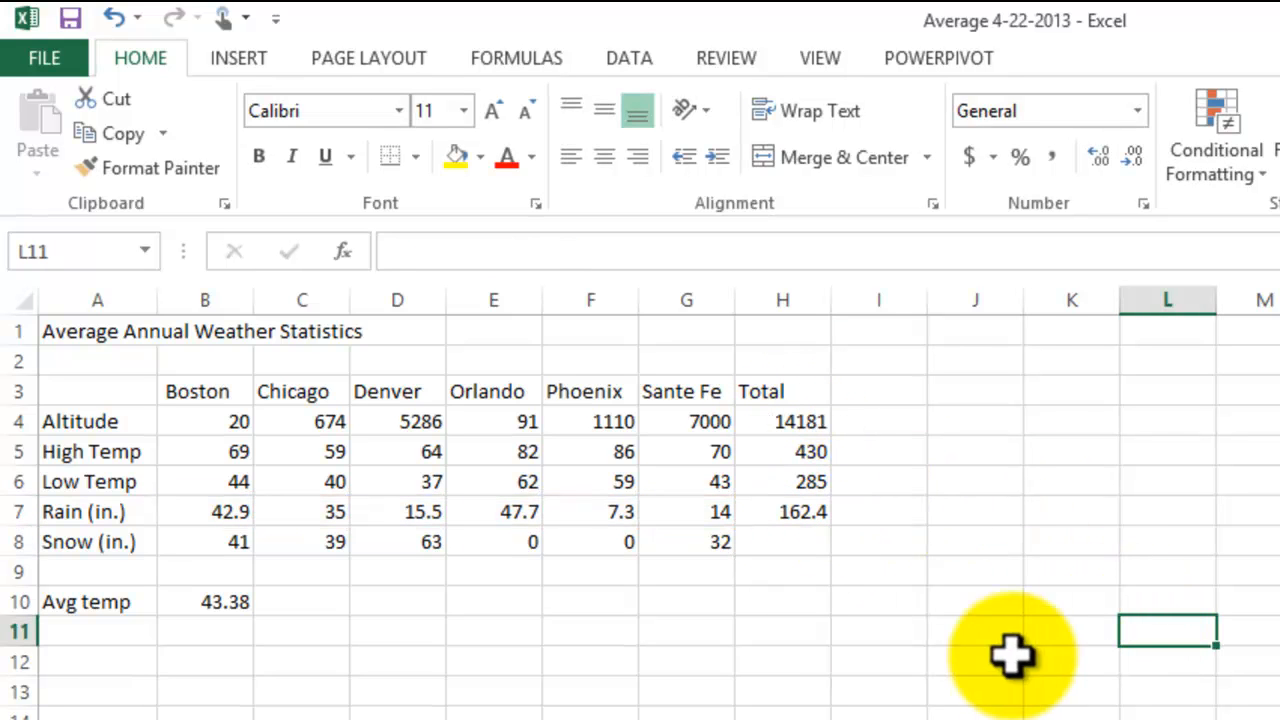
Step: Total the Snow (in.) row in H8 with AutoSum, replacing the suggested range with B8:G8
click(787, 541)
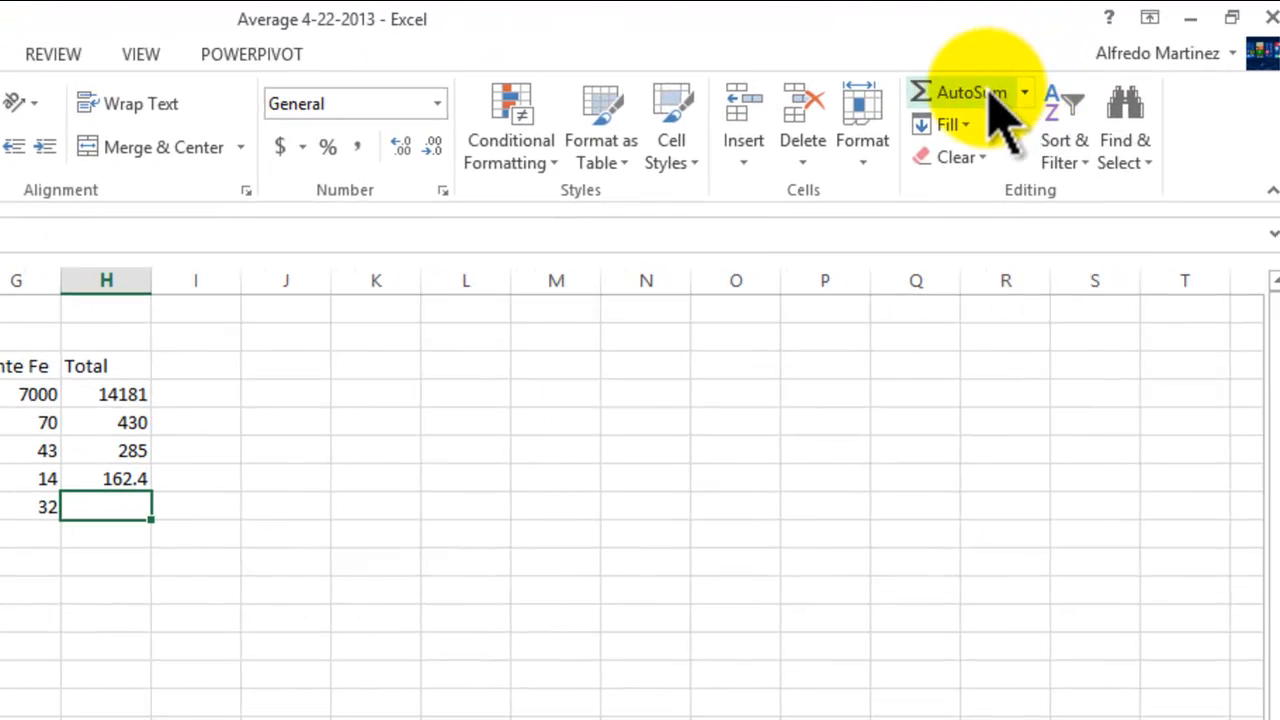
click(990, 95)
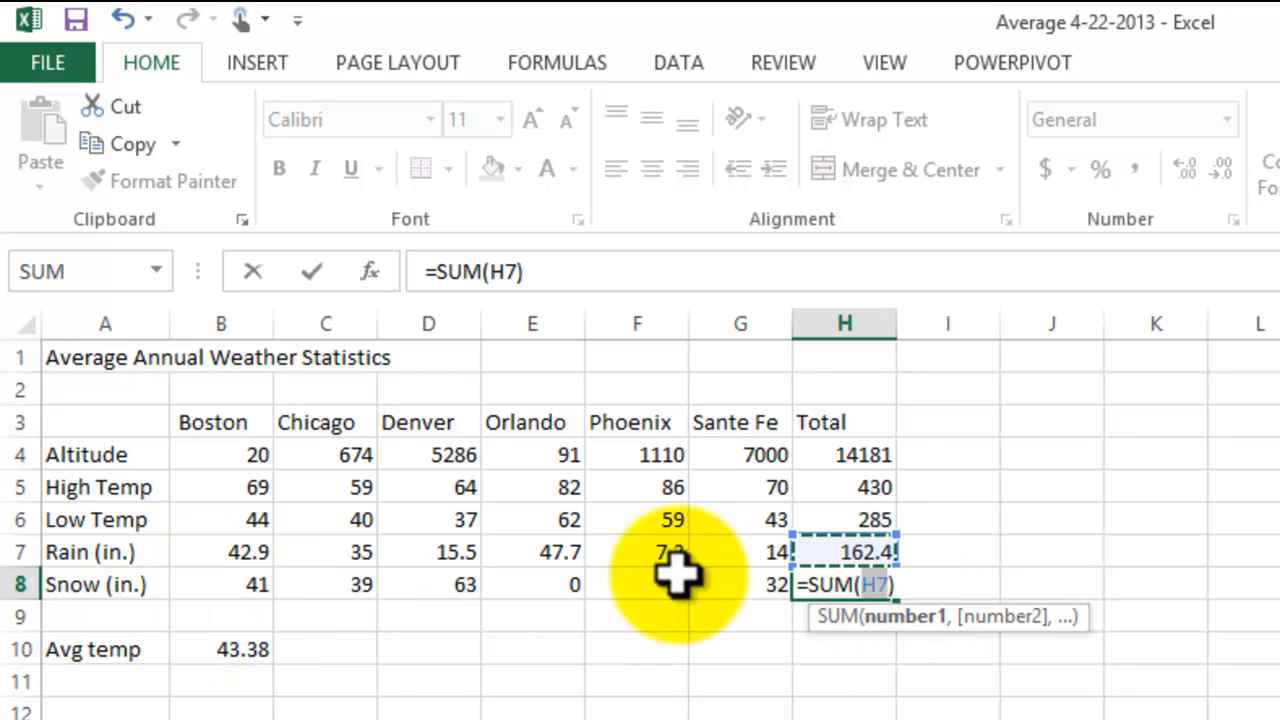
click(243, 586)
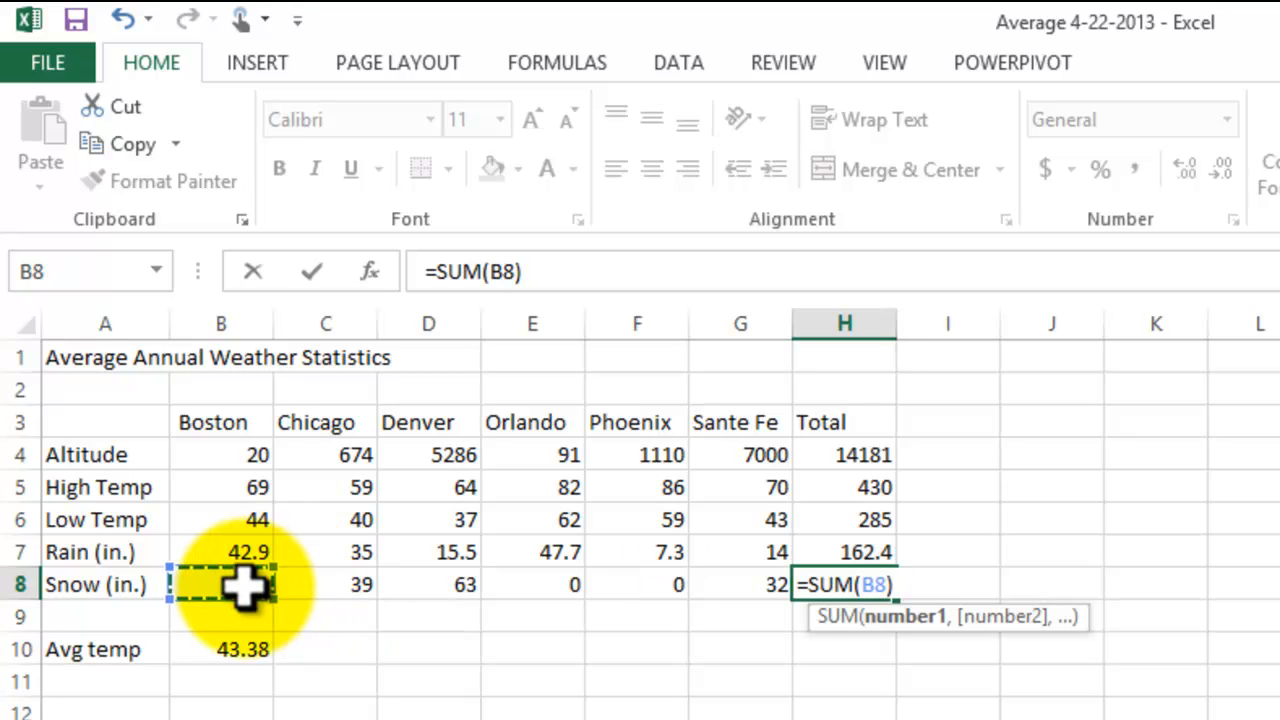
drag(243, 586, 731, 590)
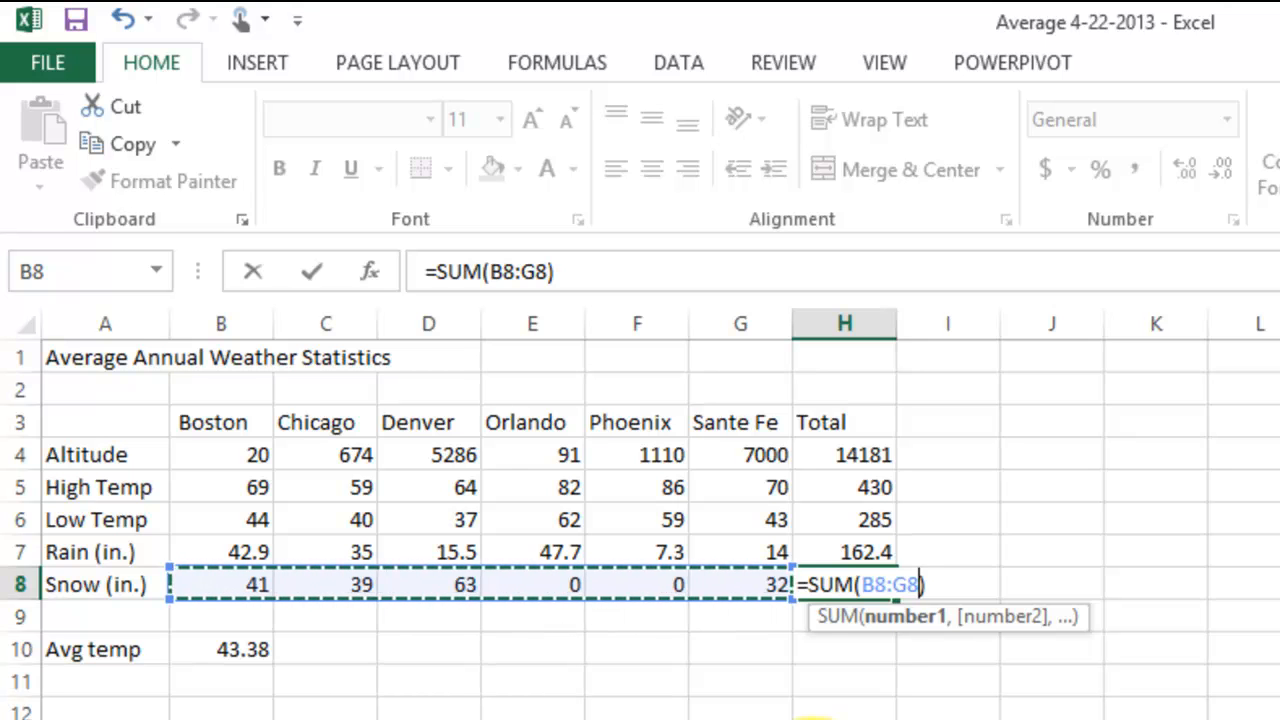
key(Return)
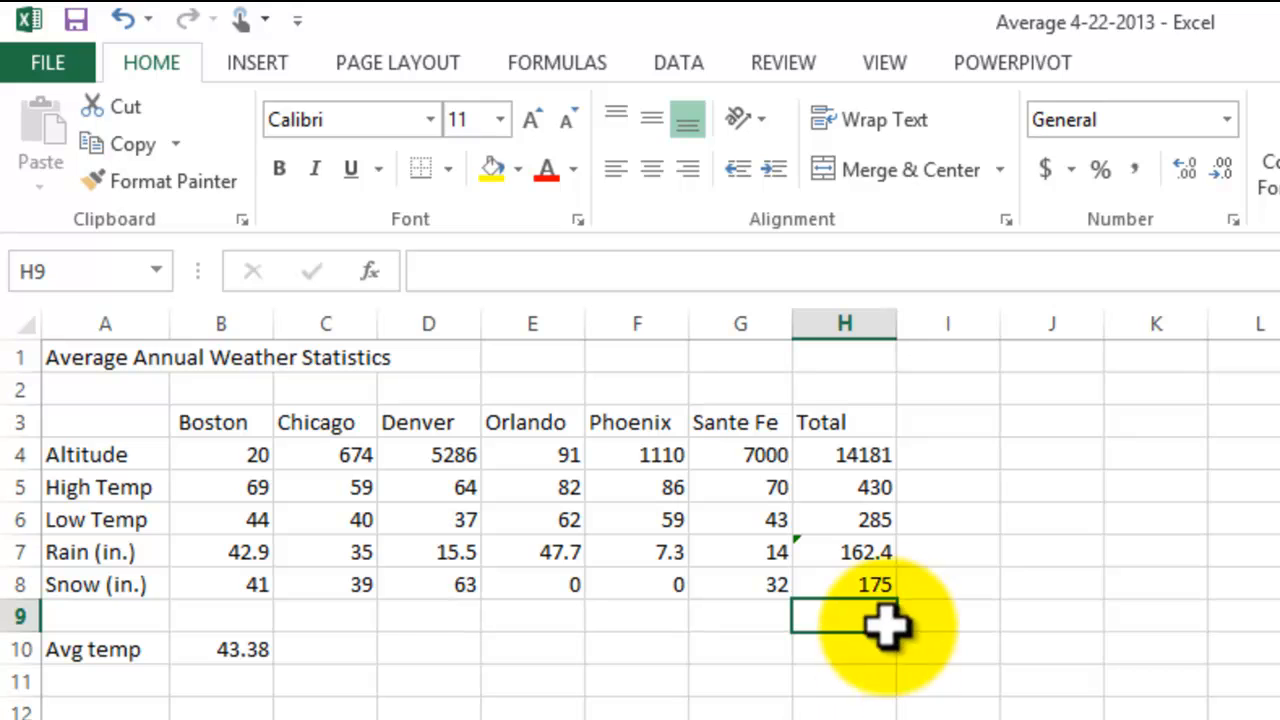
Step: Inspect the formulas in the Snow total H8 and the Rain total H7, including the error options flagged on H7
click(845, 584)
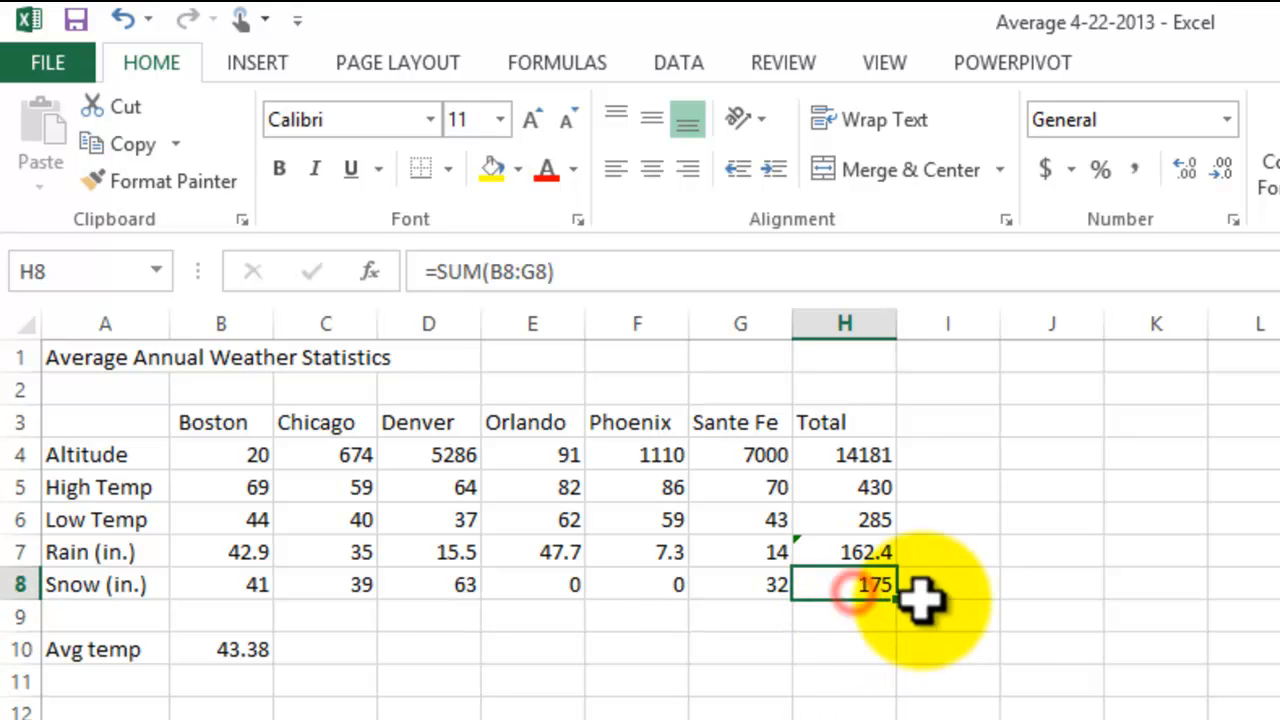
click(1030, 680)
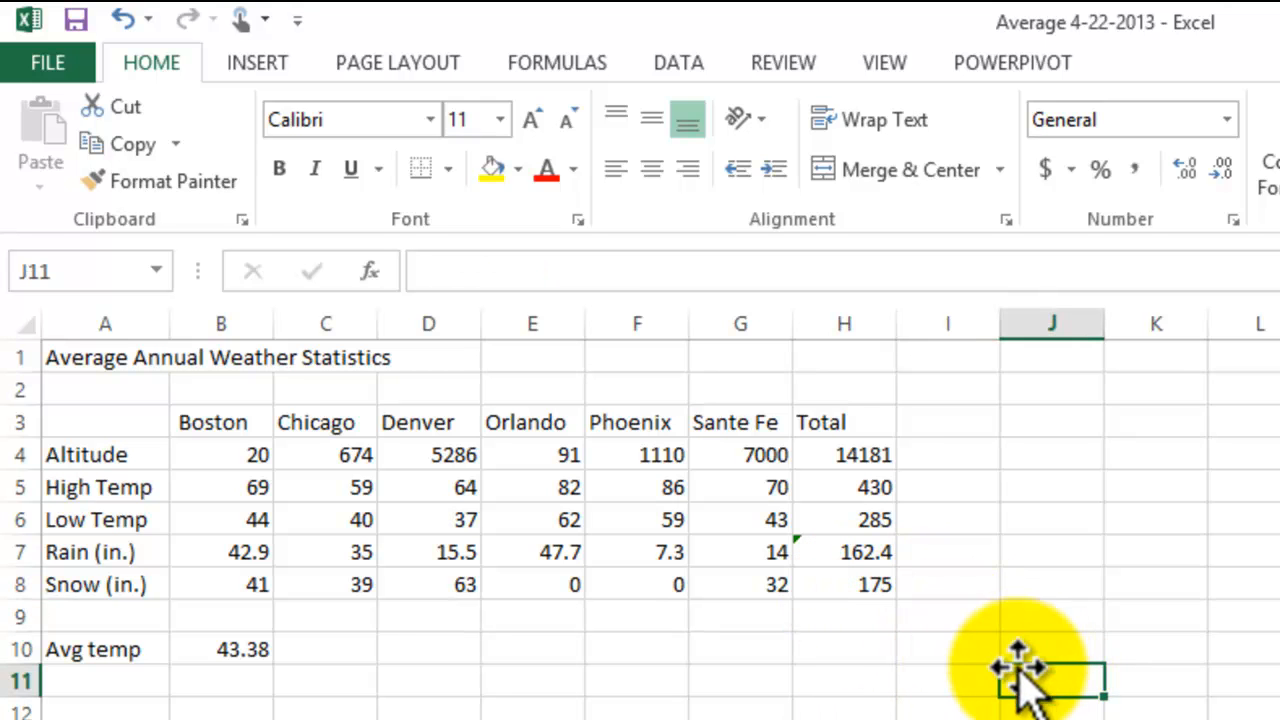
click(828, 553)
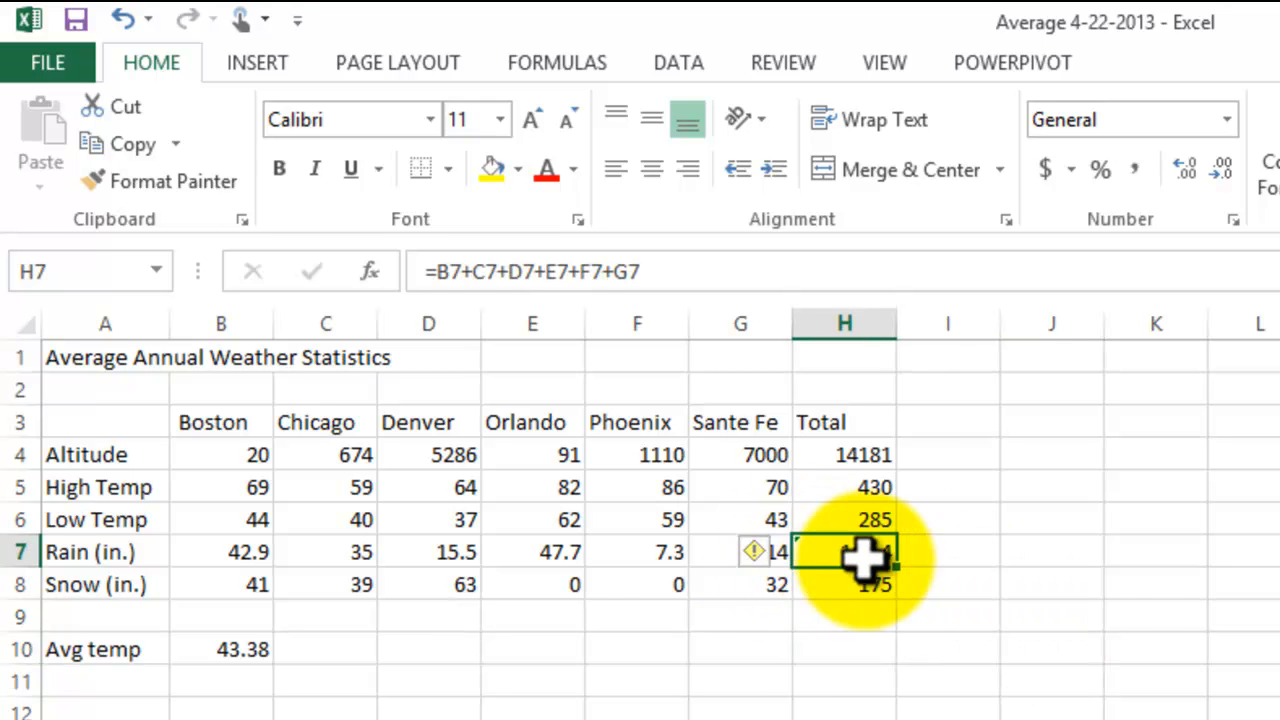
click(770, 560)
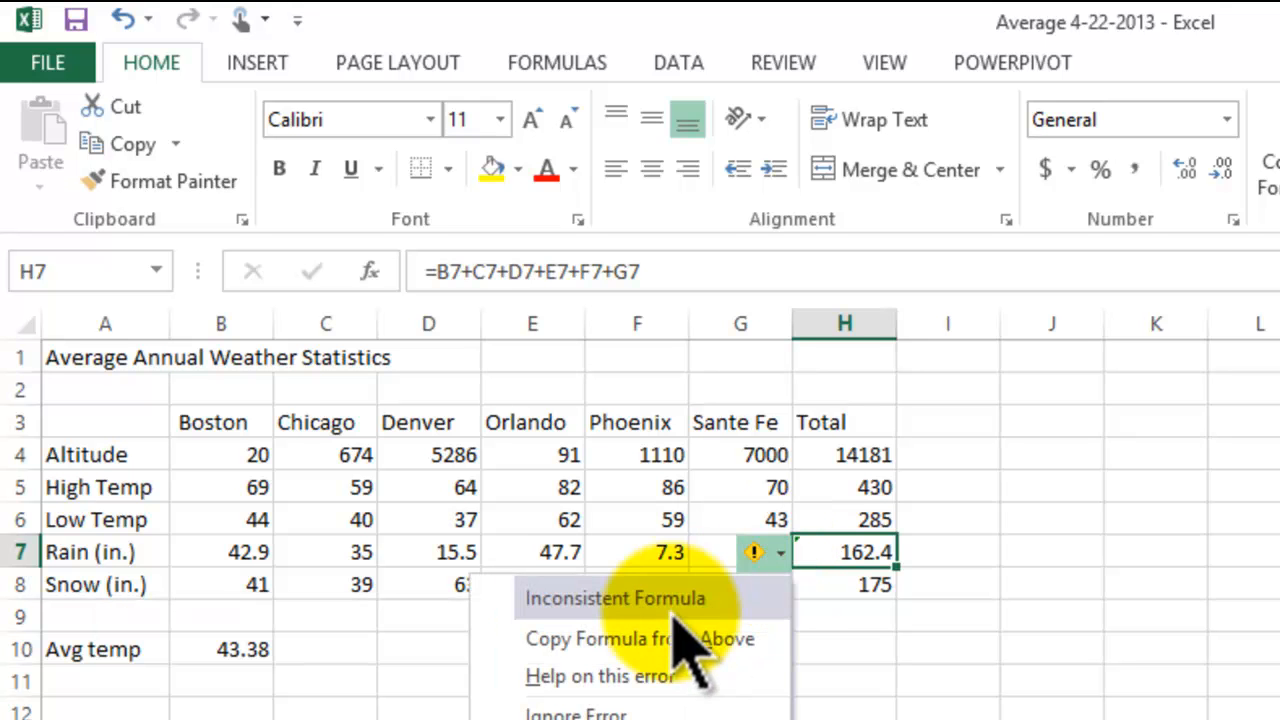
click(1166, 646)
click(858, 556)
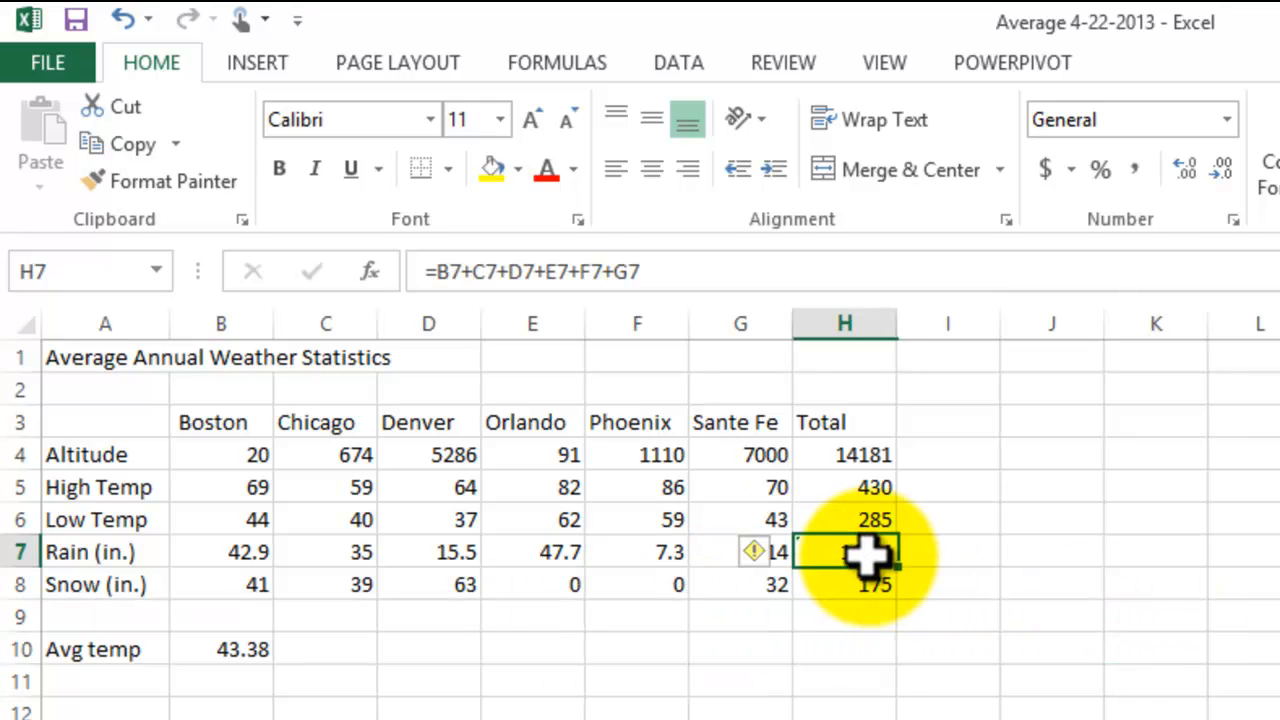
click(663, 269)
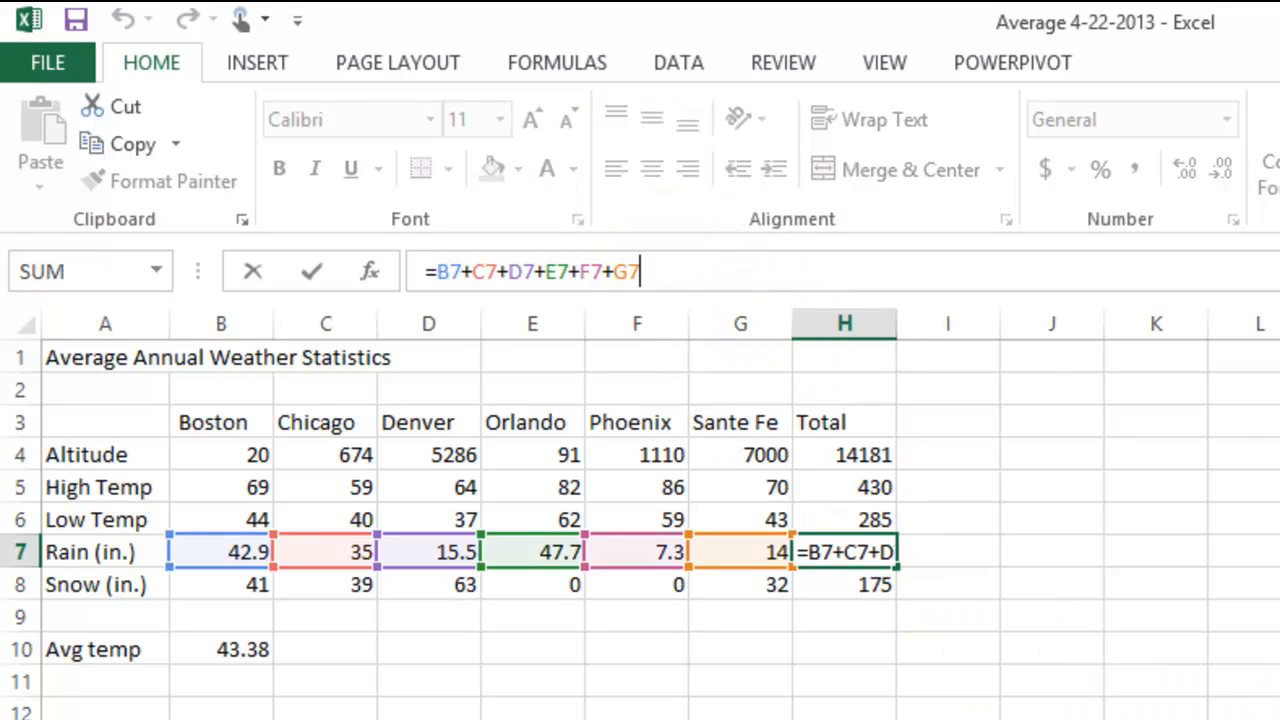
key(Return)
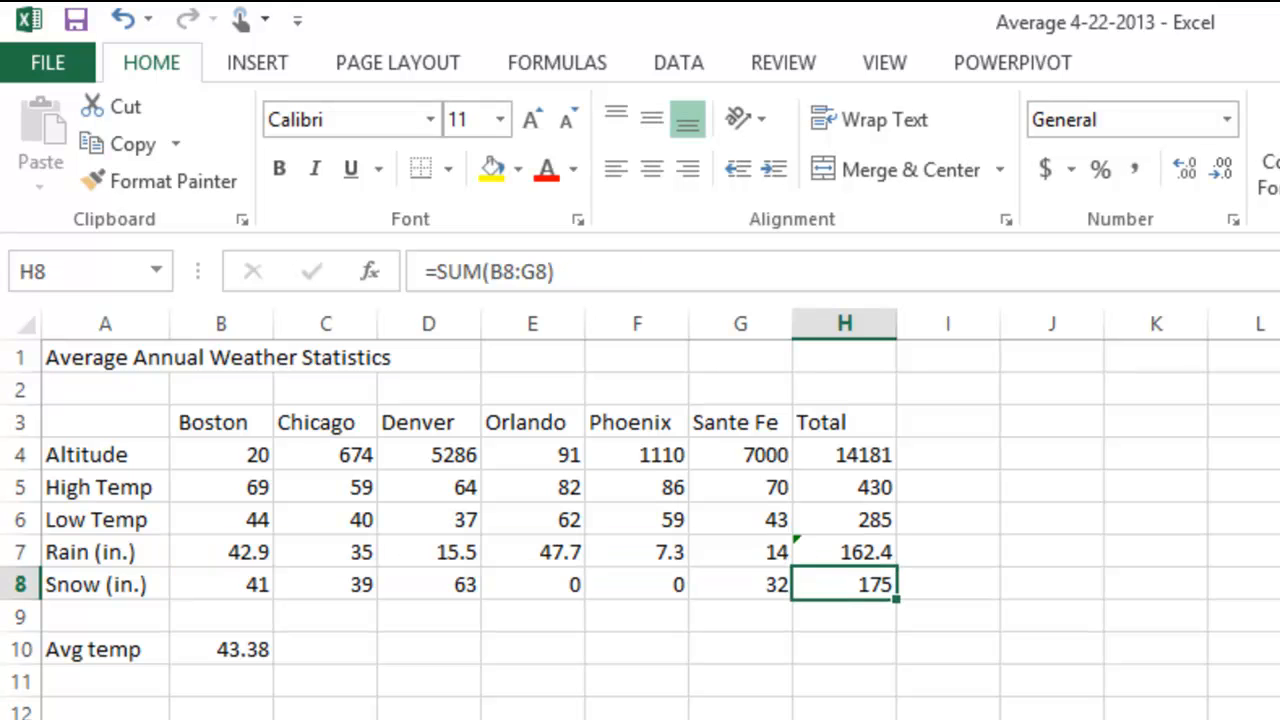
Step: Ignore the inconsistent formula error on the Rain (in.) total in H7 and save the workbook
click(835, 553)
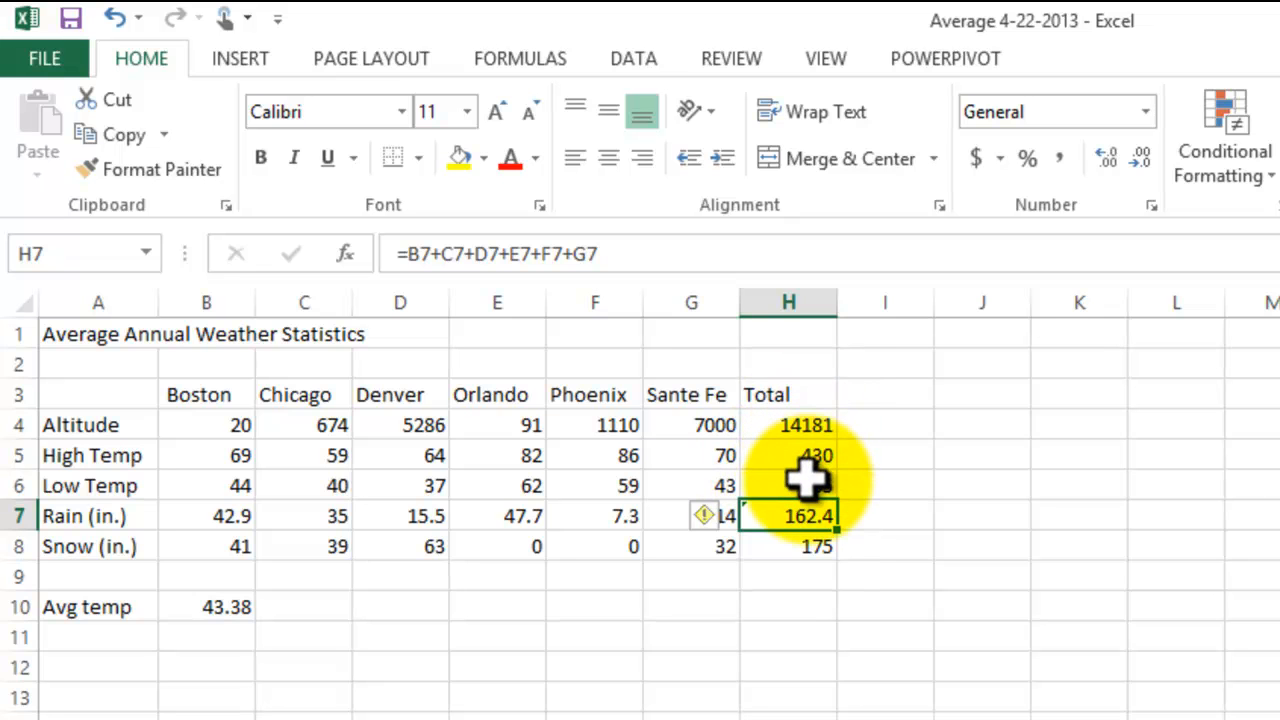
click(704, 515)
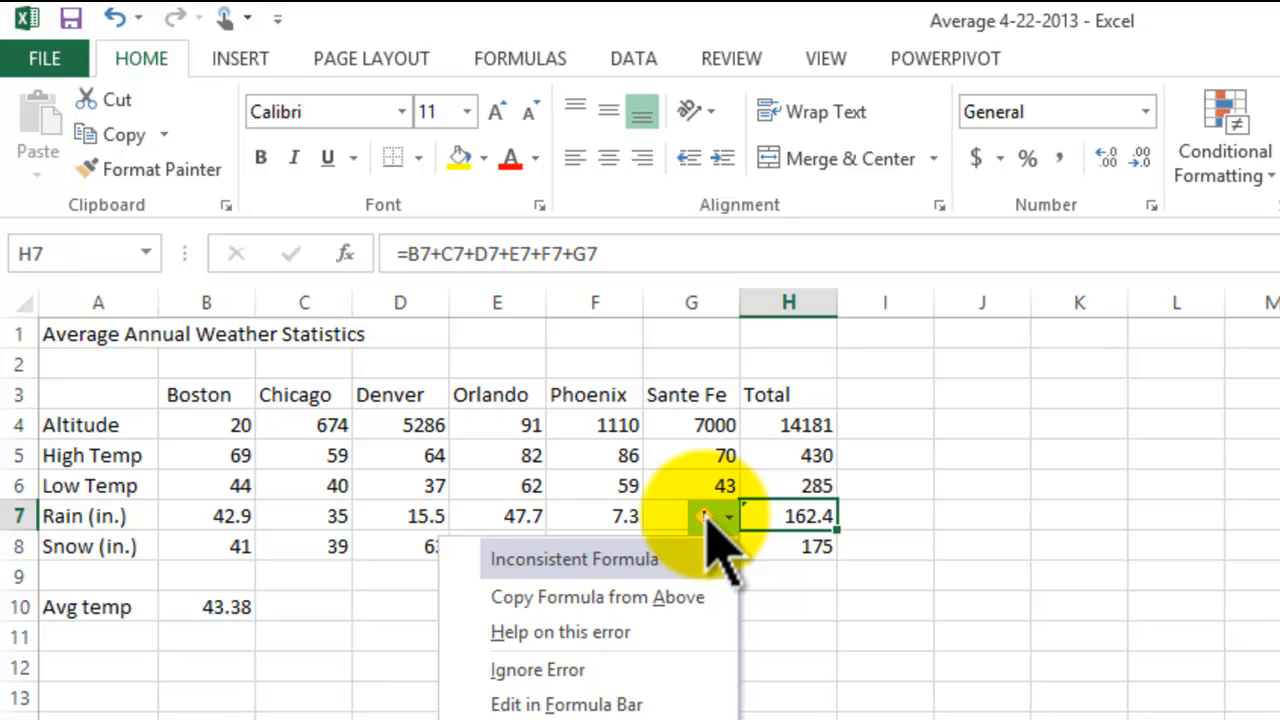
click(560, 669)
click(792, 670)
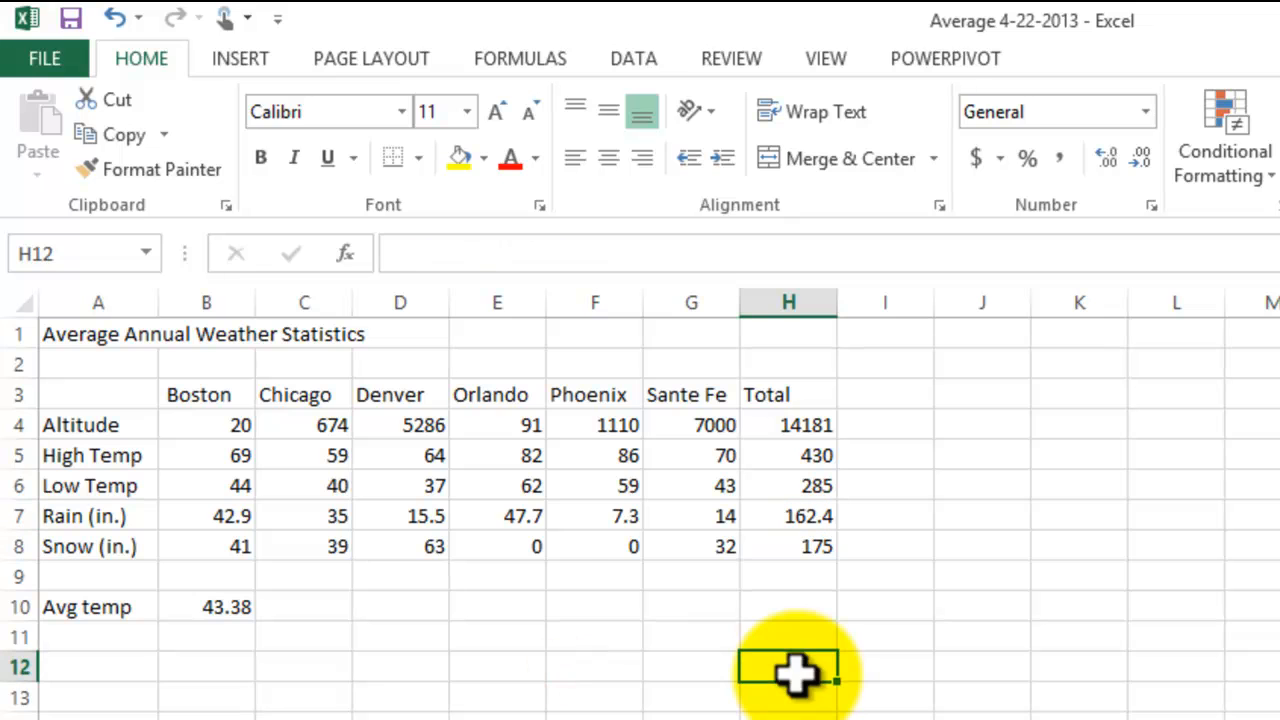
click(70, 18)
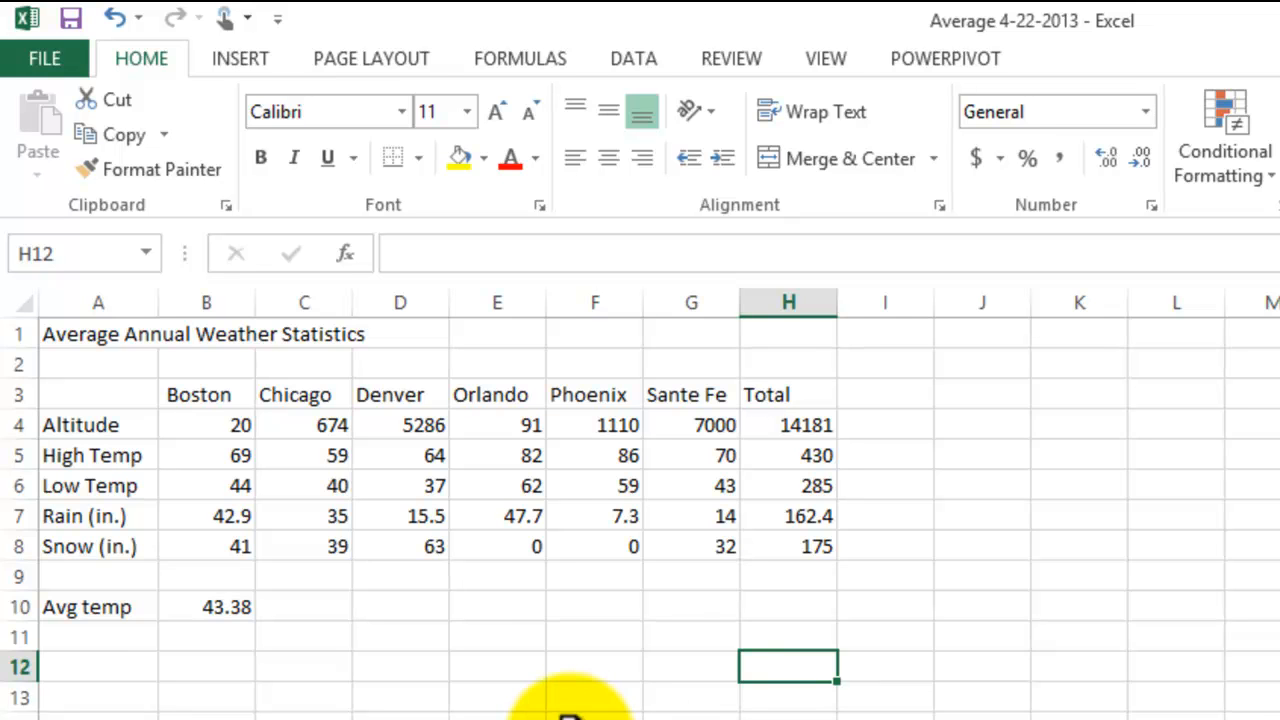
click(585, 716)
drag(72, 610, 190, 608)
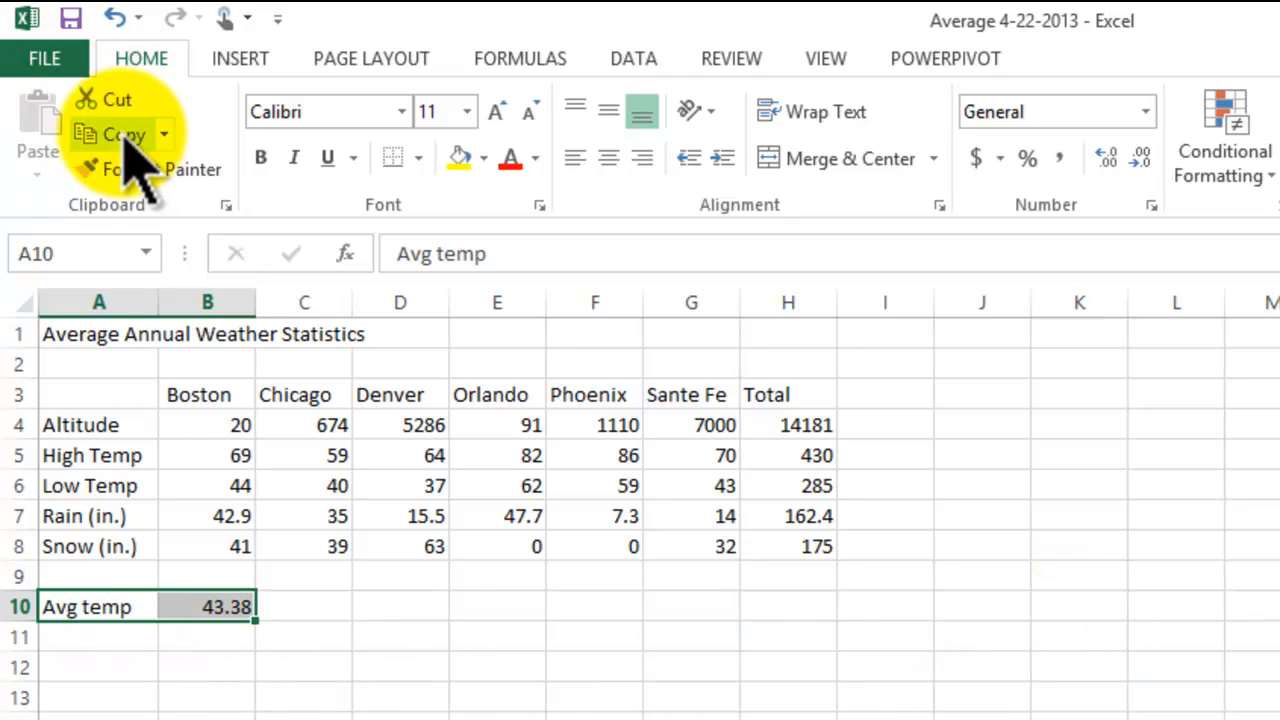
click(45, 130)
click(405, 705)
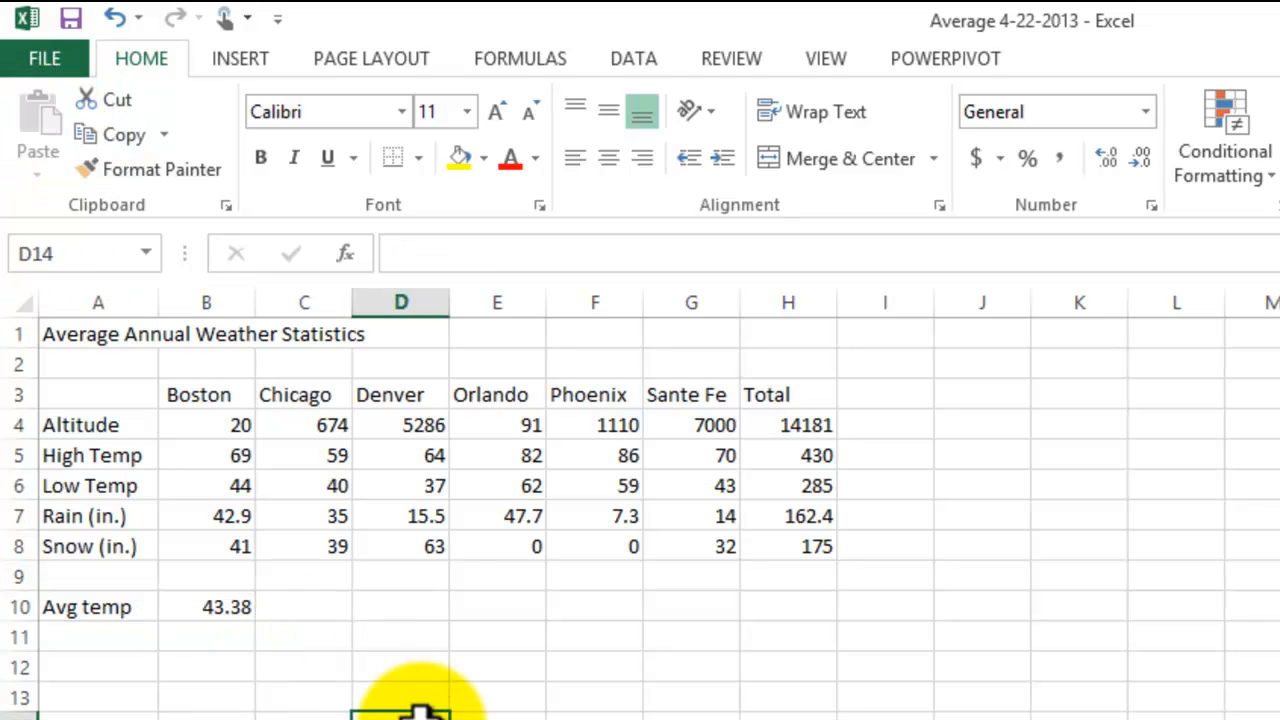
Step: Move the Avg temp label from A10 to A11 by cutting and pasting it
click(100, 607)
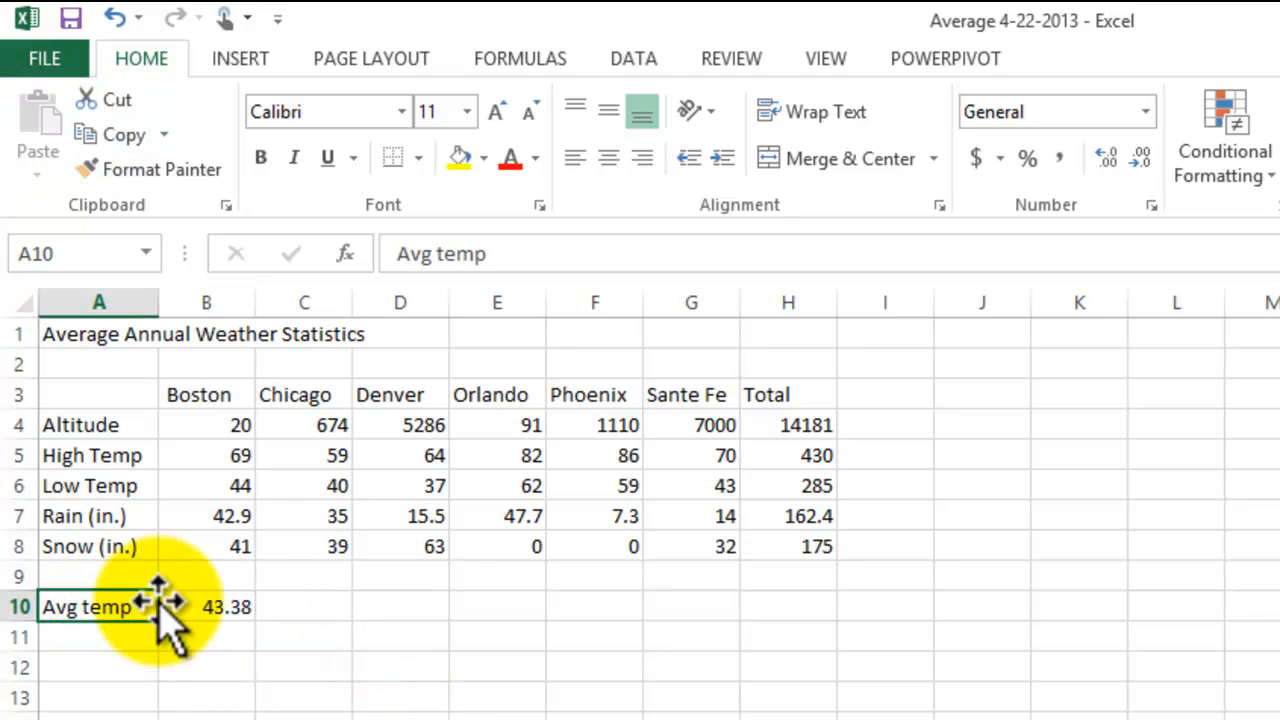
click(110, 100)
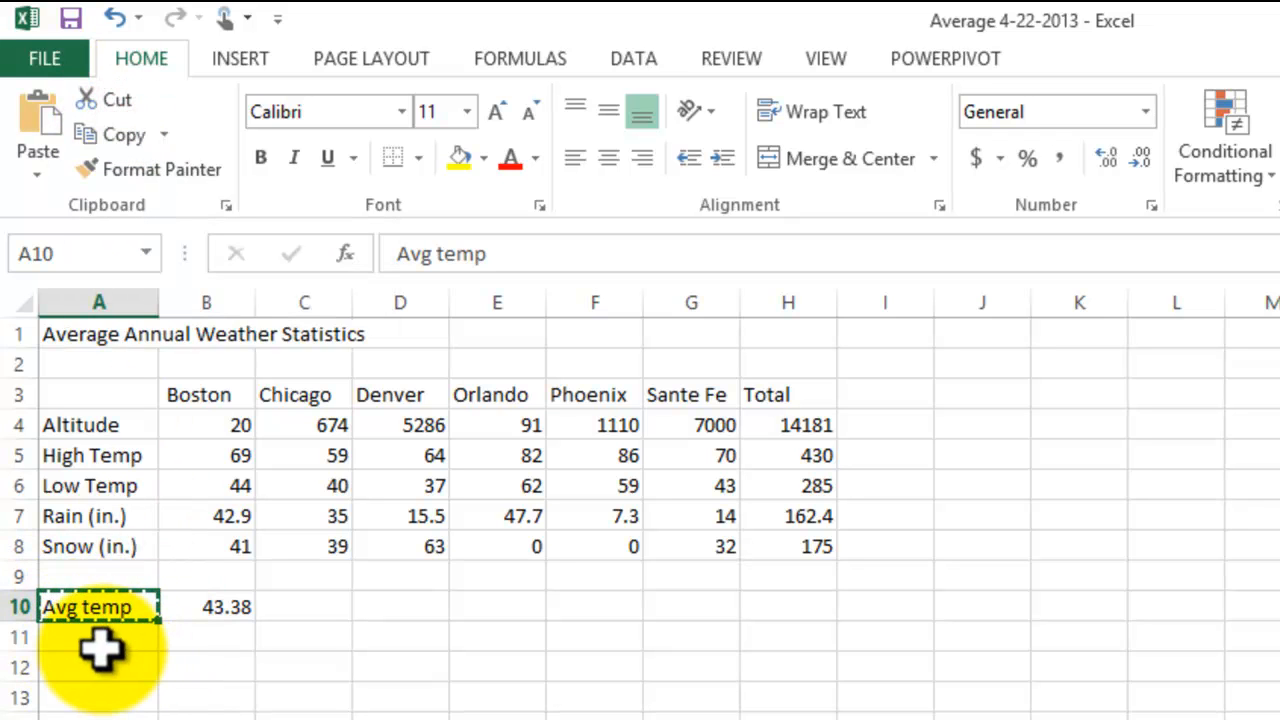
click(102, 640)
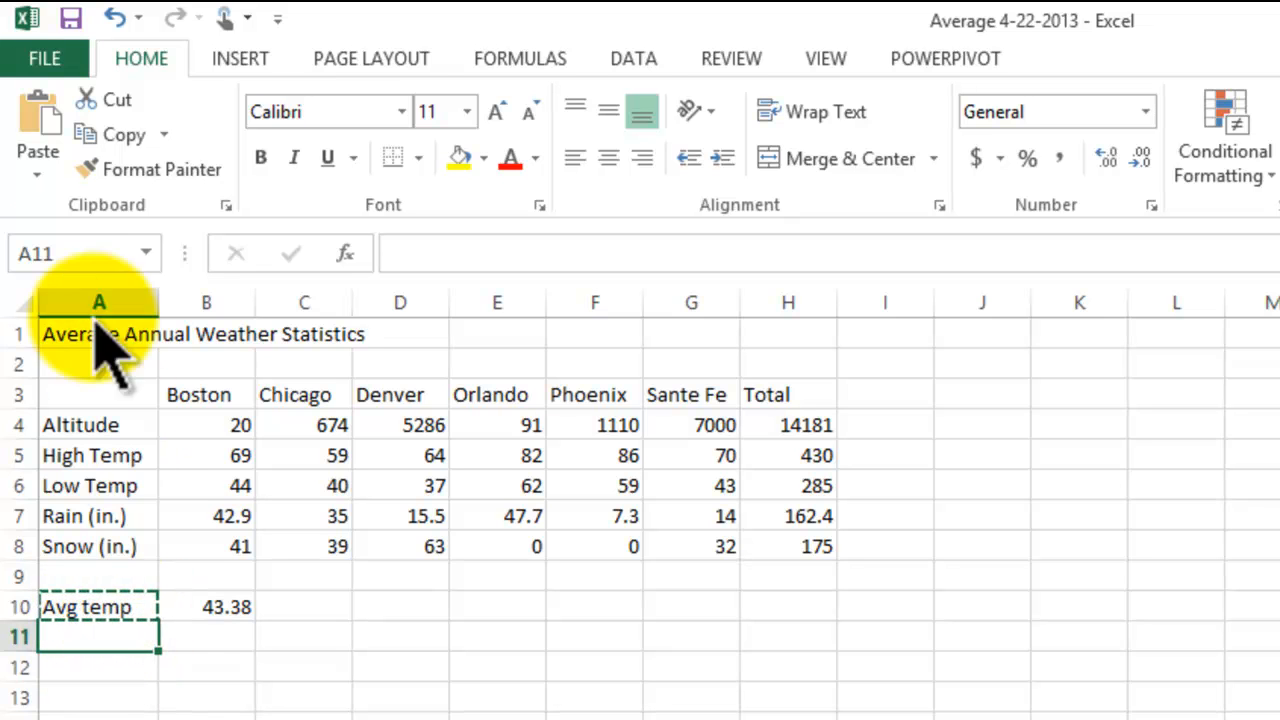
click(42, 115)
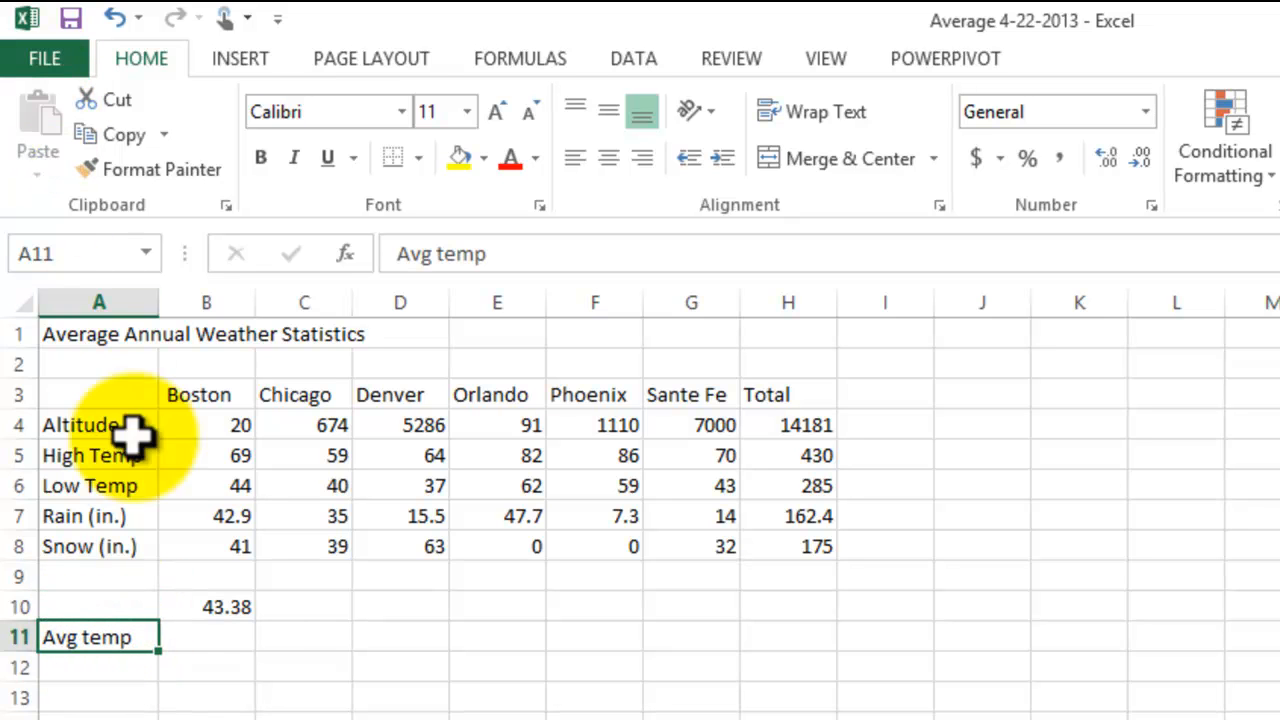
Step: Move the Boston average formula from B10 to B11 by cutting and pasting it
click(222, 610)
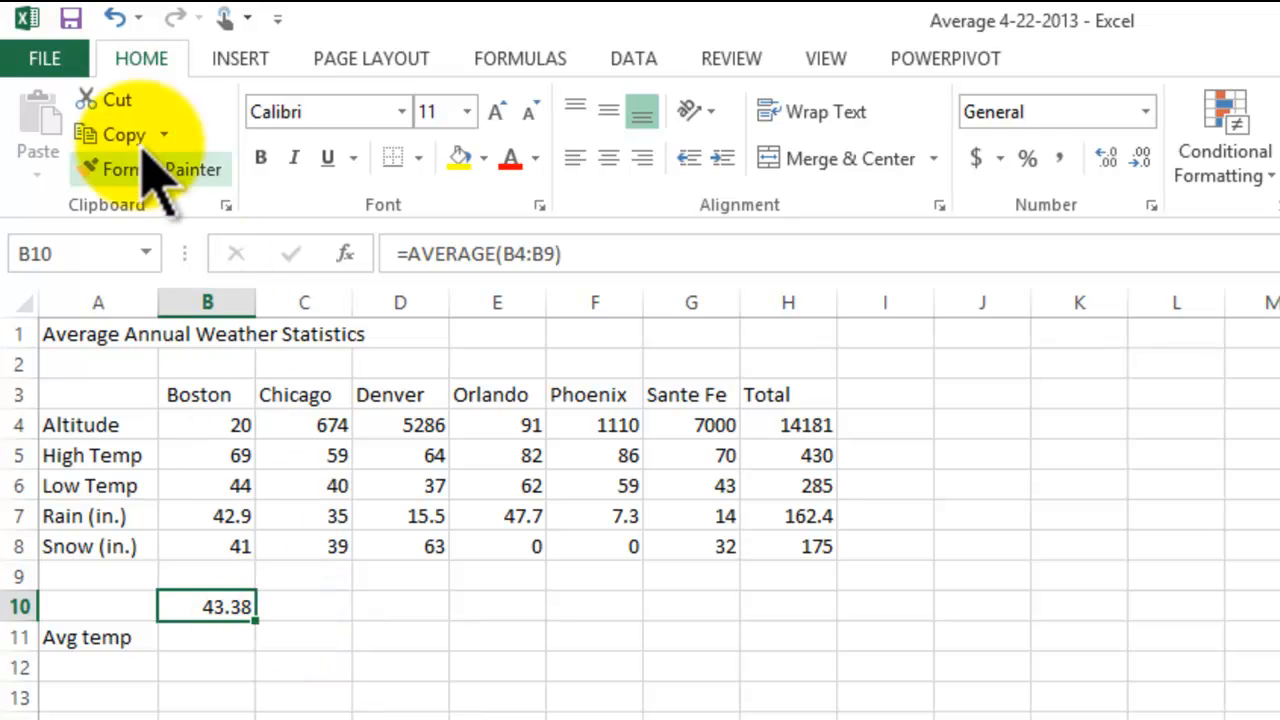
click(111, 91)
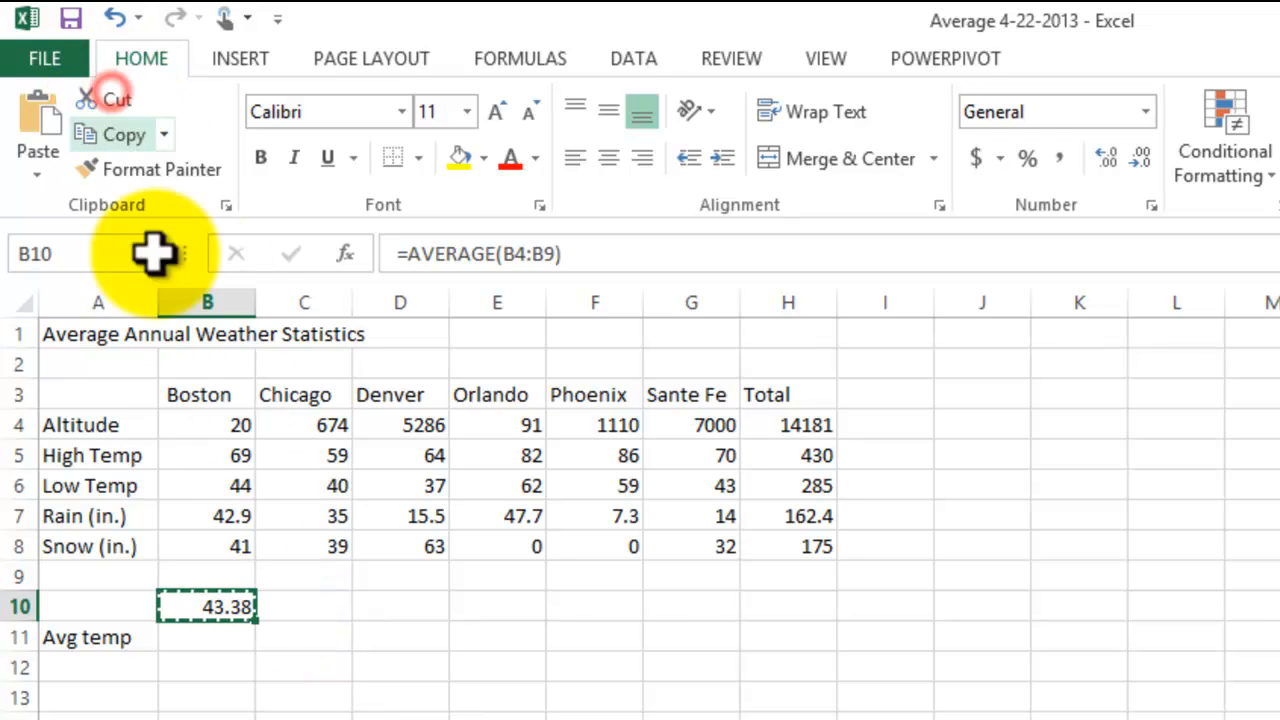
click(205, 637)
click(40, 112)
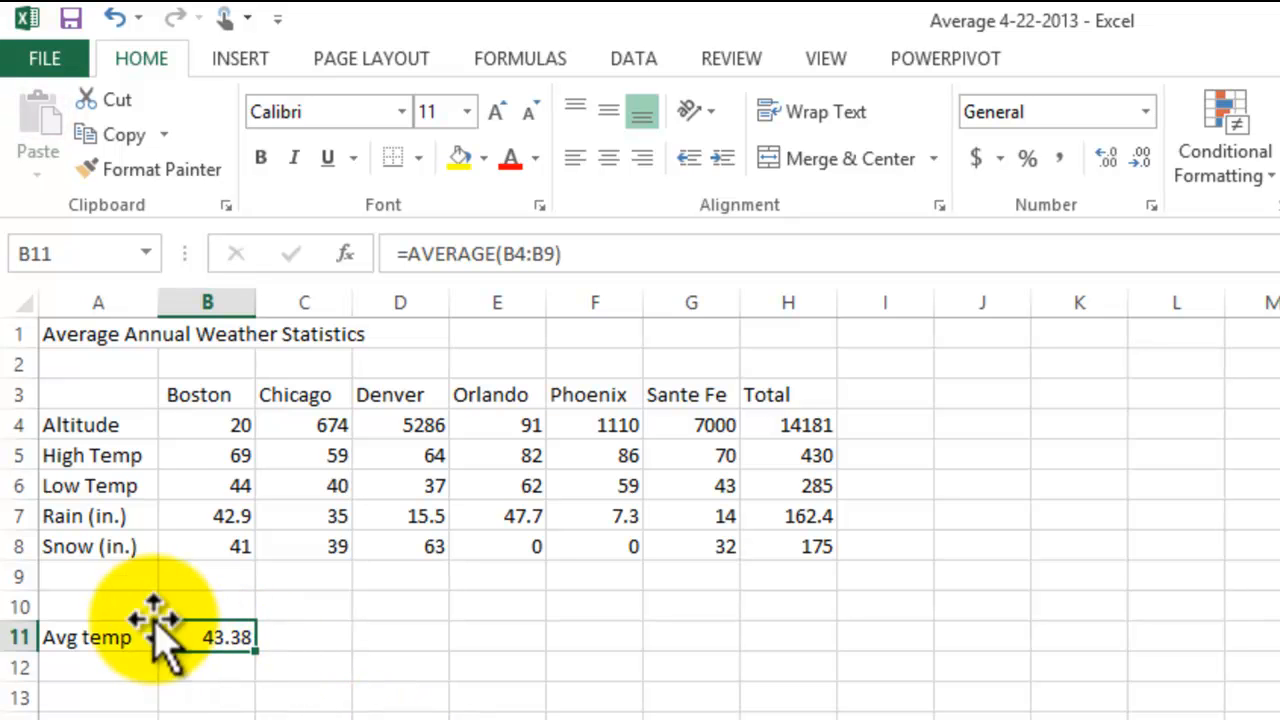
Step: Enter the row label Total in the empty cell A10
click(100, 603)
text(Total)
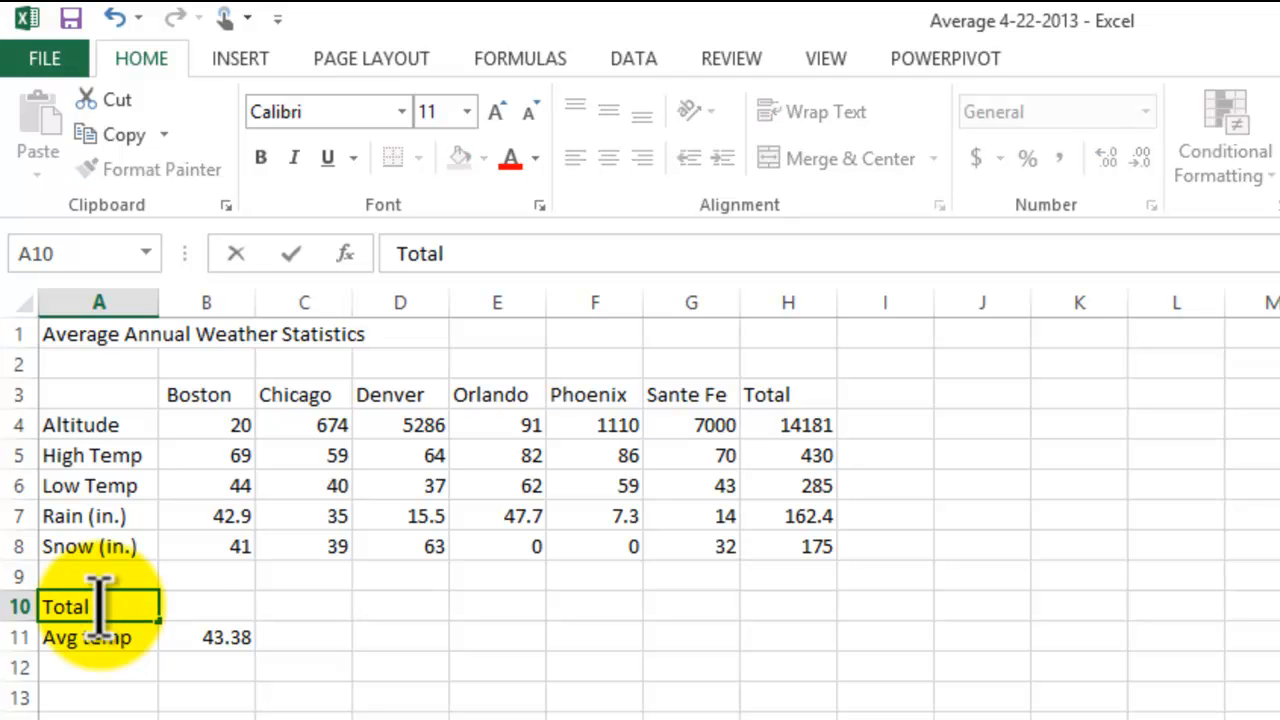
key(Return)
Step: Review the Boston values in B4 to B8 that belong to the Total row in row 10
click(228, 600)
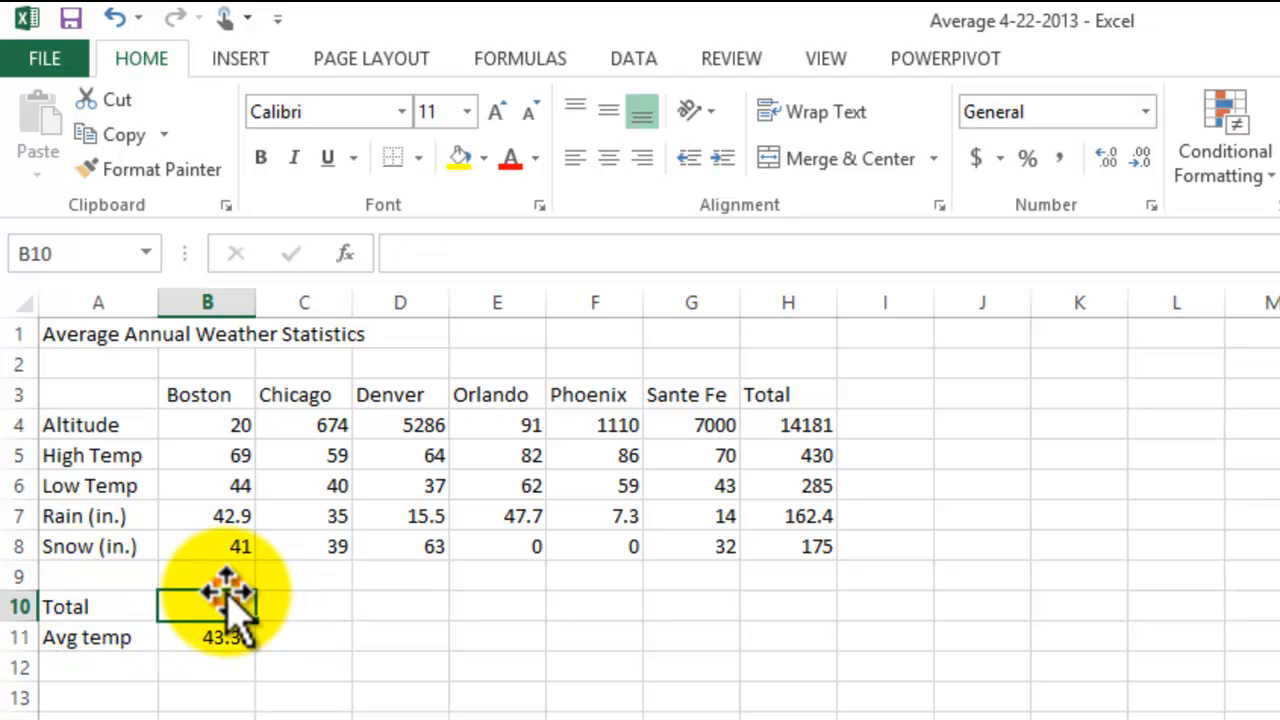
click(212, 425)
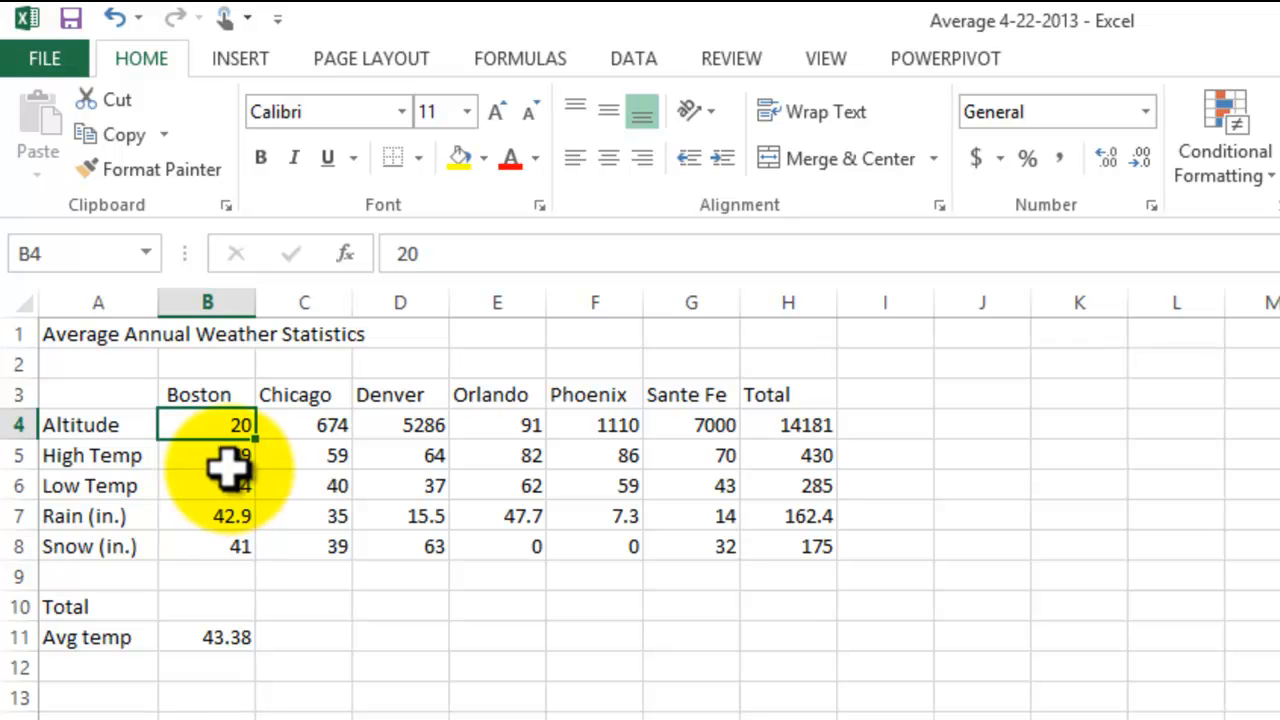
click(218, 462)
click(217, 486)
click(206, 515)
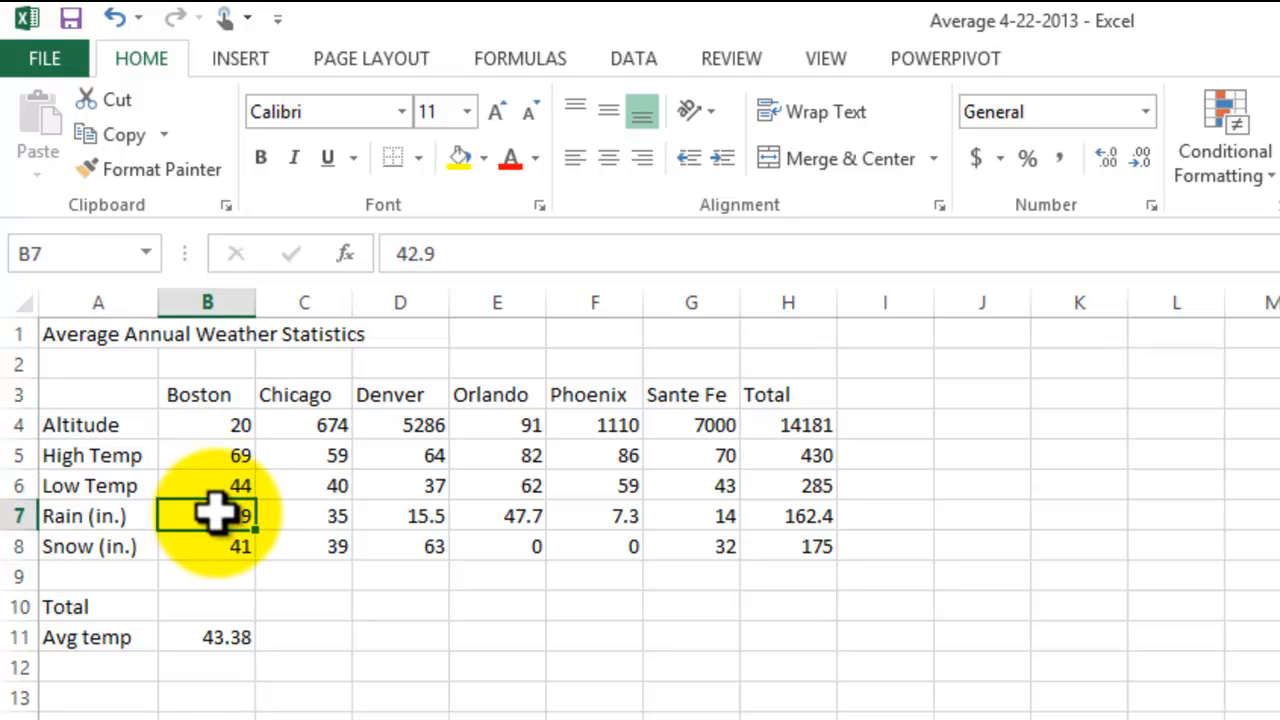
click(214, 548)
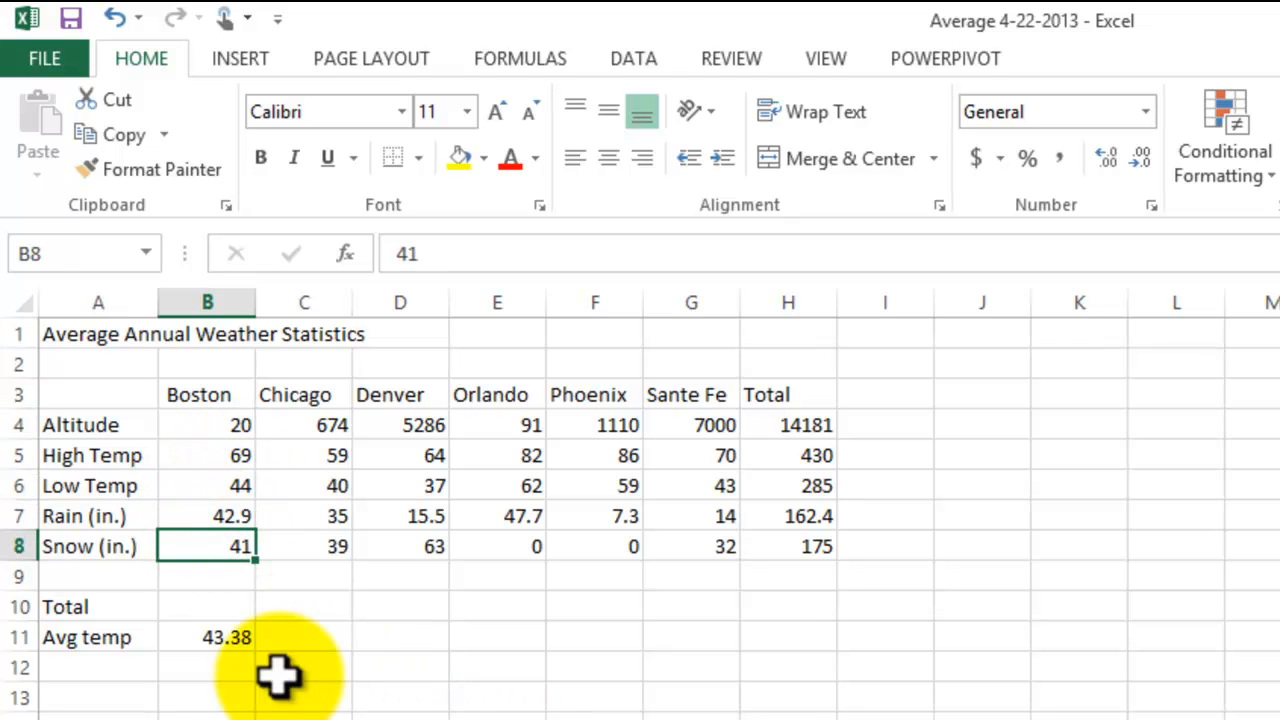
click(108, 605)
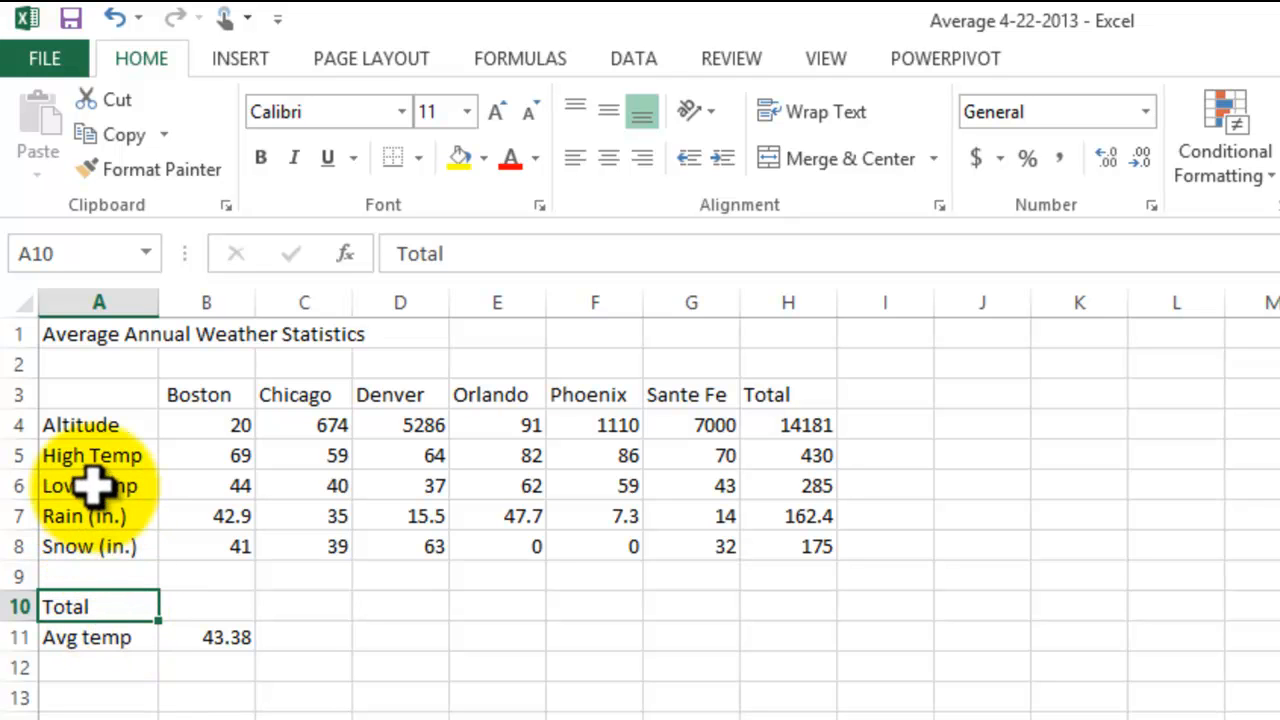
click(106, 606)
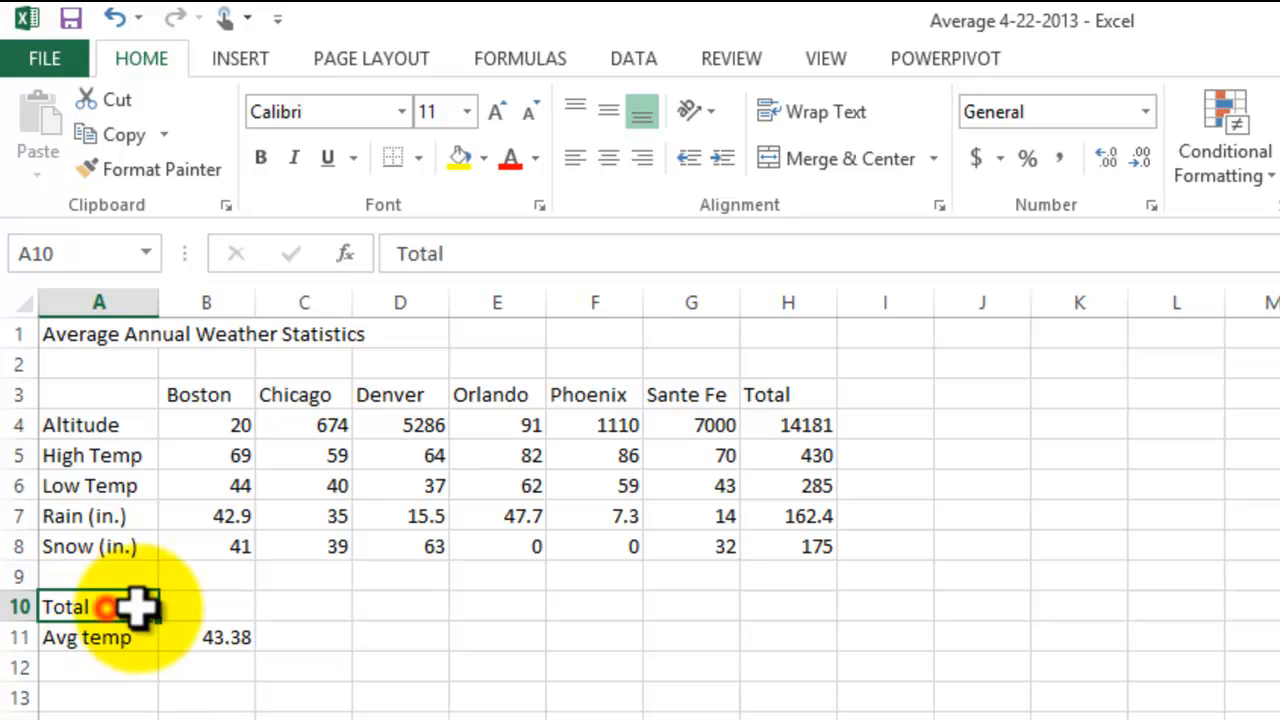
Step: Total the Boston column in B10 with the SUM function over the range B4:B8
click(197, 606)
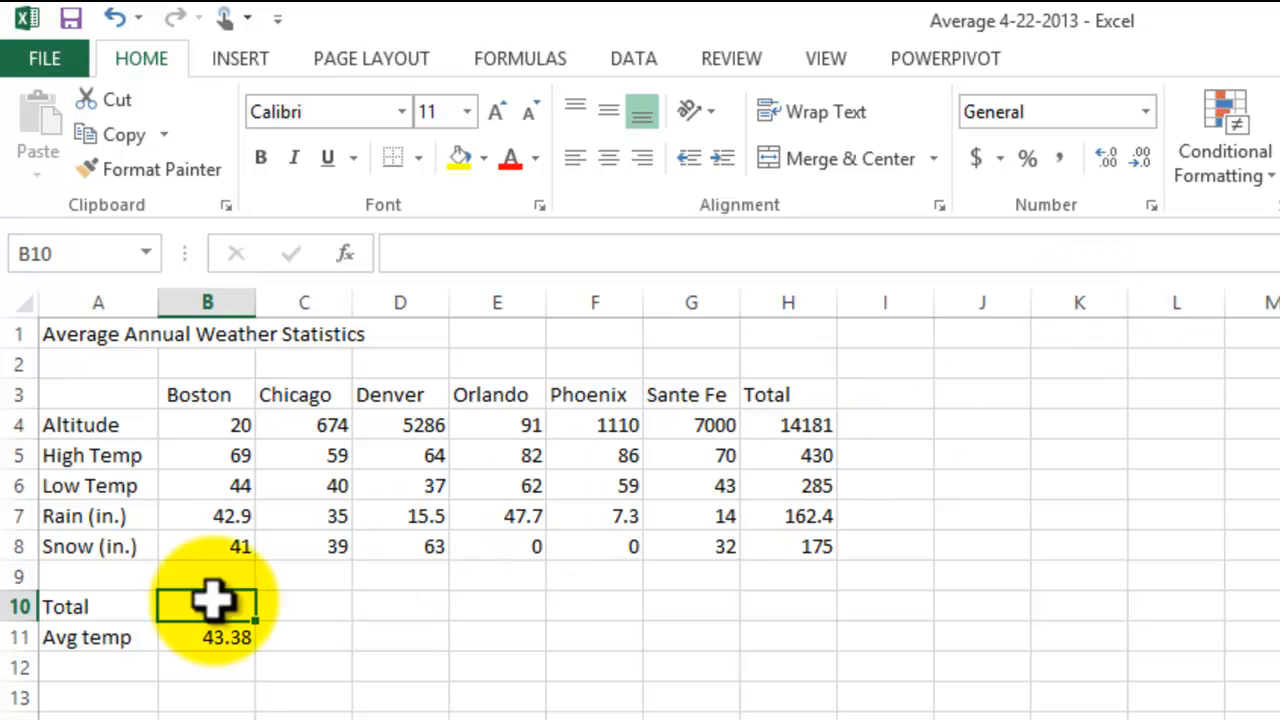
text(=)
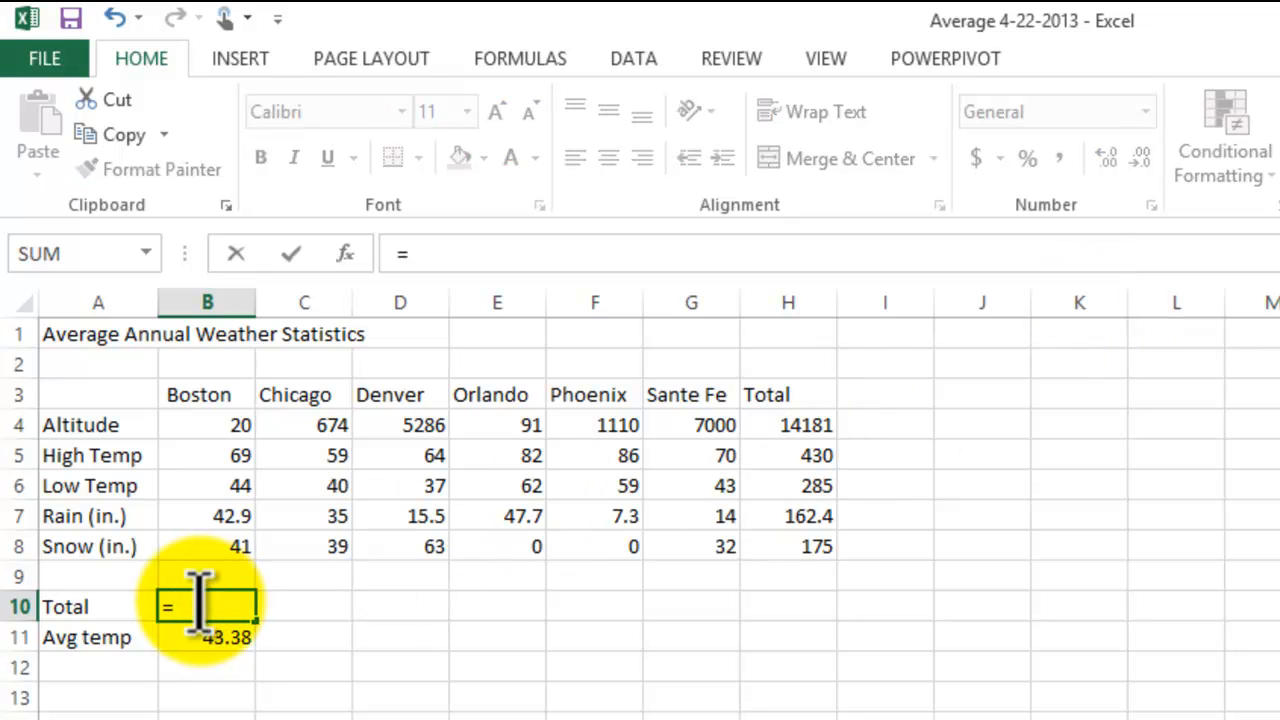
text(sum)
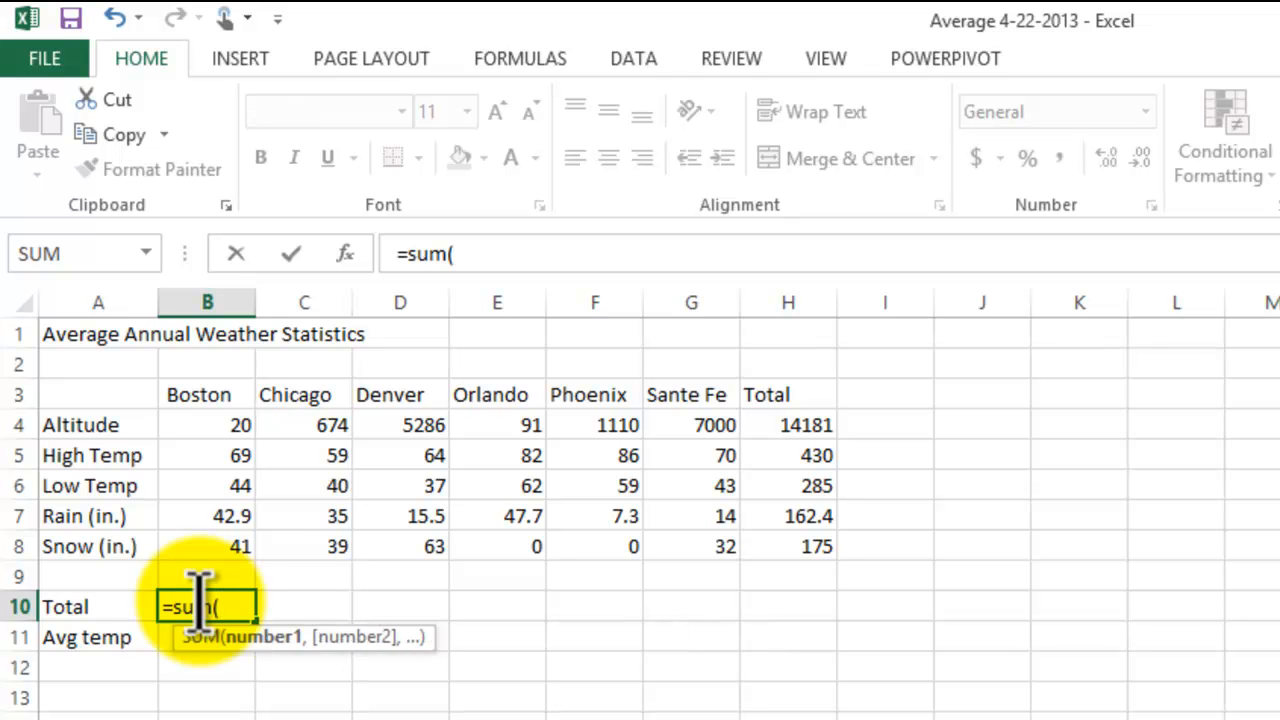
text(()
drag(203, 420, 218, 545)
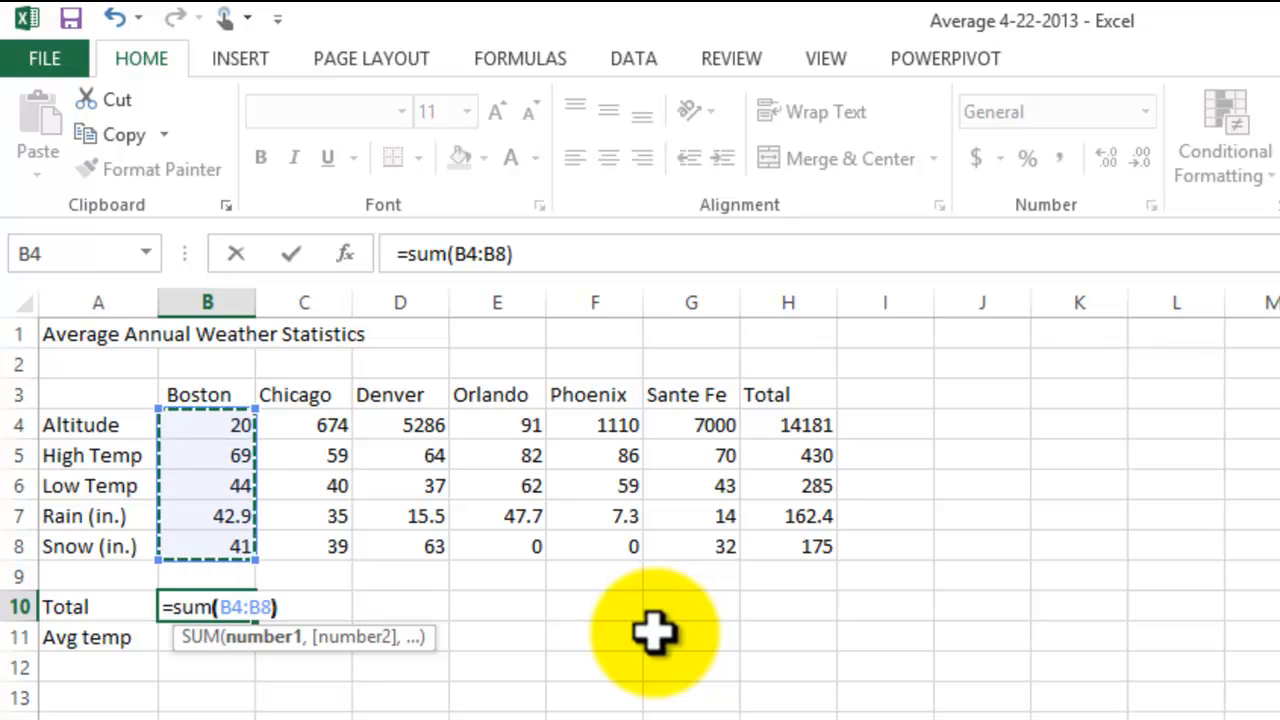
key(Return)
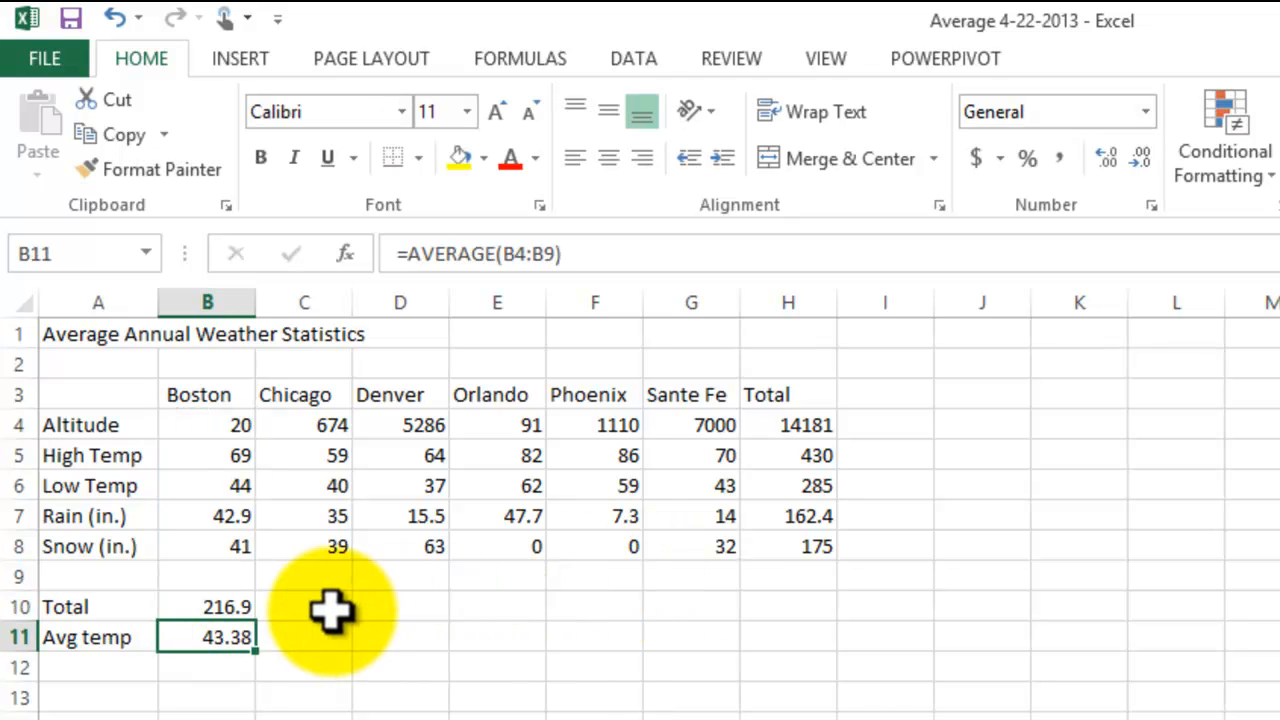
Step: Total the Chicago column in C10 with AutoSum over the range C4:C8
click(287, 607)
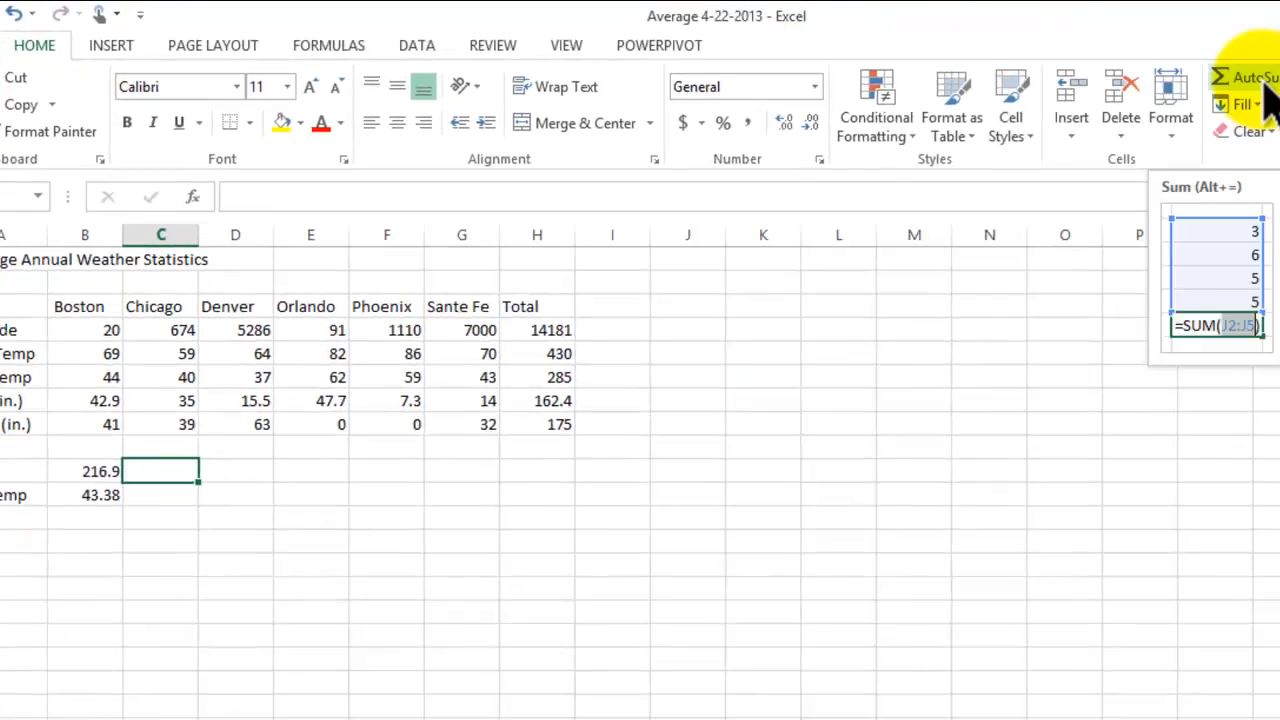
click(1279, 100)
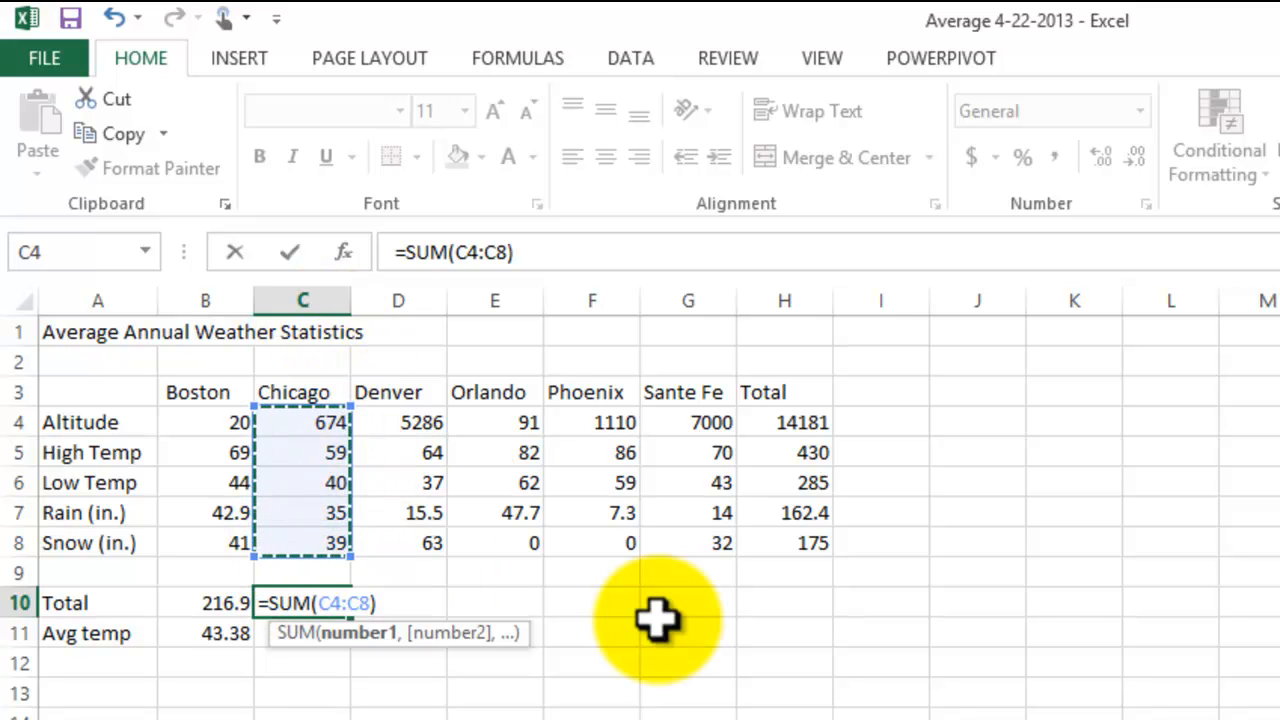
key(Return)
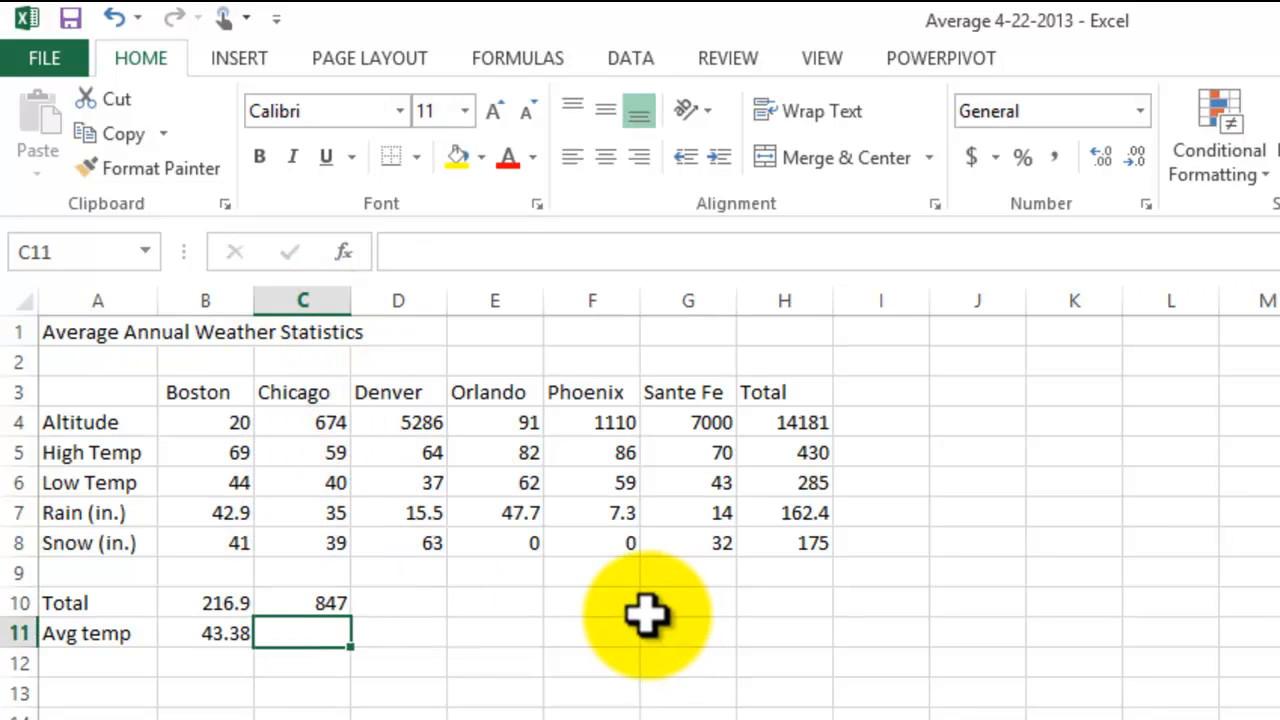
Step: Total the Denver column in D10 with the SUM function over the range D4:D8
click(410, 602)
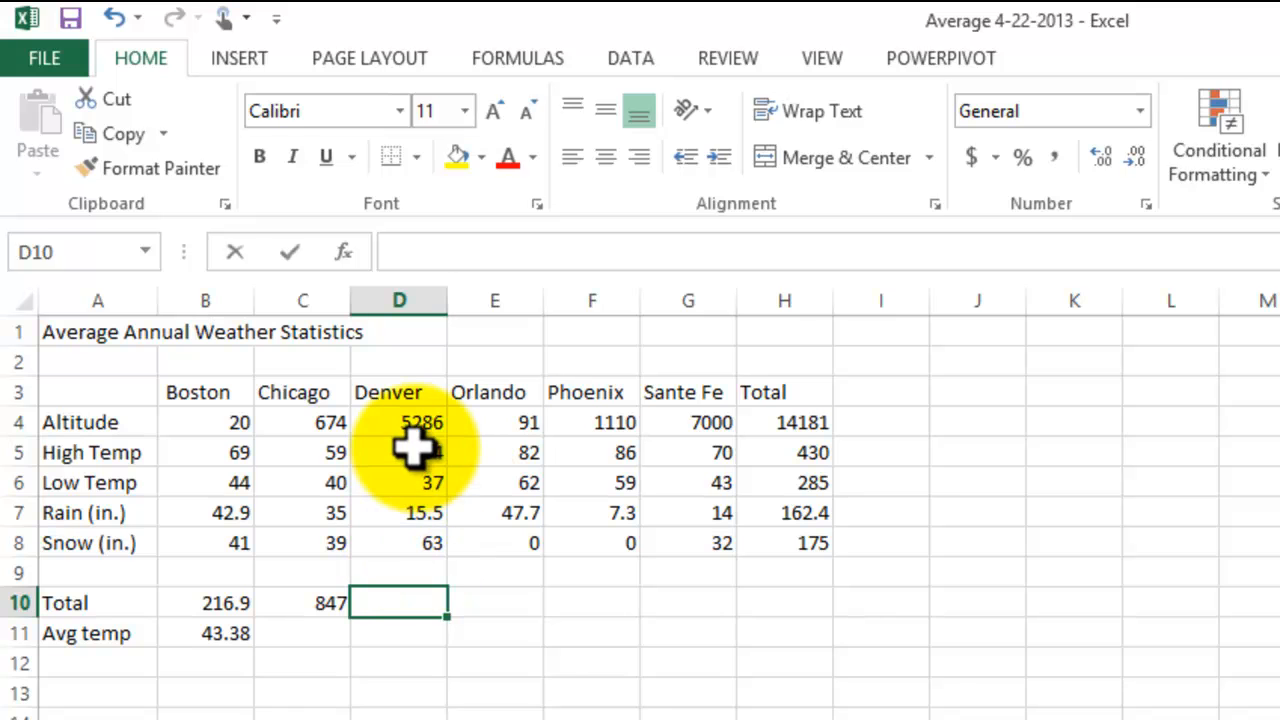
text(=sum()
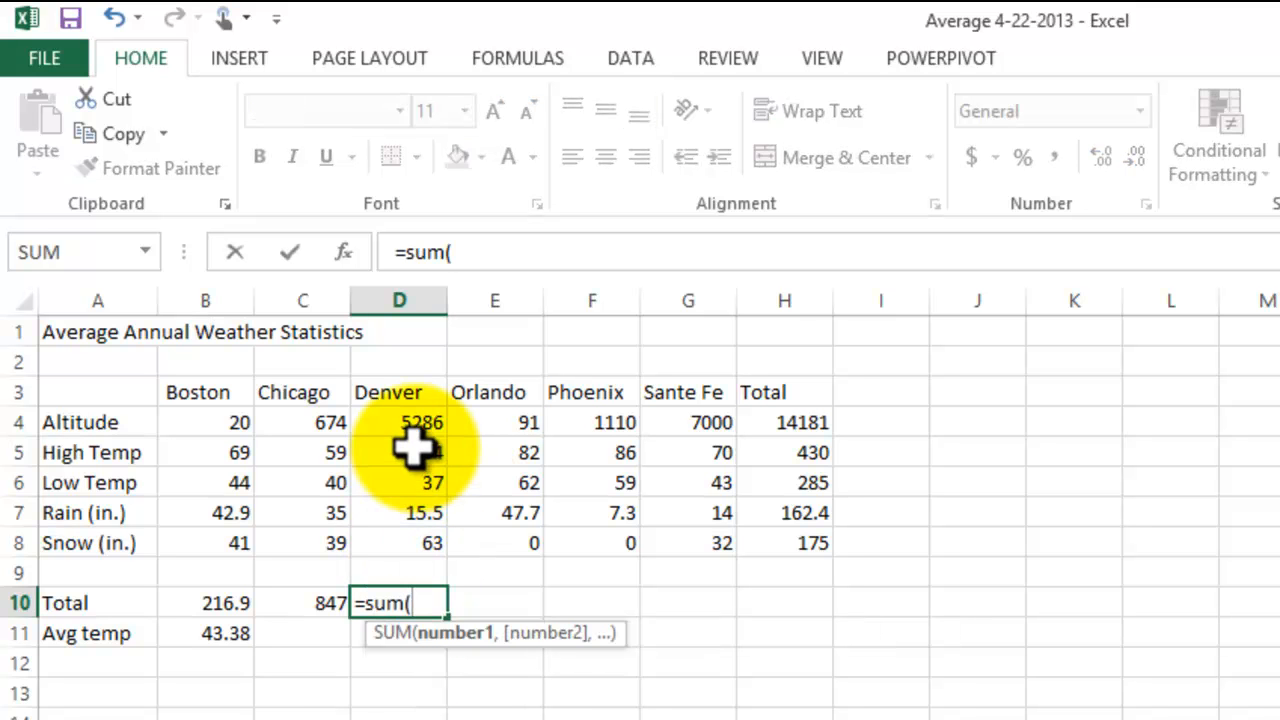
click(402, 428)
drag(400, 432, 400, 535)
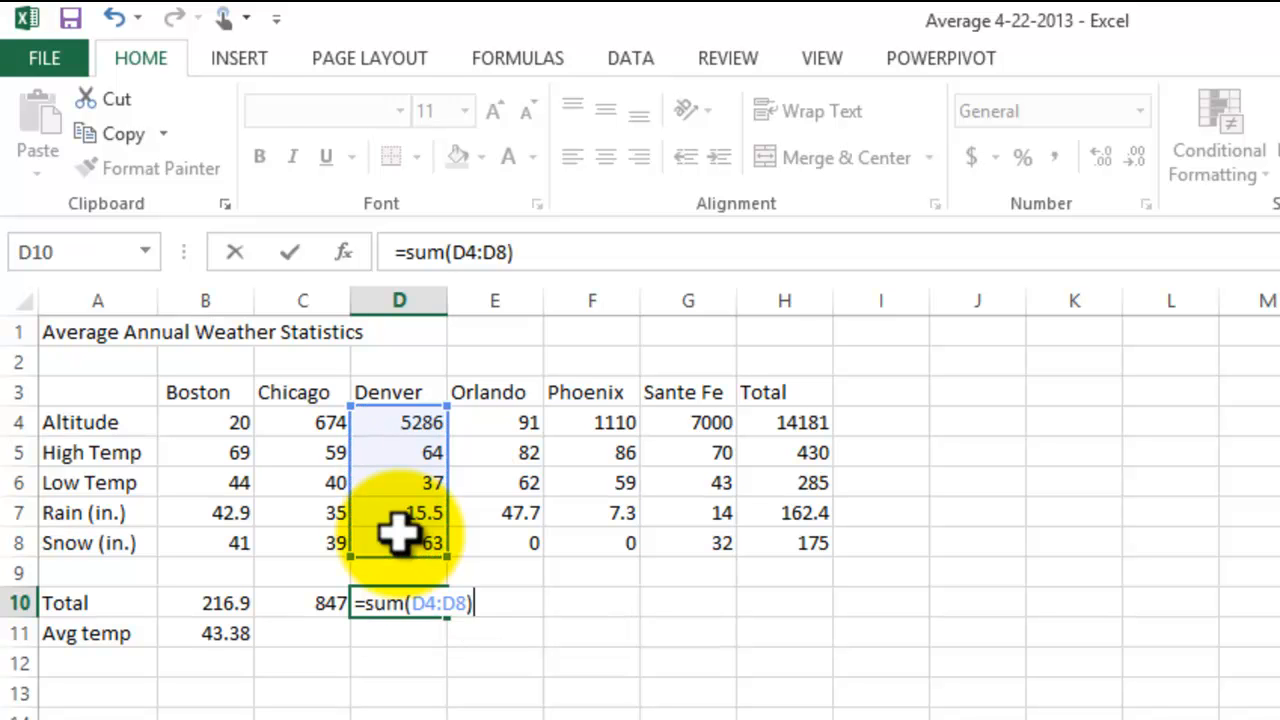
key(Return)
Step: Total the Orlando column in E10 with AutoSum, replacing the suggested range with E4:E8
click(531, 603)
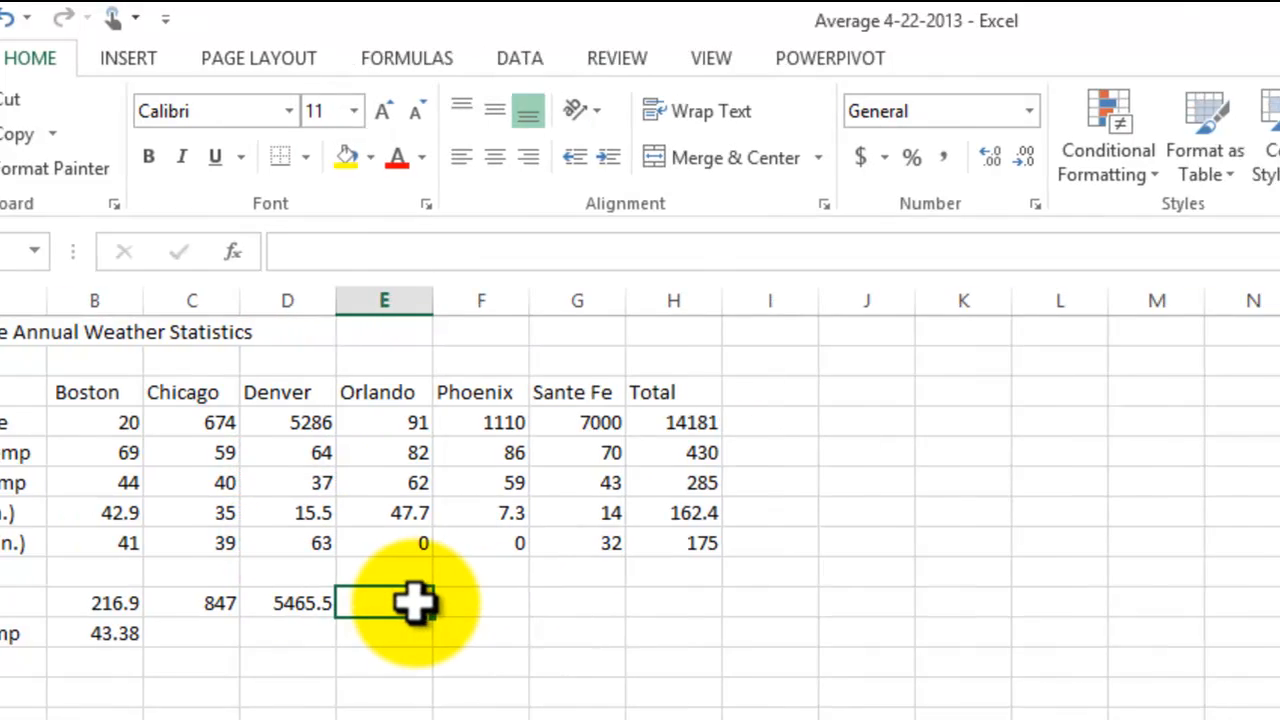
click(910, 101)
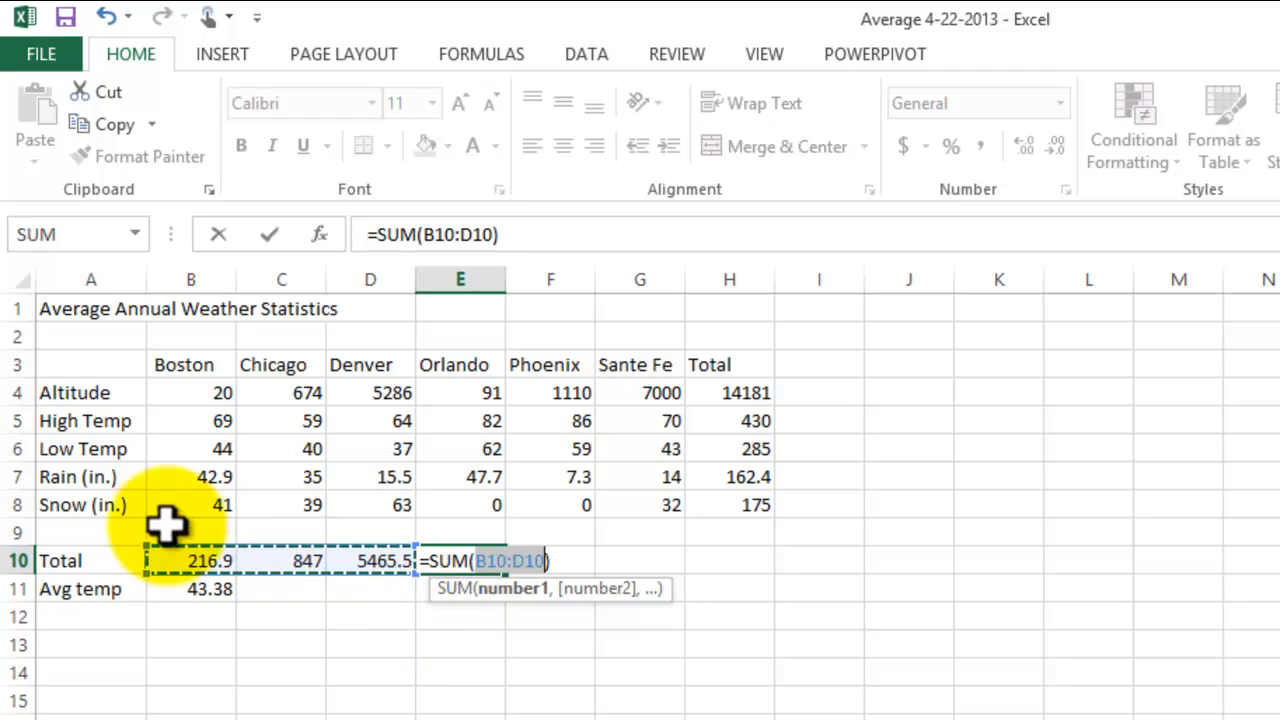
click(515, 586)
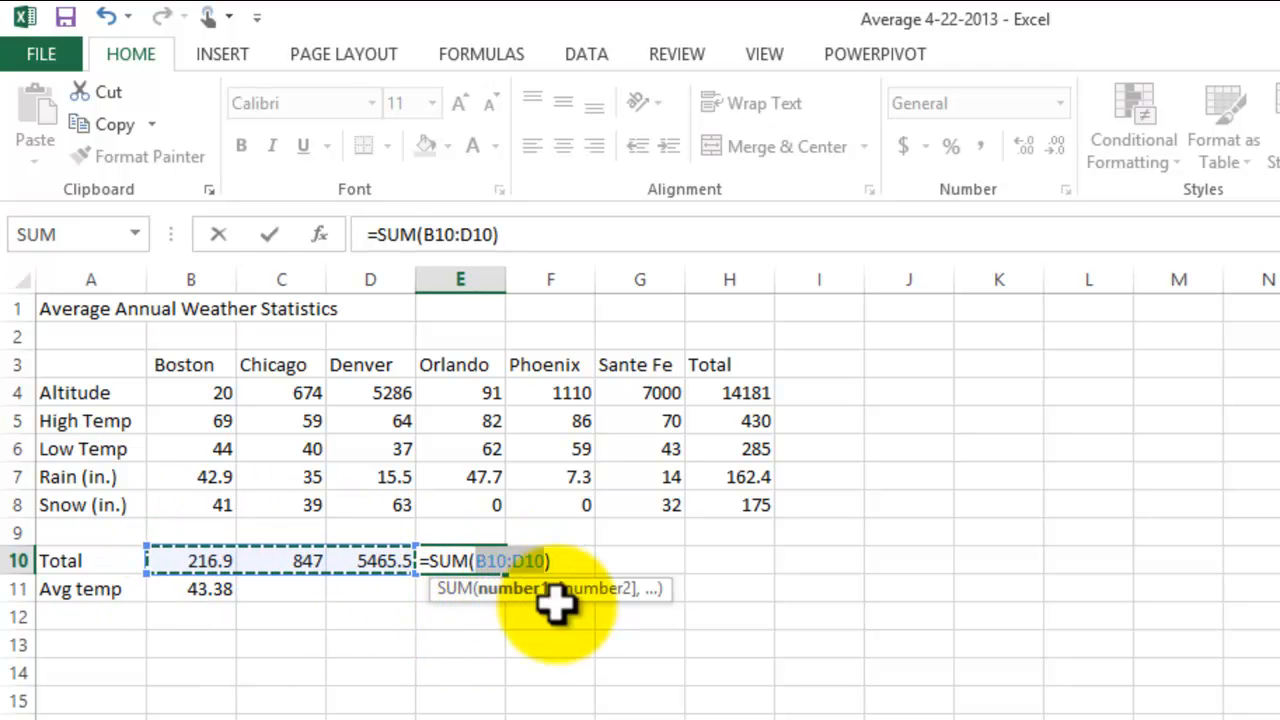
drag(480, 392, 491, 494)
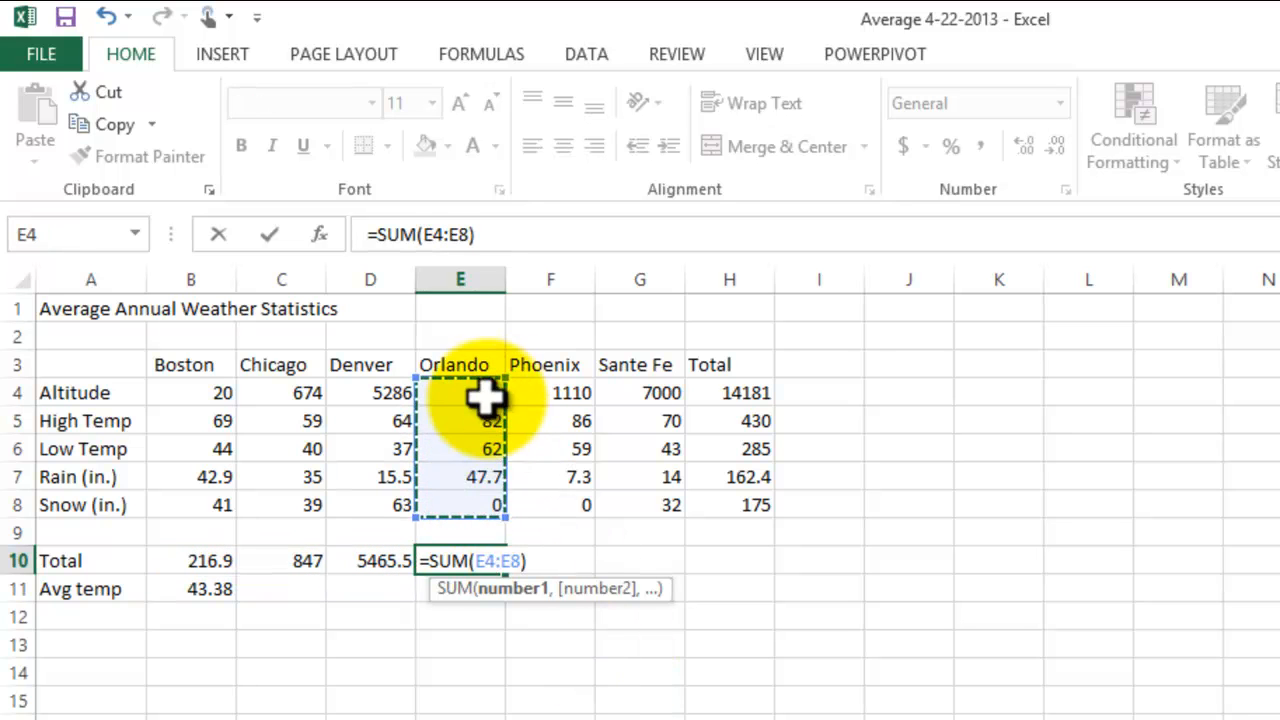
key(Return)
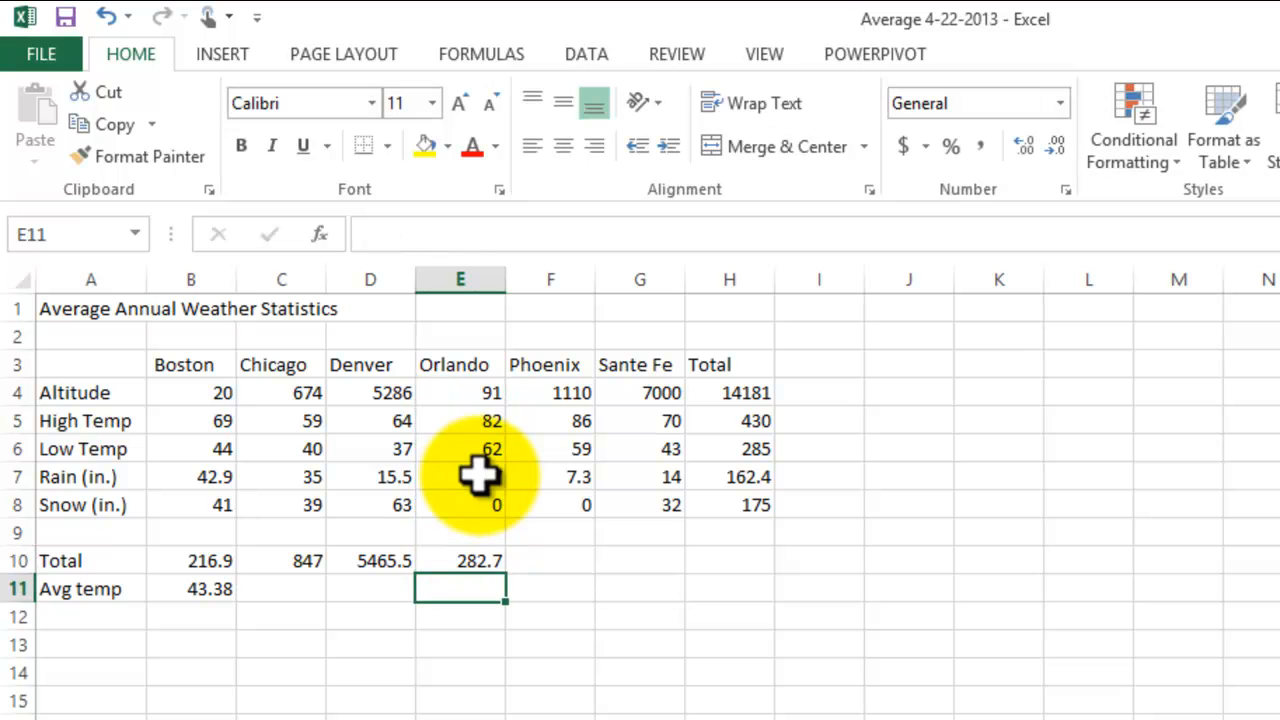
Step: Total the Phoenix column in F10 with the SUM function over the range F4:F8
click(537, 560)
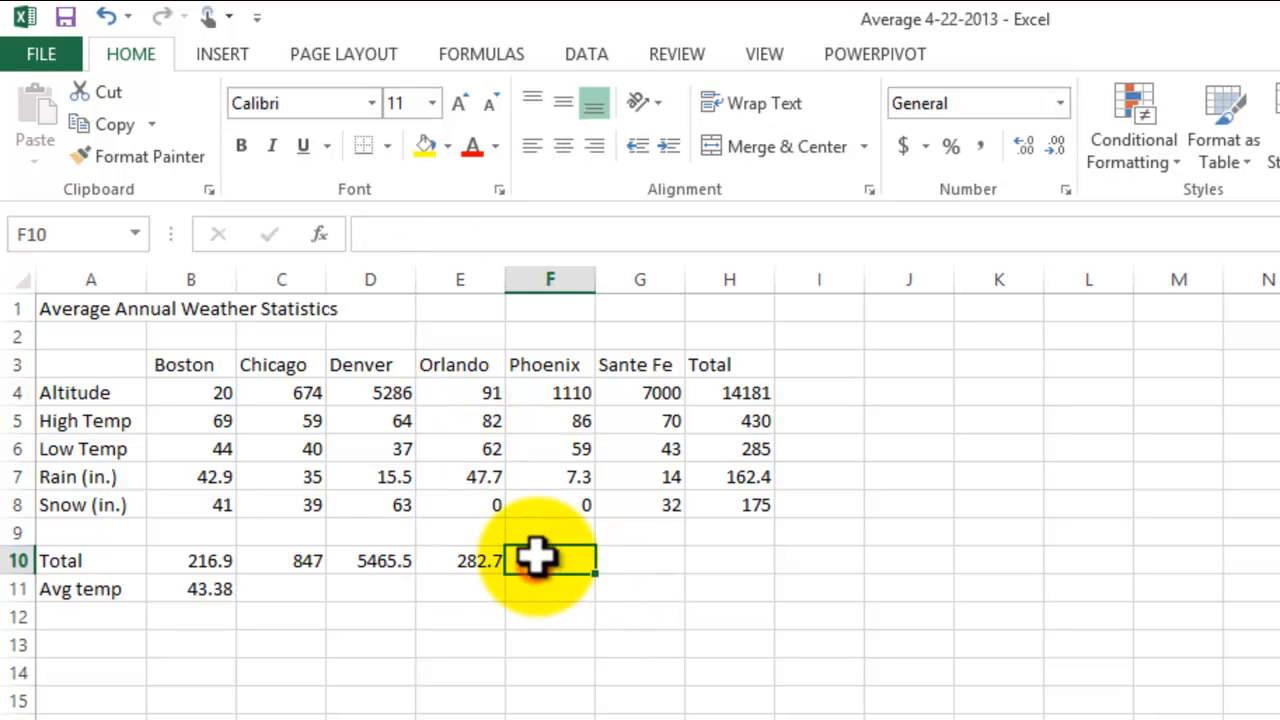
text(=sum()
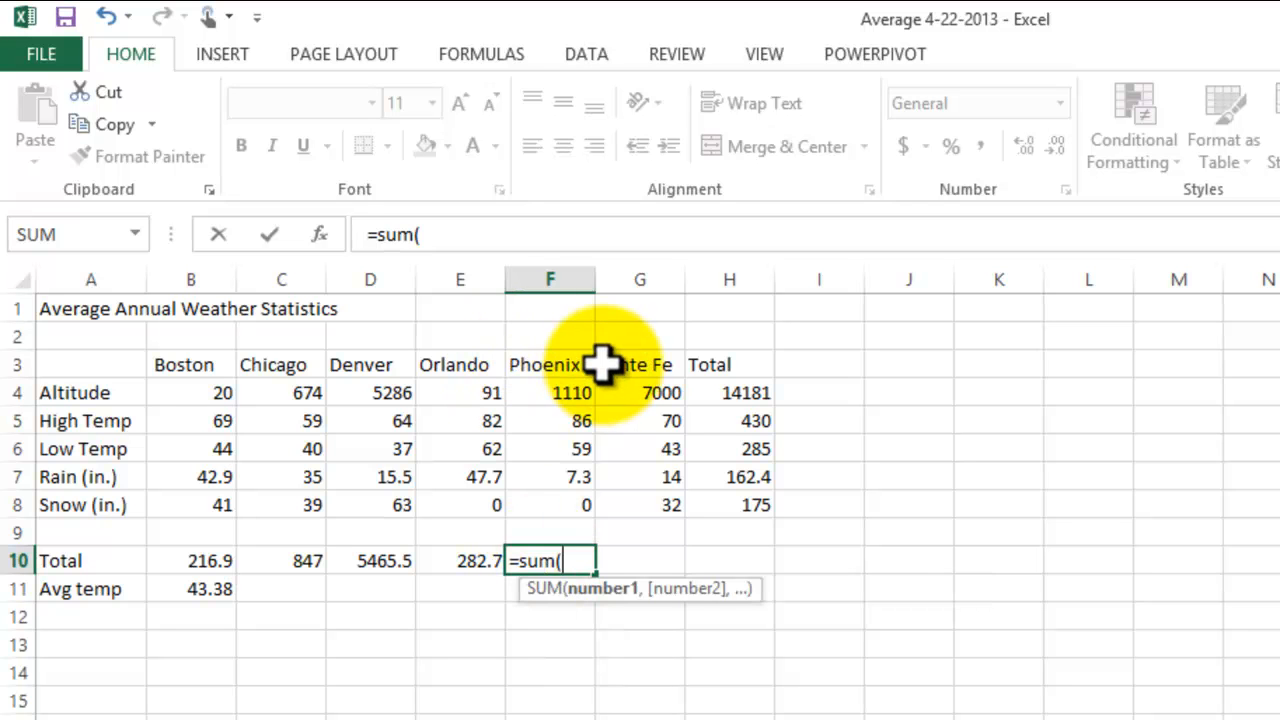
drag(580, 394, 583, 507)
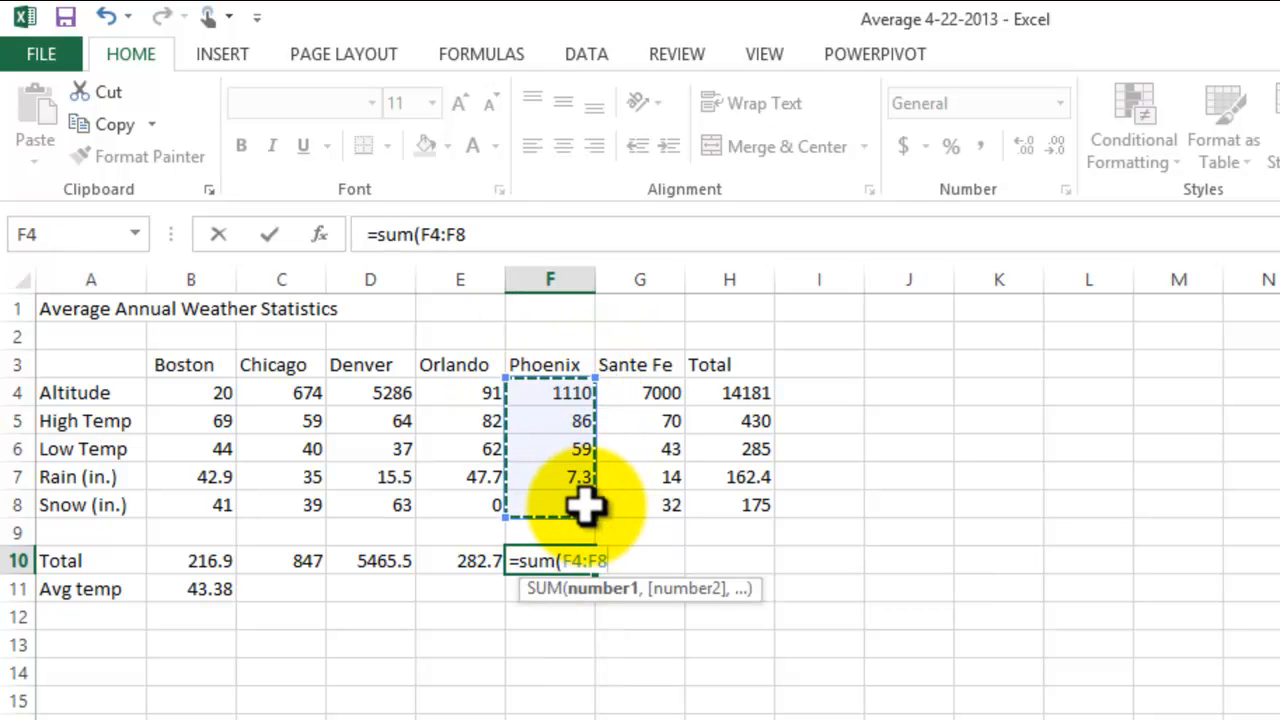
key(Return)
Step: Total the Sante Fe column in G10 with AutoSum, replacing the suggested range with G4:G8
click(655, 561)
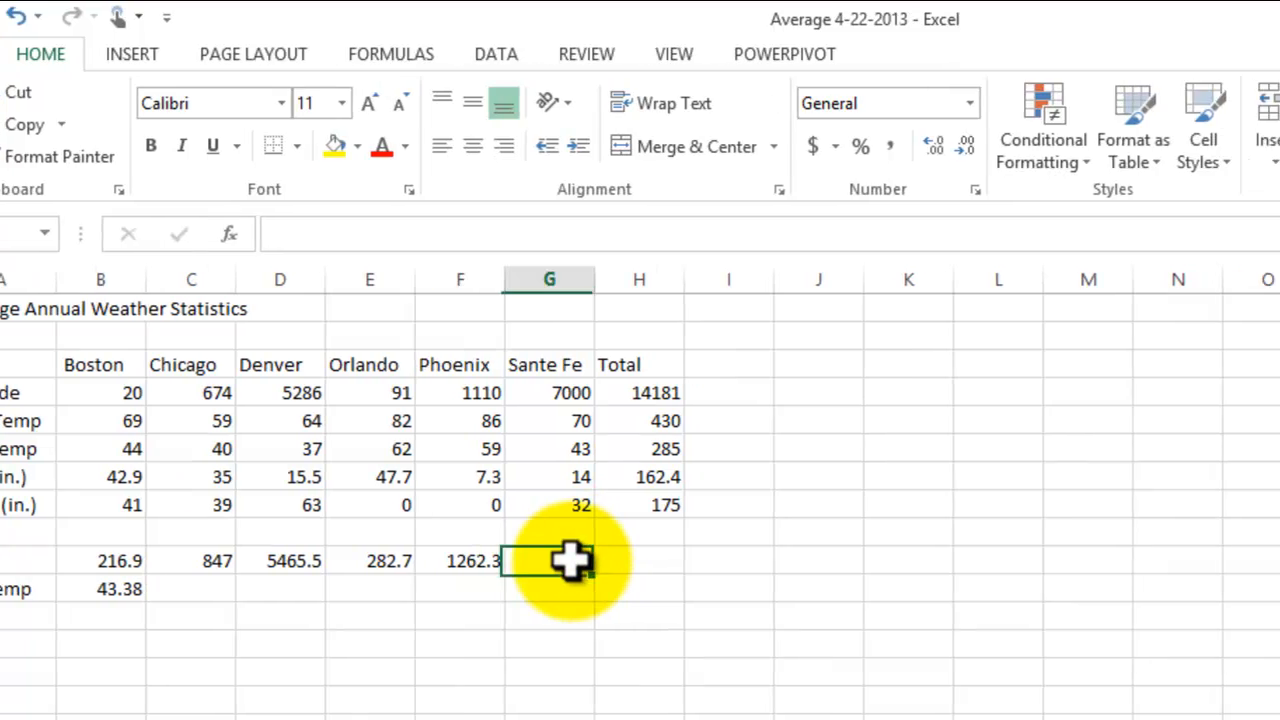
click(925, 92)
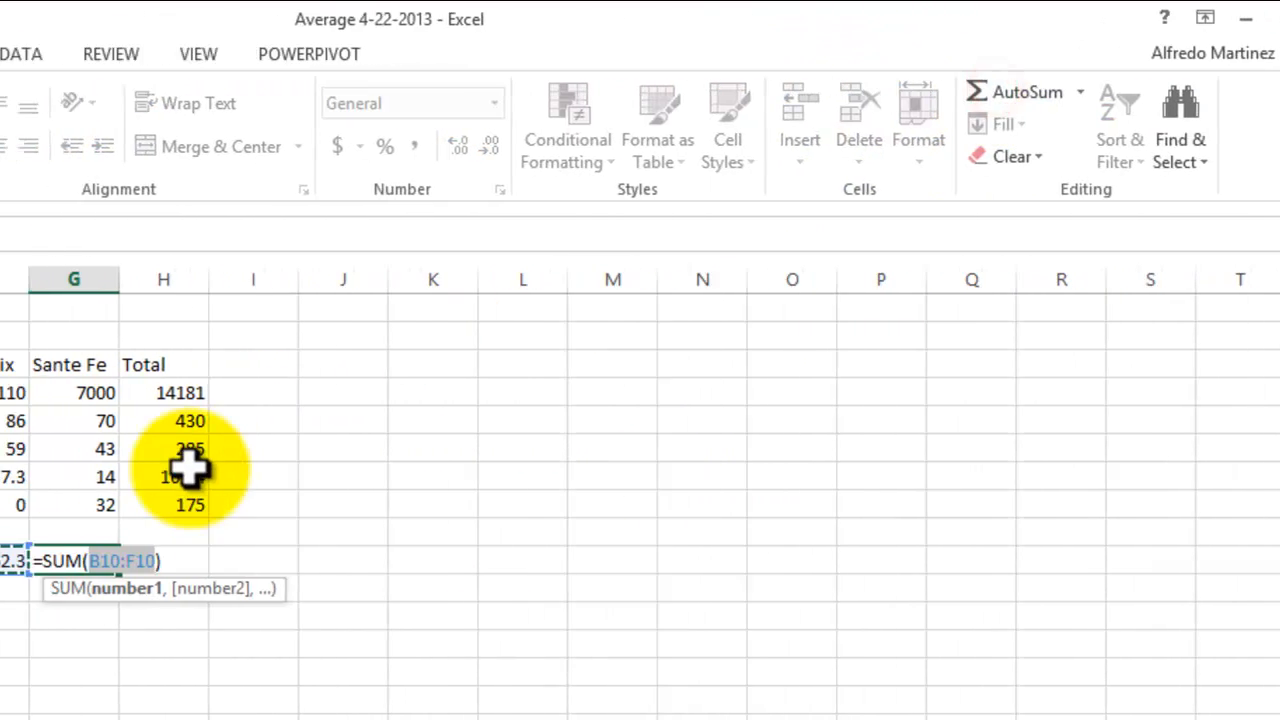
drag(656, 397, 663, 506)
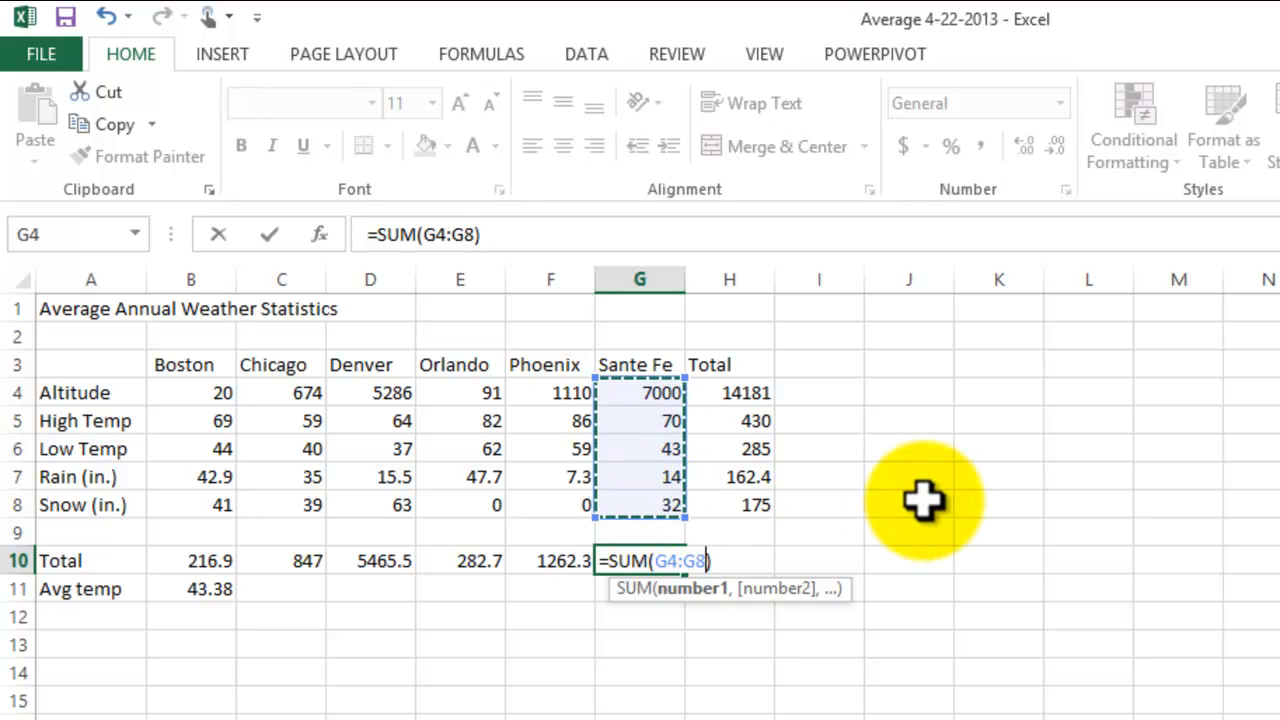
key(Return)
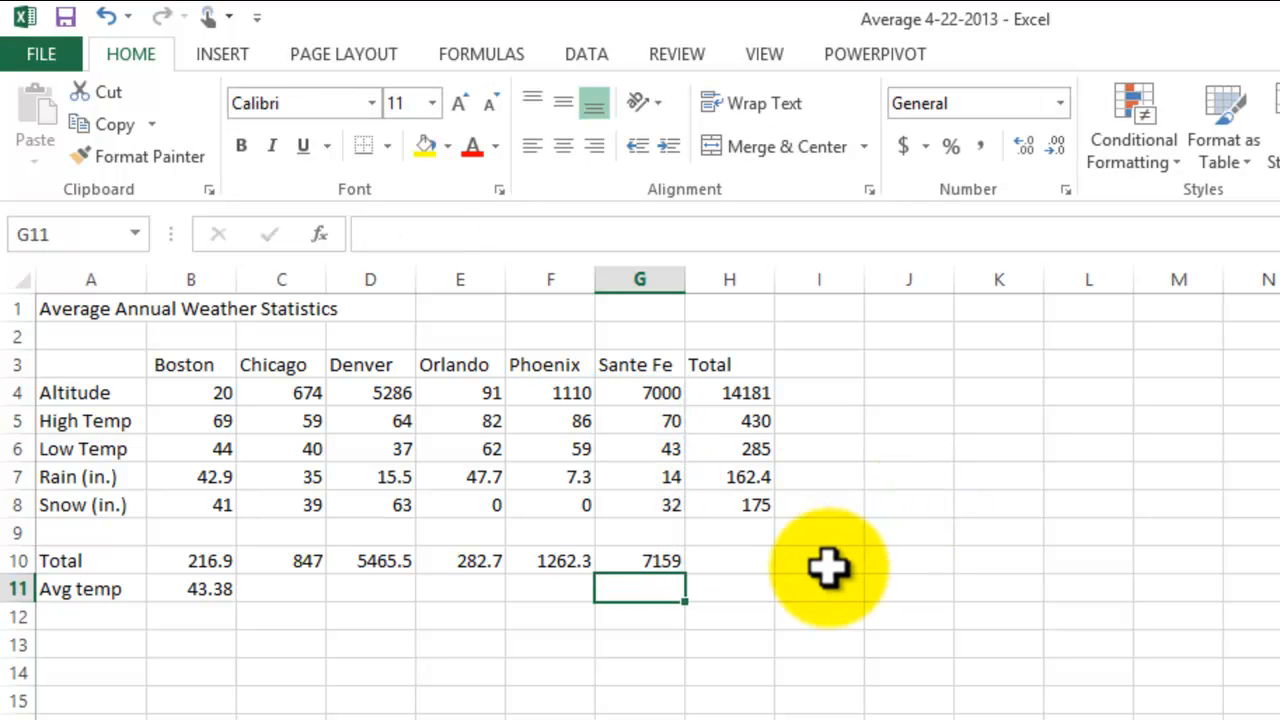
click(918, 676)
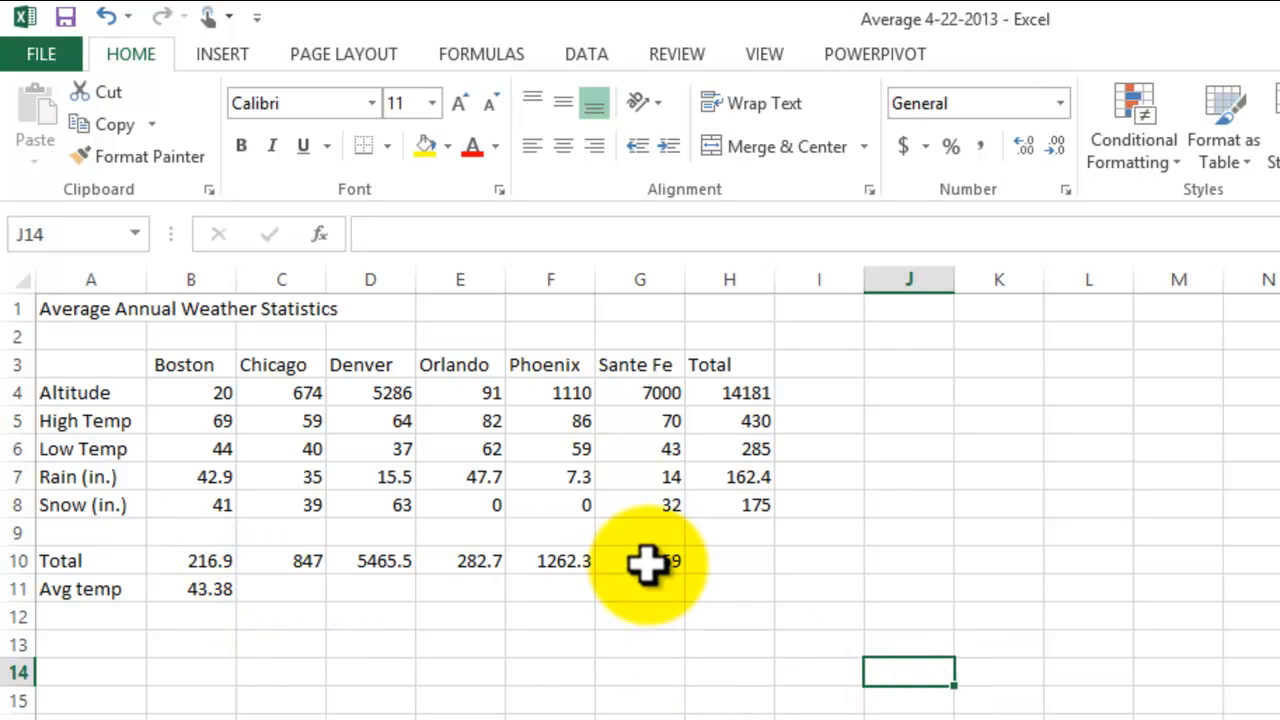
Step: Review the Avg temp row in row 11, including the existing Boston formula in B11
click(114, 590)
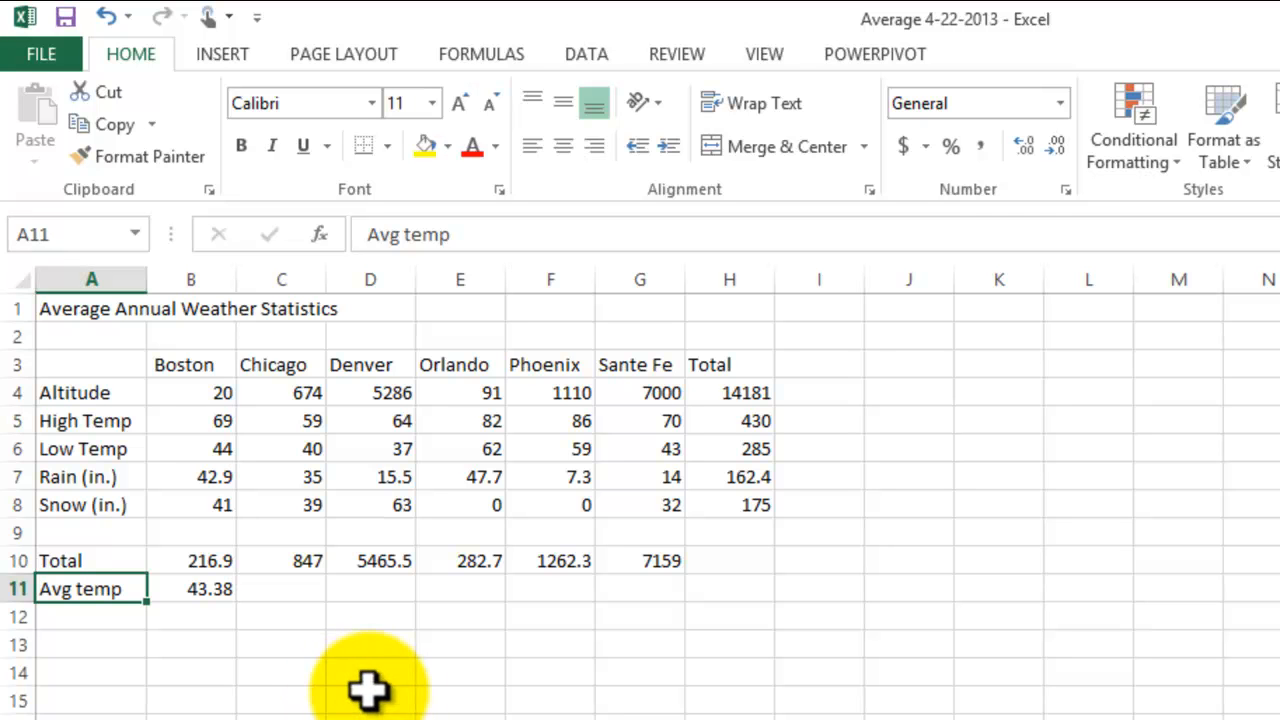
click(188, 590)
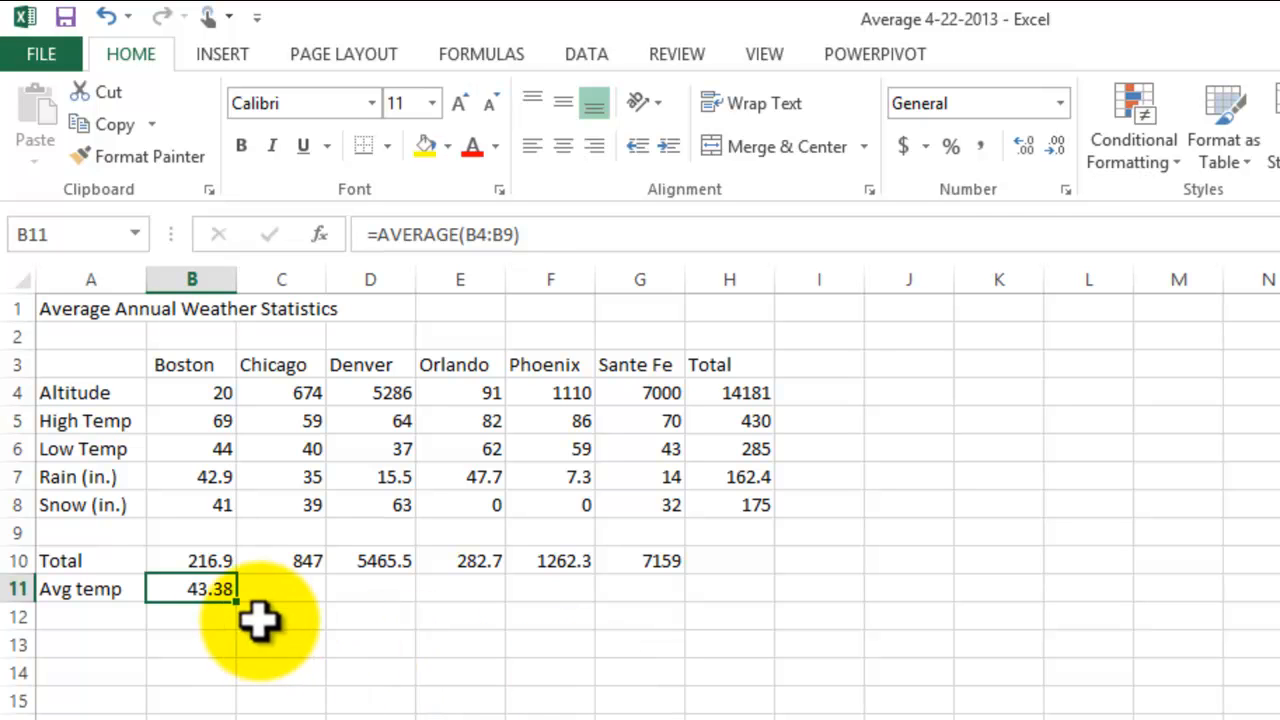
click(310, 590)
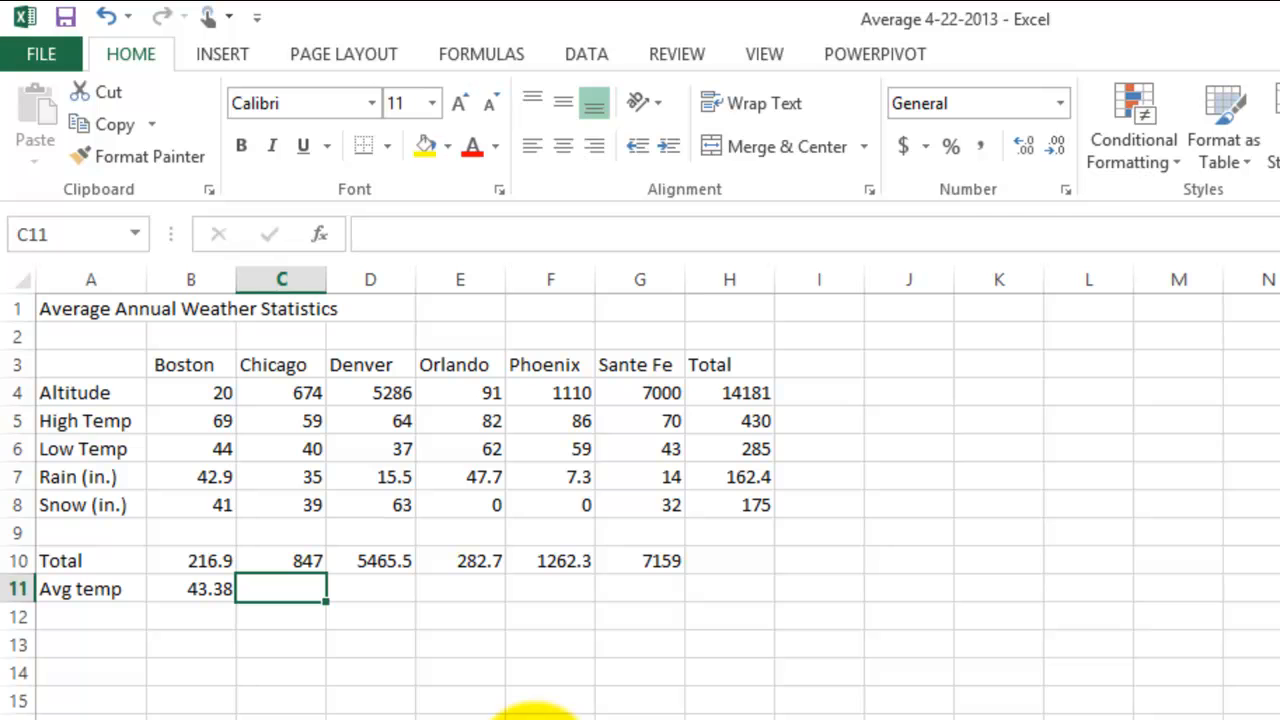
Step: Enter the word Average in the empty cell K4, outside the data table
click(985, 396)
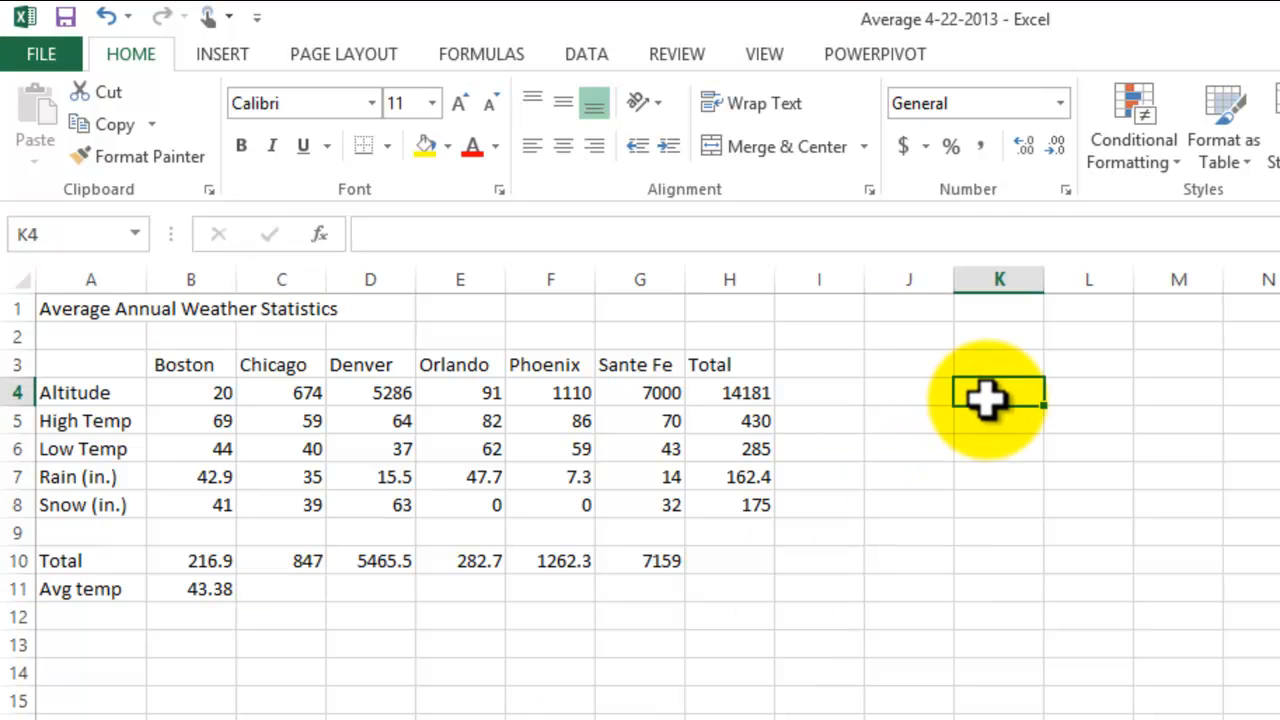
text(Average)
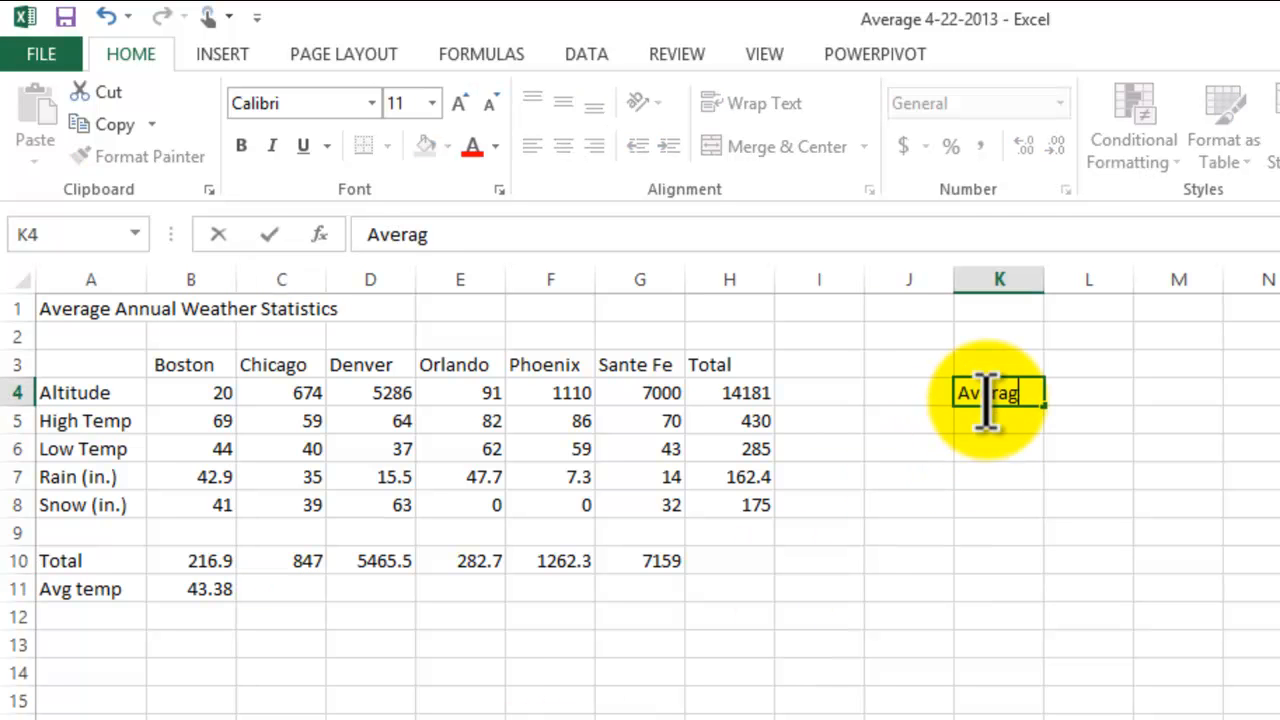
key(Return)
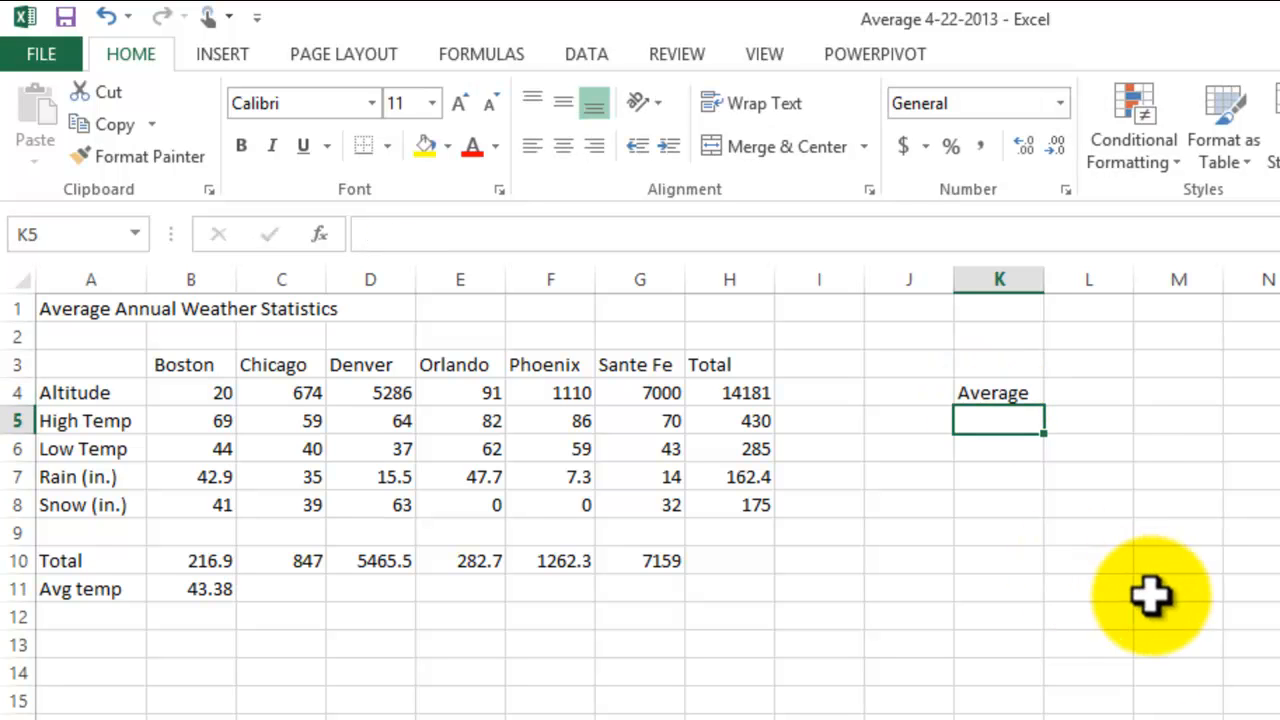
click(997, 394)
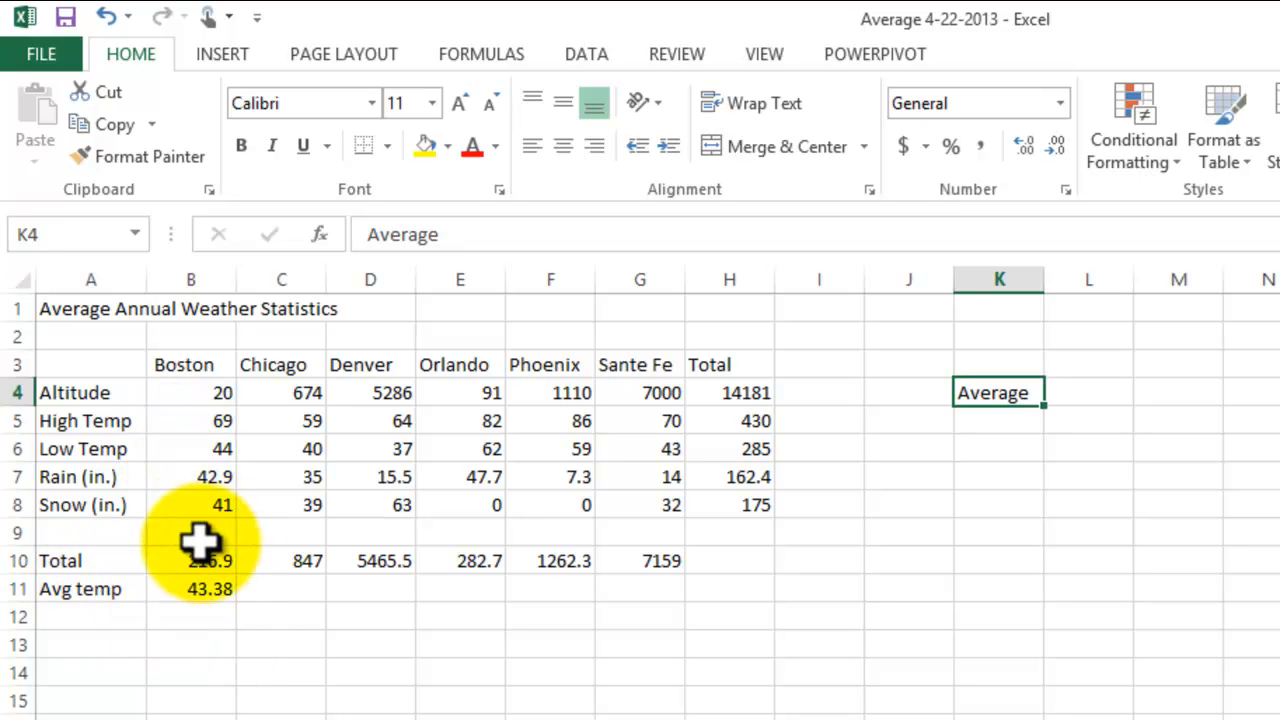
Step: Edit the Boston average formula in B11 so it averages only the high and low temperatures, B5:B6
click(185, 589)
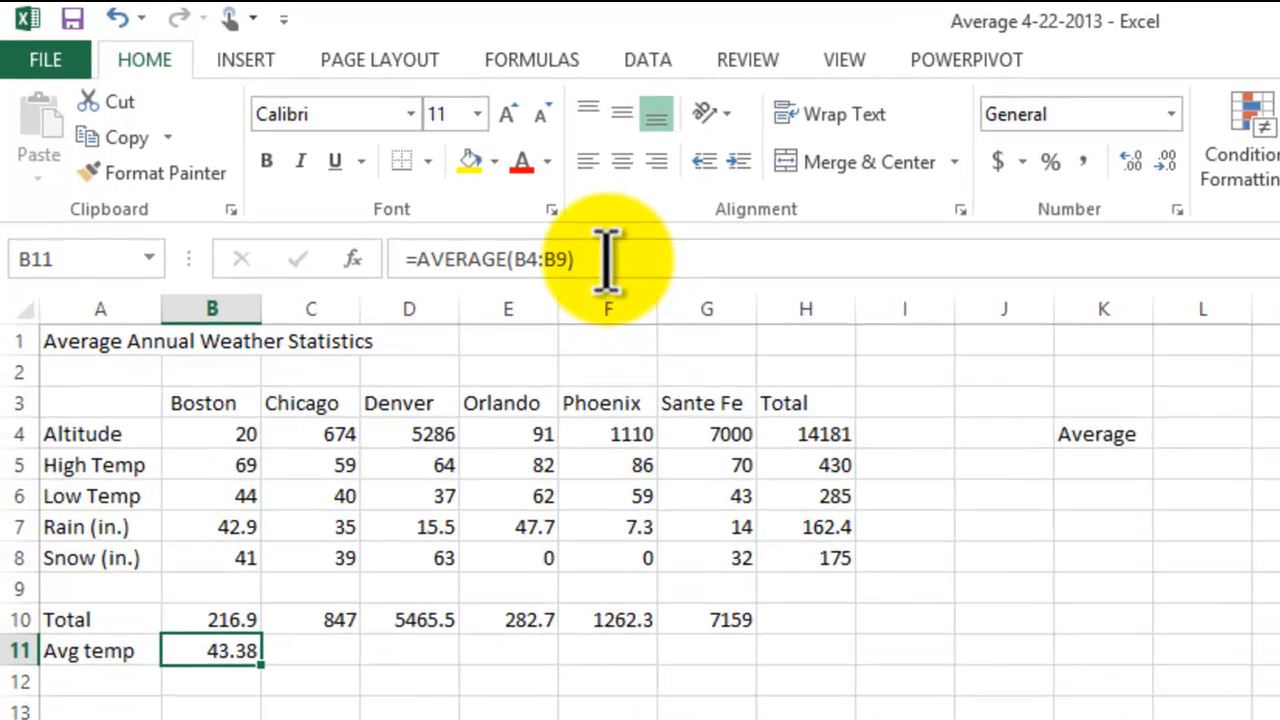
click(607, 259)
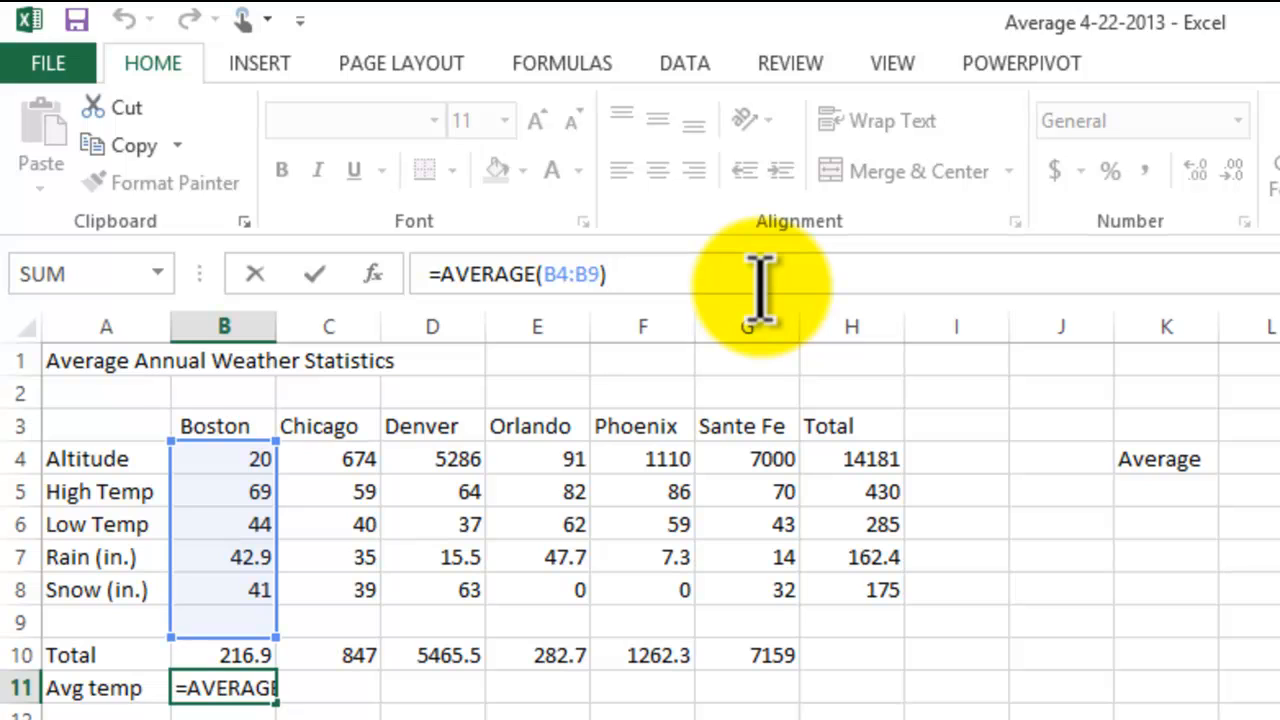
key(Left)
key(Left)
key(Left)
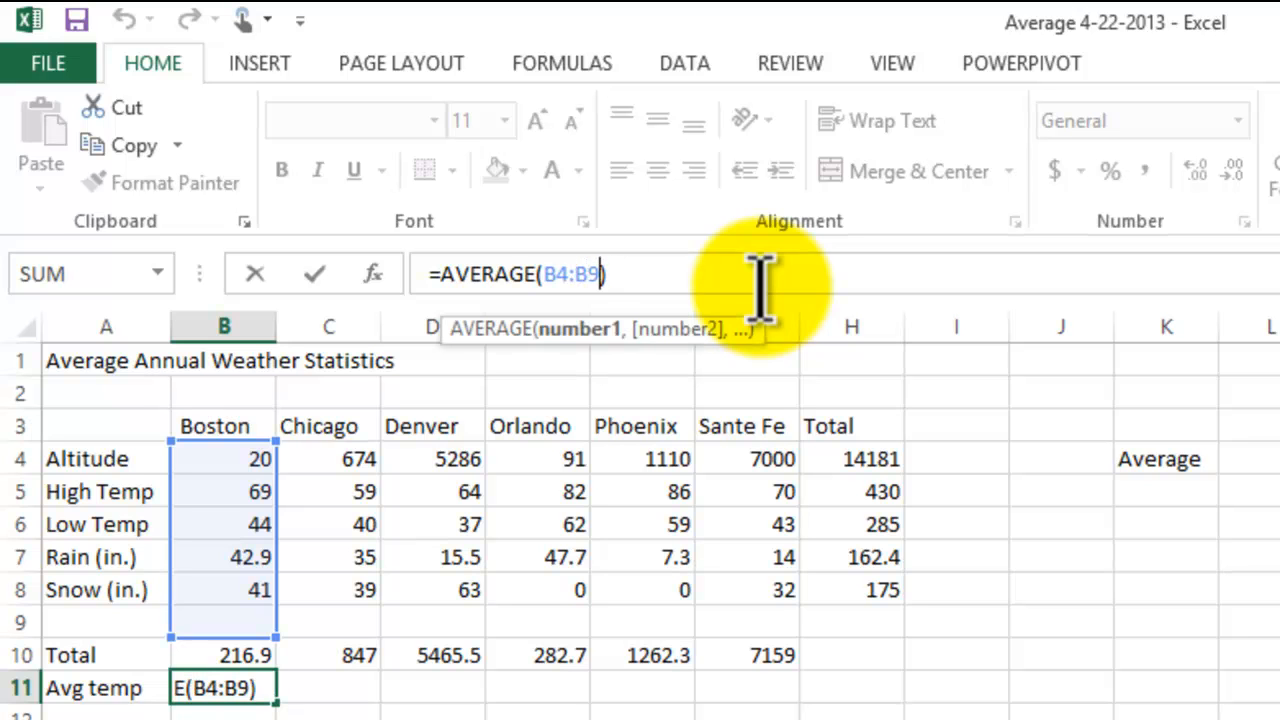
key(BackSpace)
key(BackSpace)
key(BackSpace)
key(BackSpace)
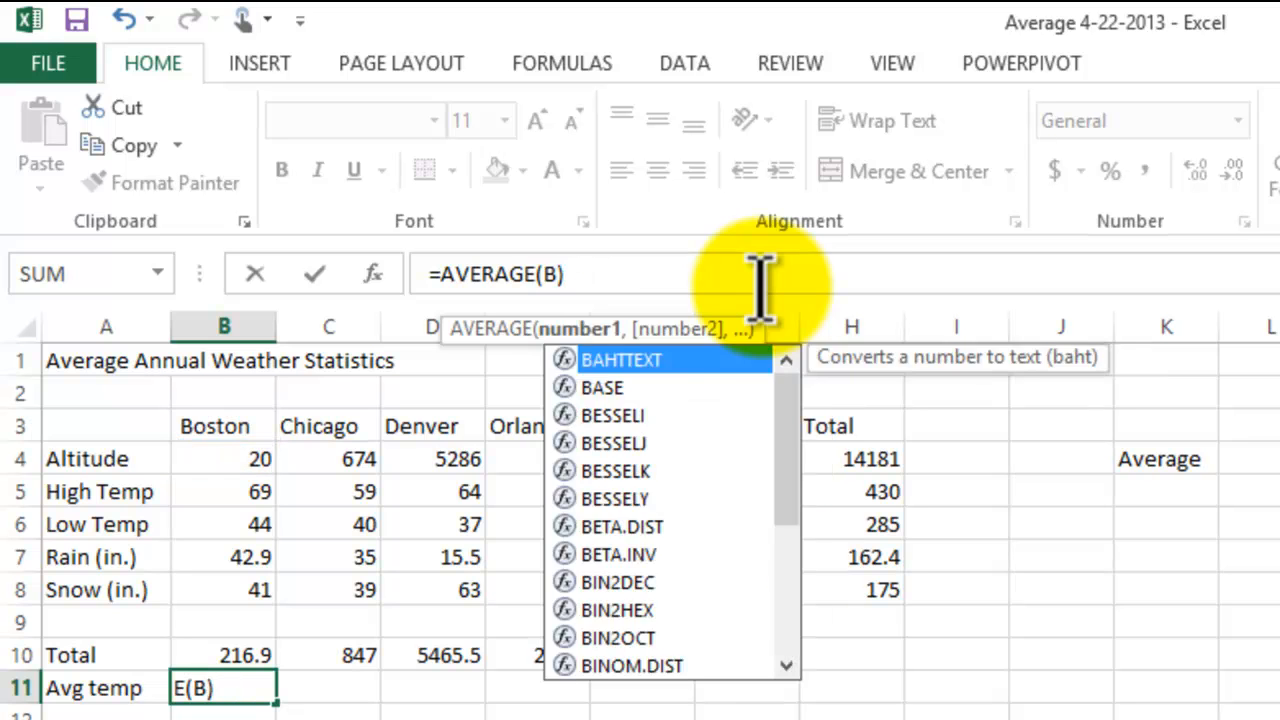
key(BackSpace)
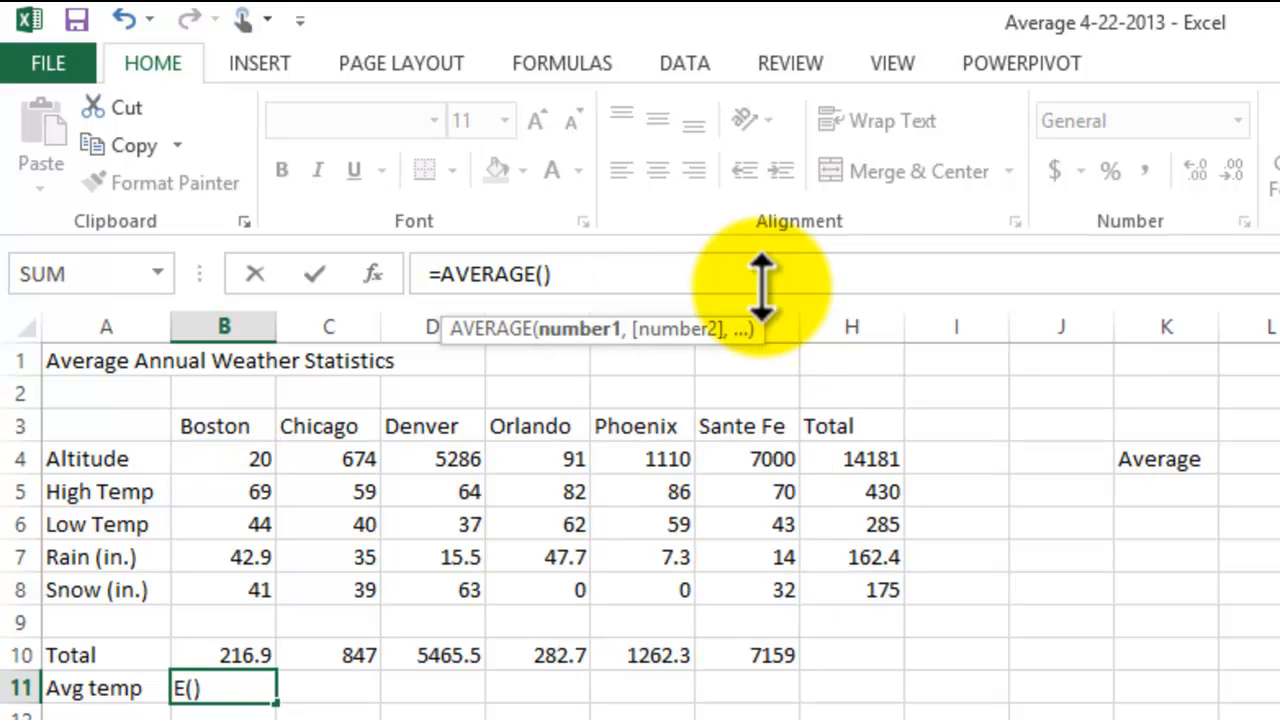
click(224, 507)
drag(224, 507, 220, 523)
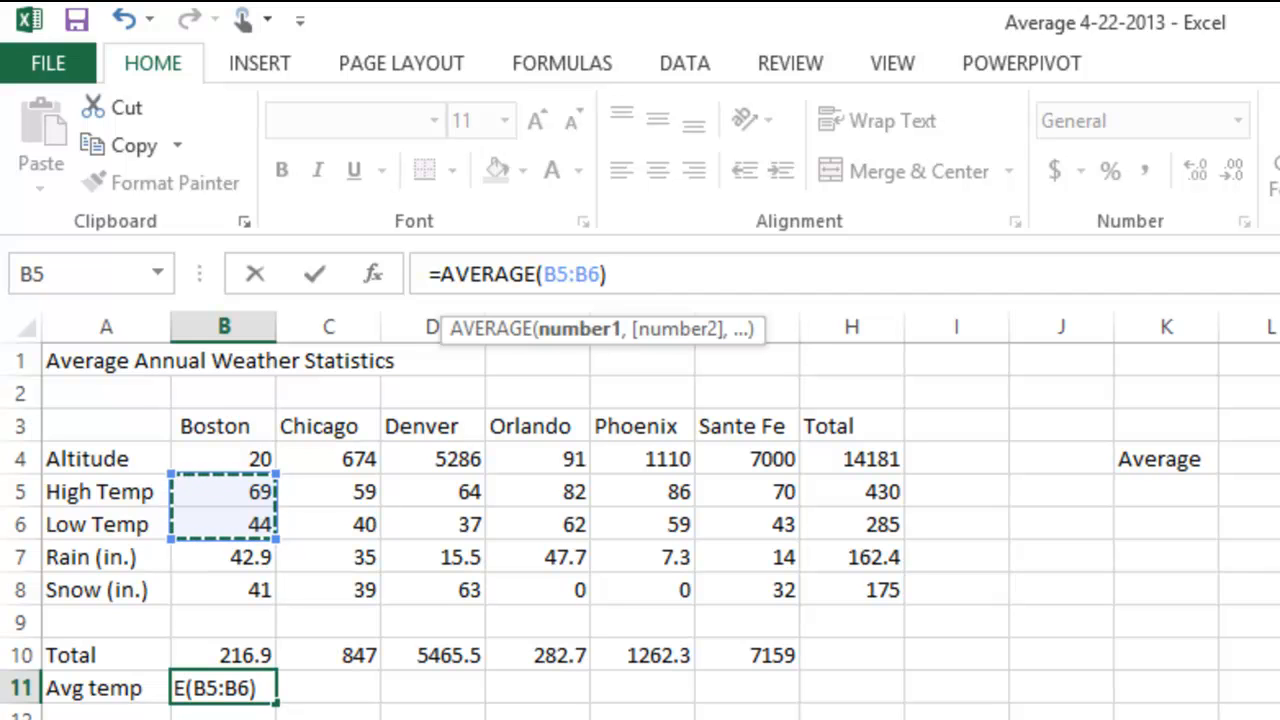
key(Return)
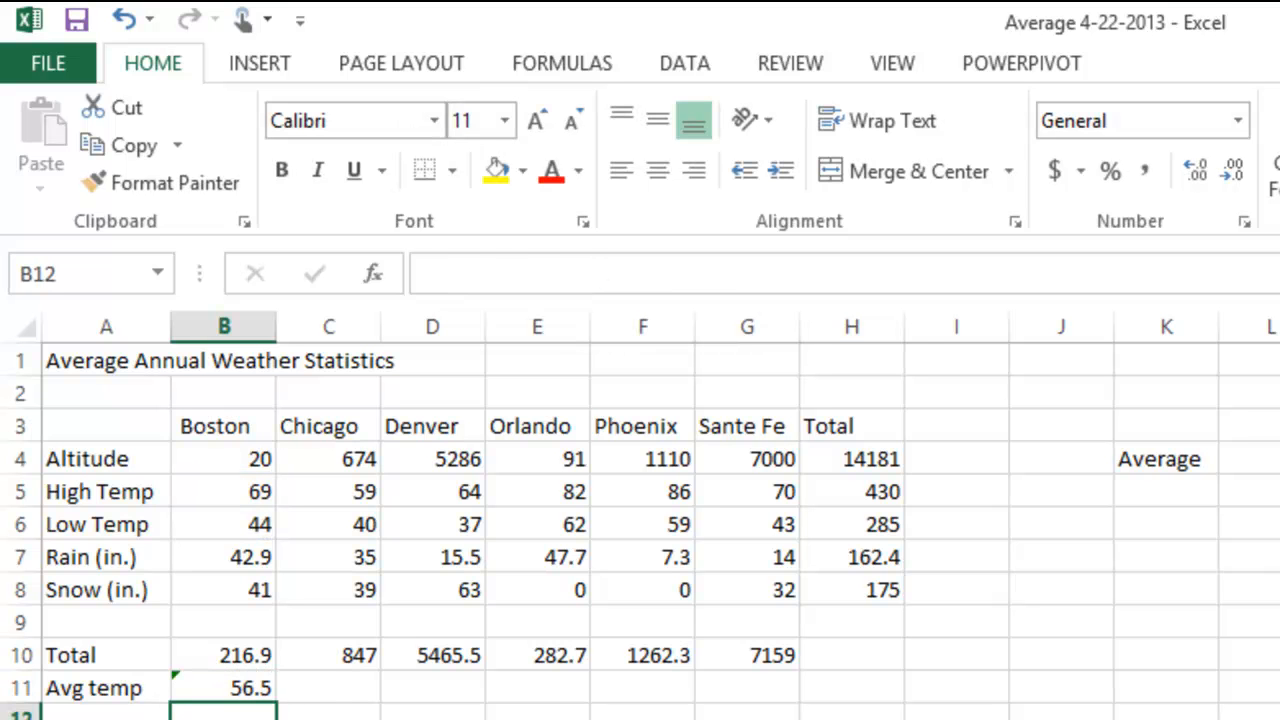
Step: Examine the error-checking options for the Boston average in B11 and the cell range its formula uses
click(258, 688)
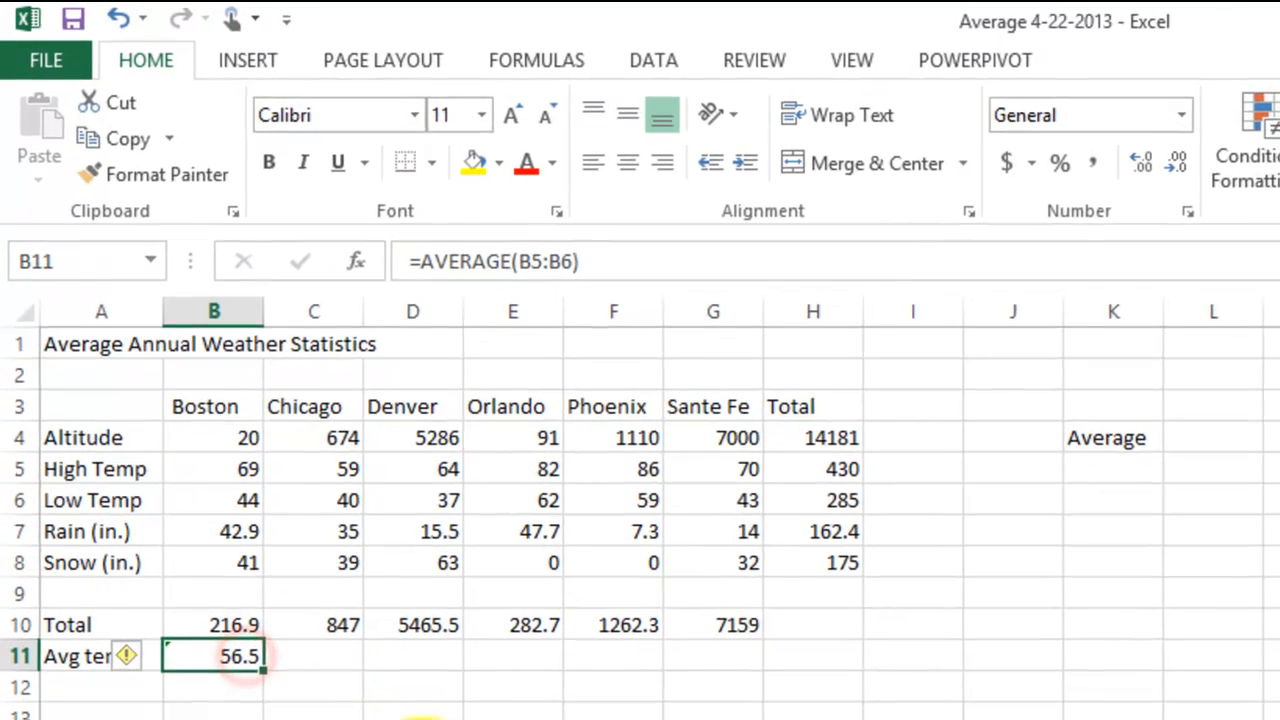
click(420, 716)
click(210, 652)
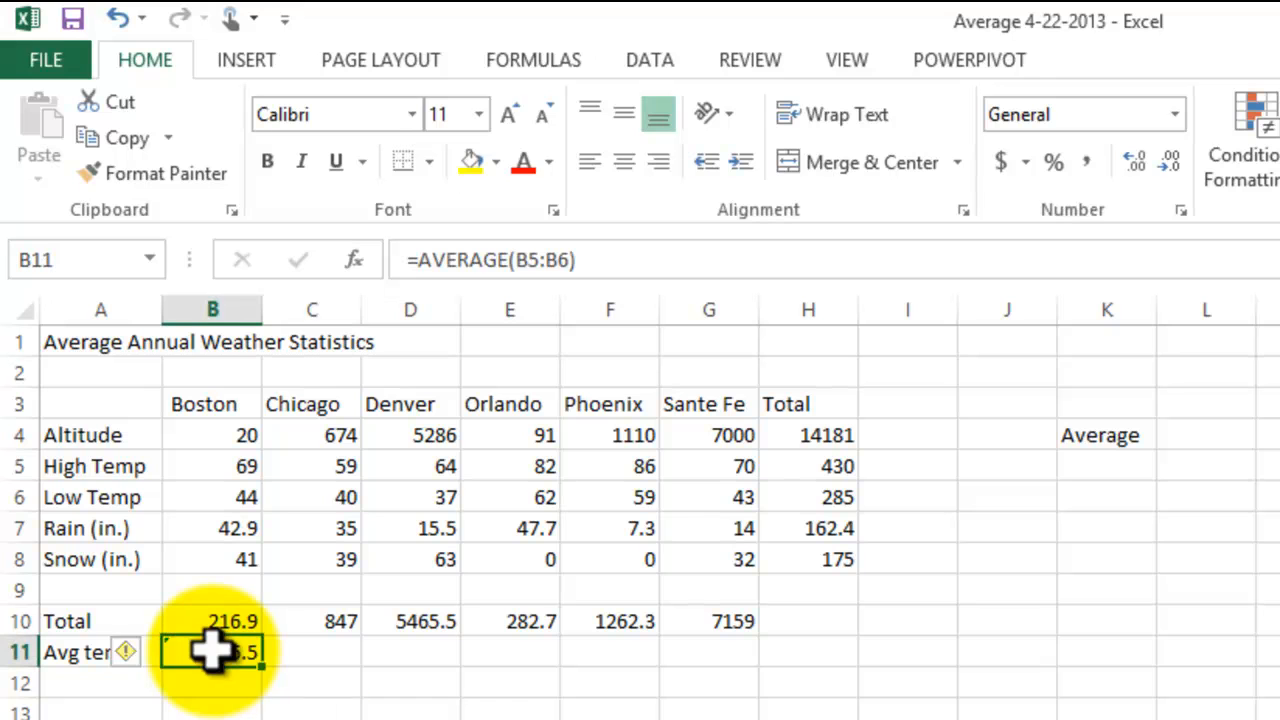
click(140, 662)
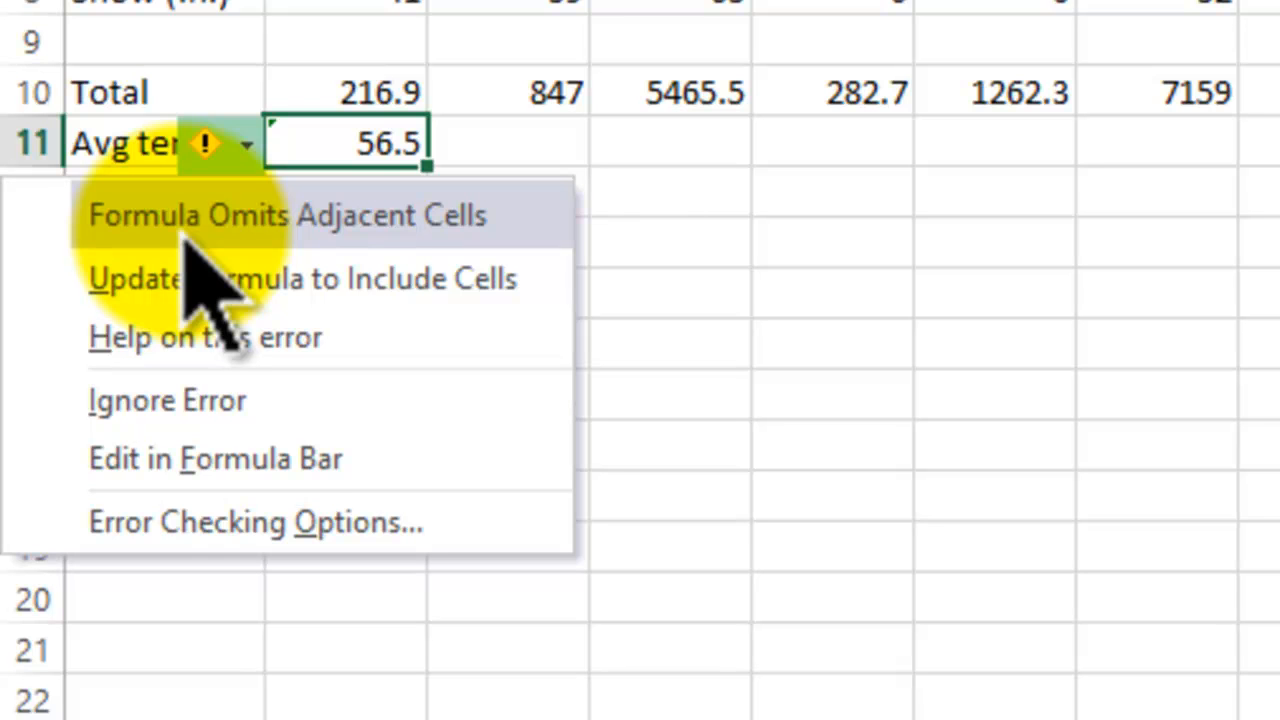
double_click(337, 135)
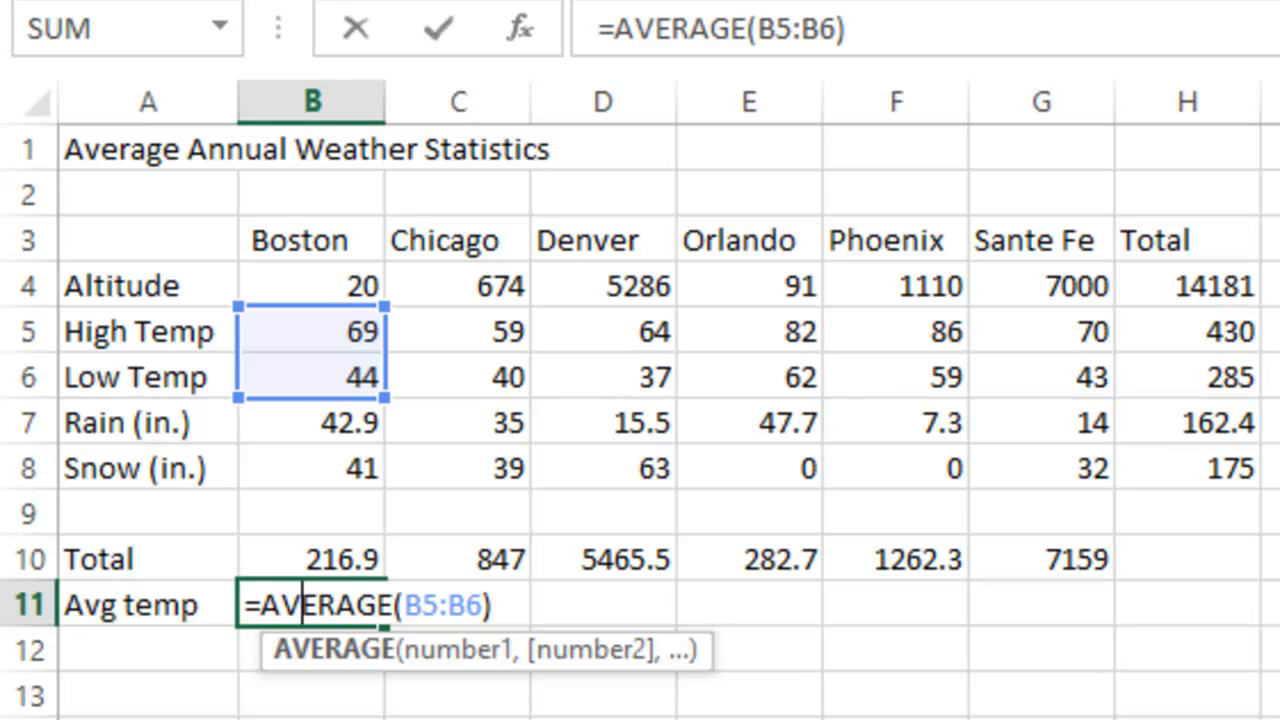
key(Return)
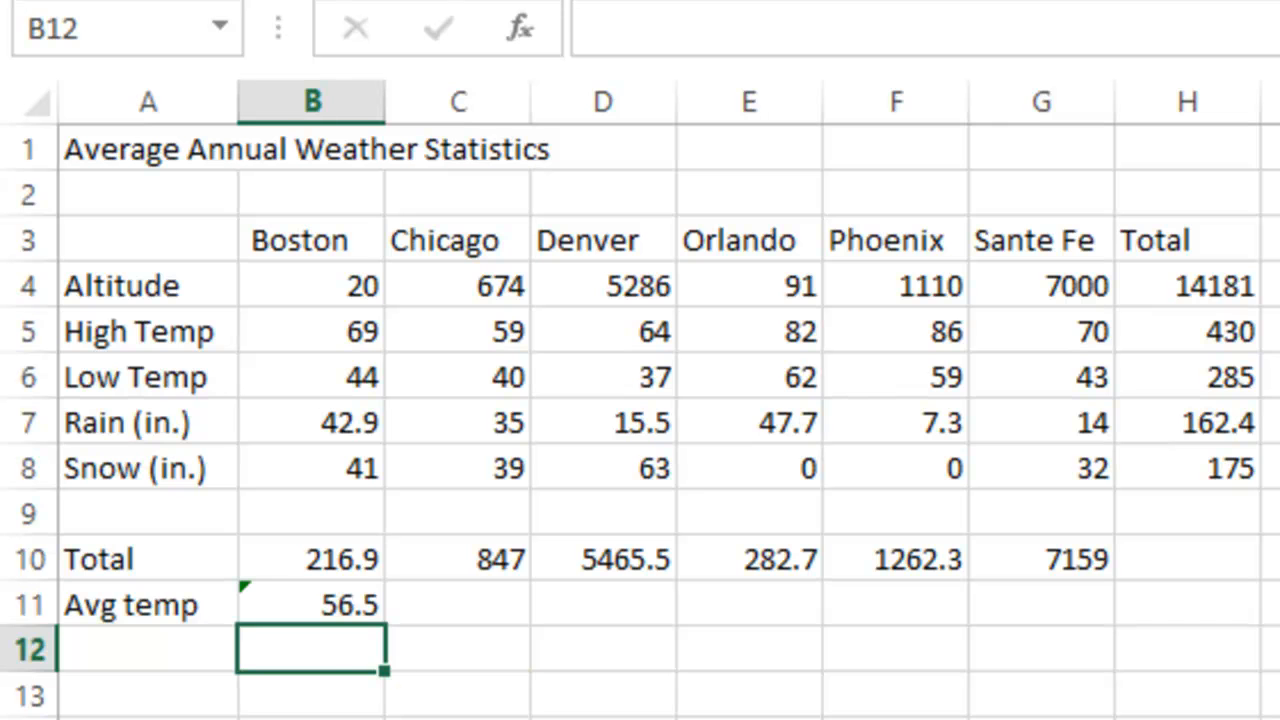
Step: Ignore the omitted adjacent cells error flagged on the Boston average in B11
click(298, 605)
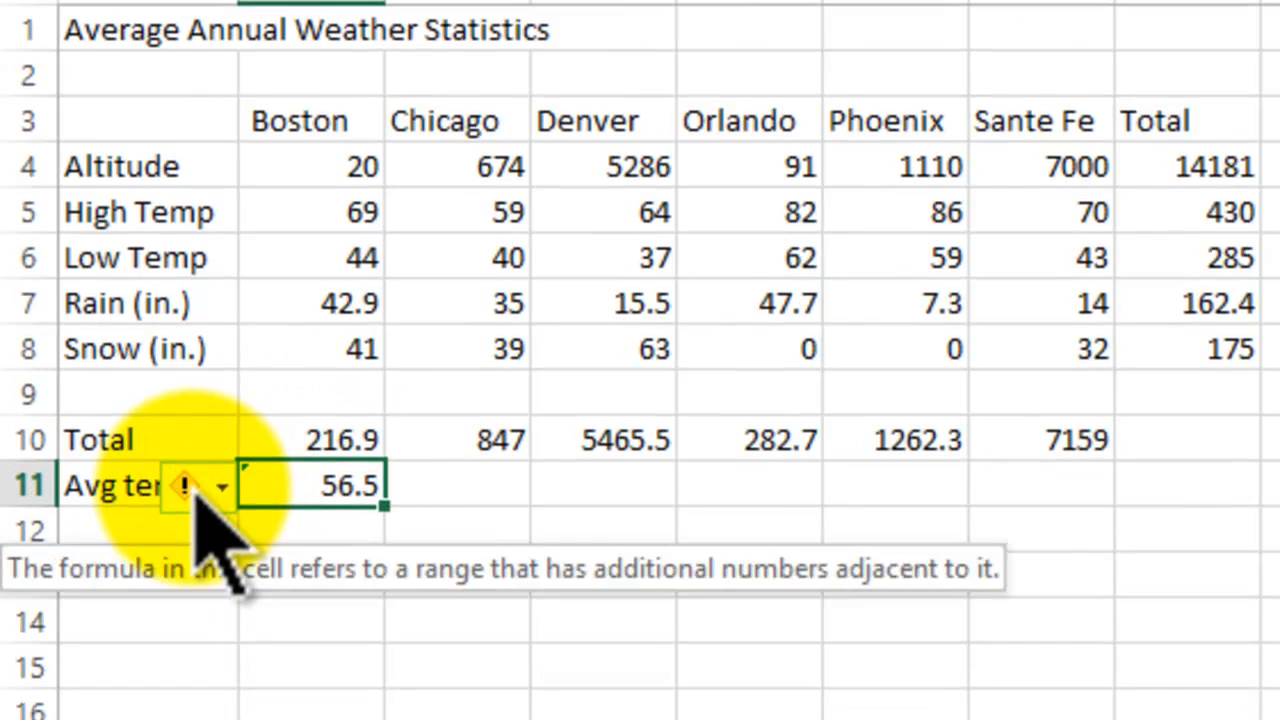
click(200, 607)
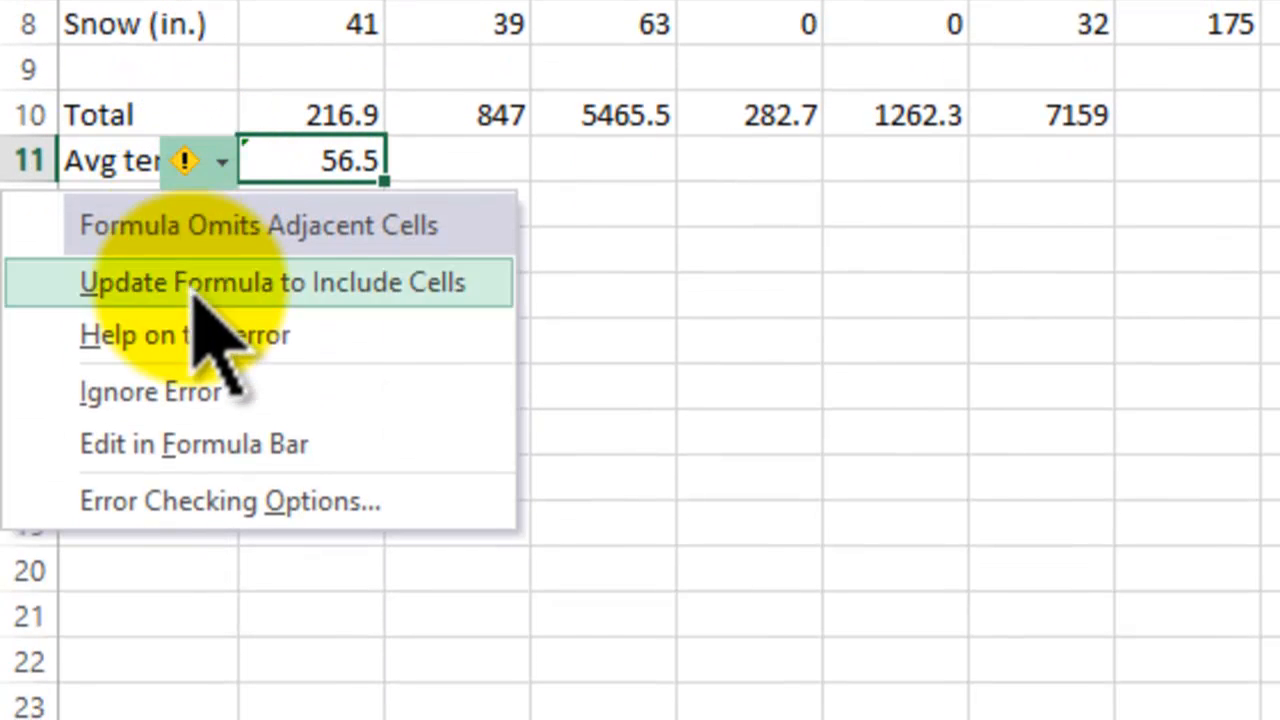
click(165, 390)
click(372, 390)
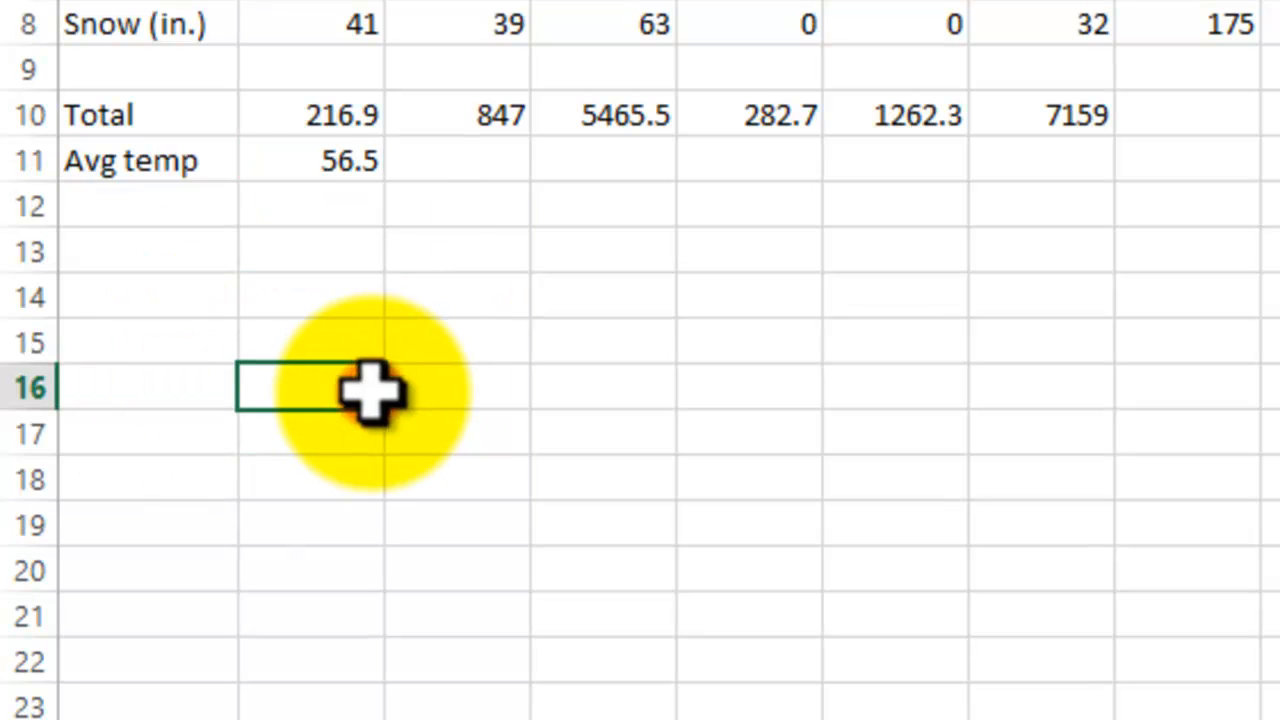
click(346, 168)
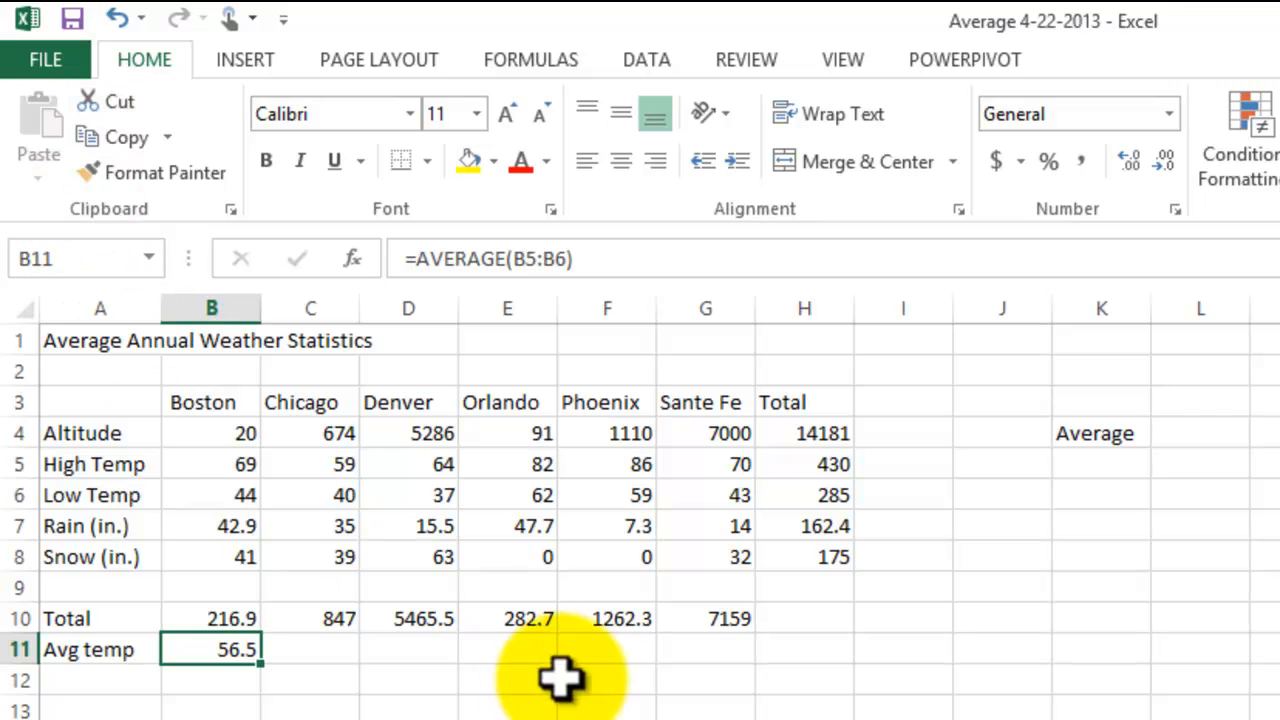
click(420, 714)
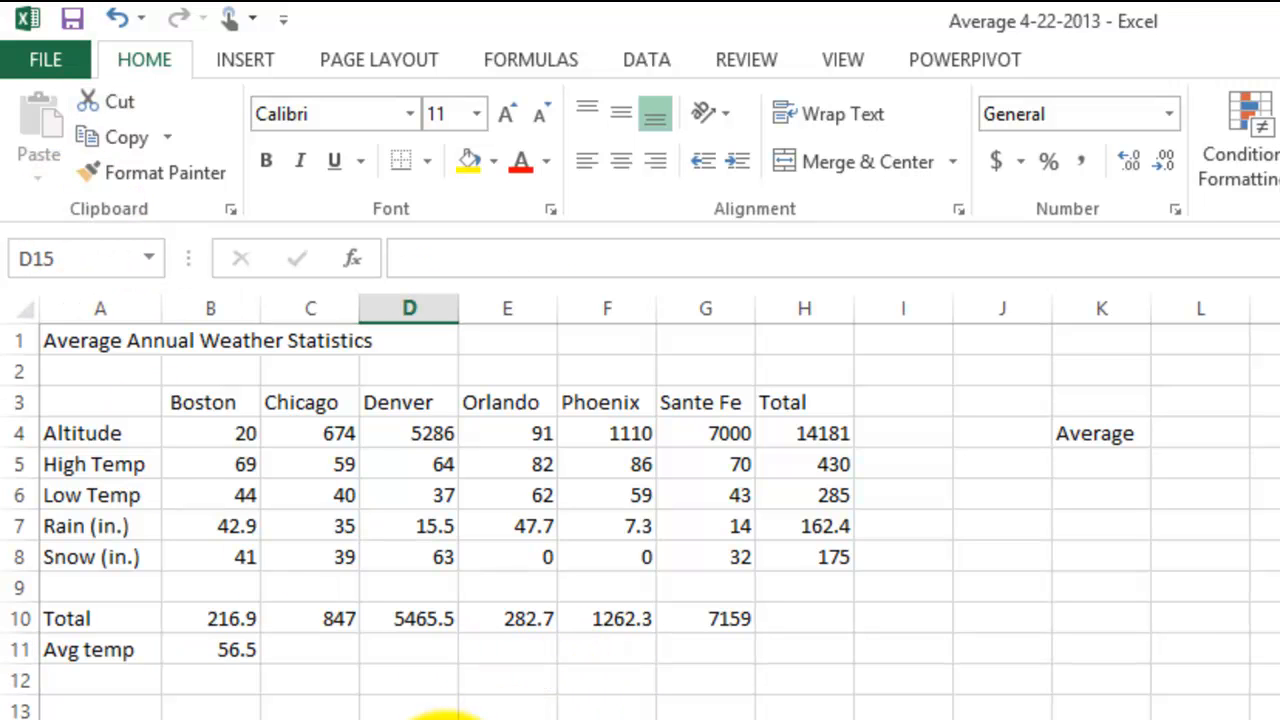
Step: Enter the formula =average(C5:C6) in C11 to average Chicago's high and low temperatures
click(301, 645)
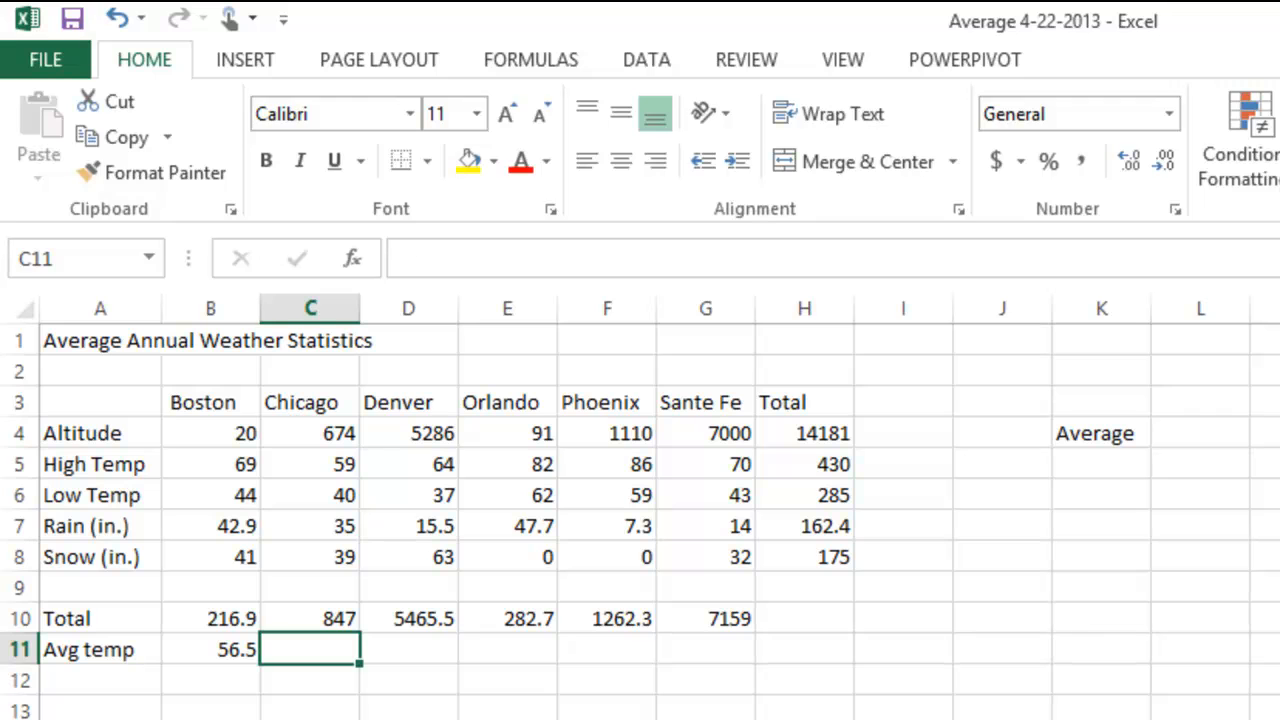
text(=average)
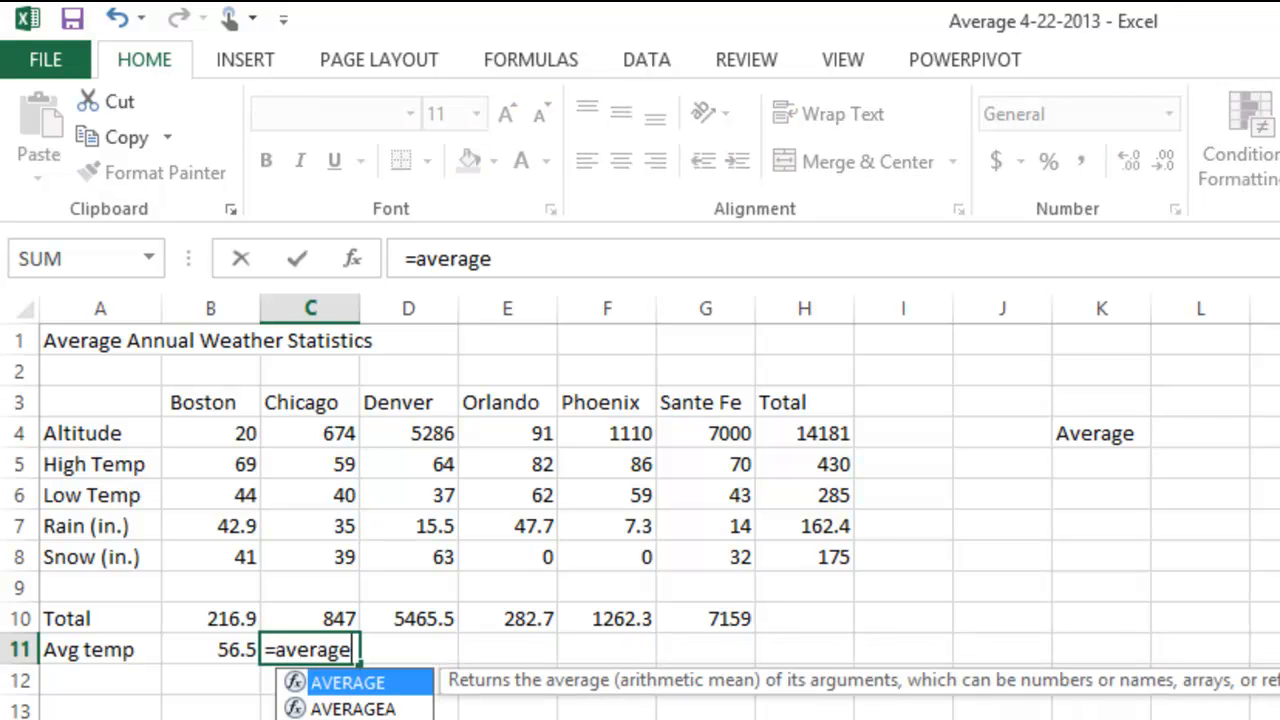
text(()
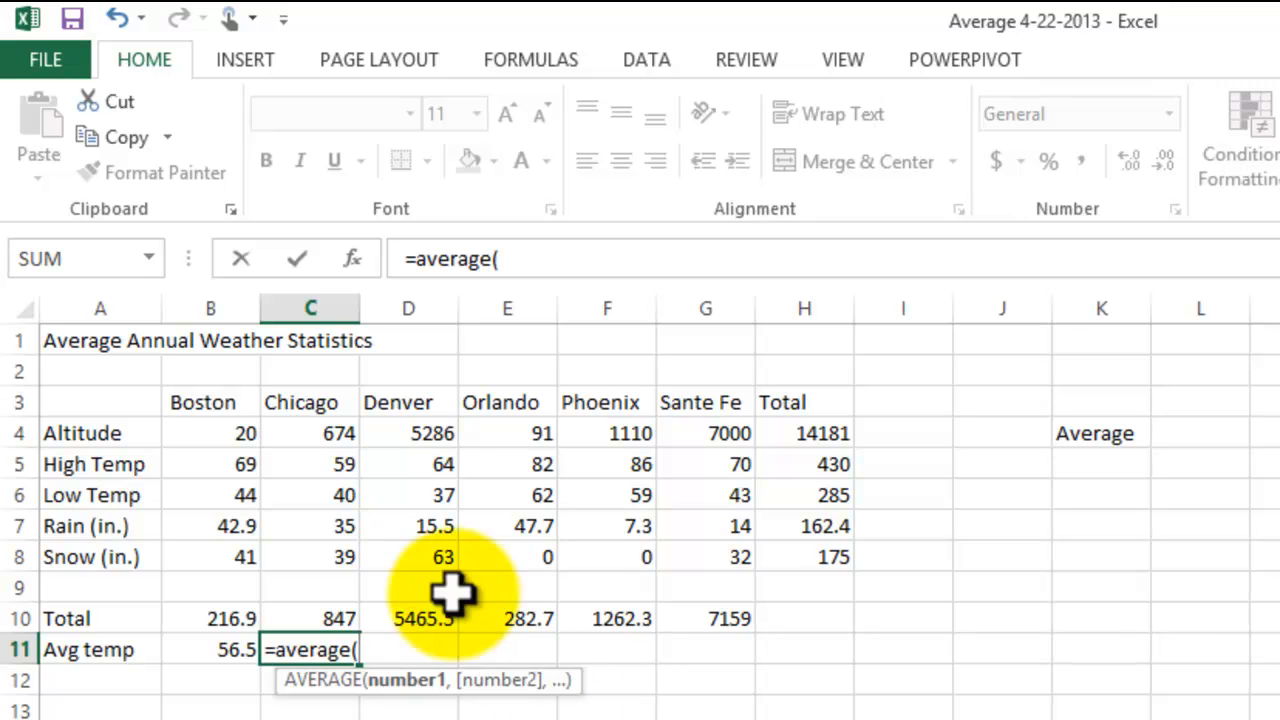
drag(315, 464, 315, 492)
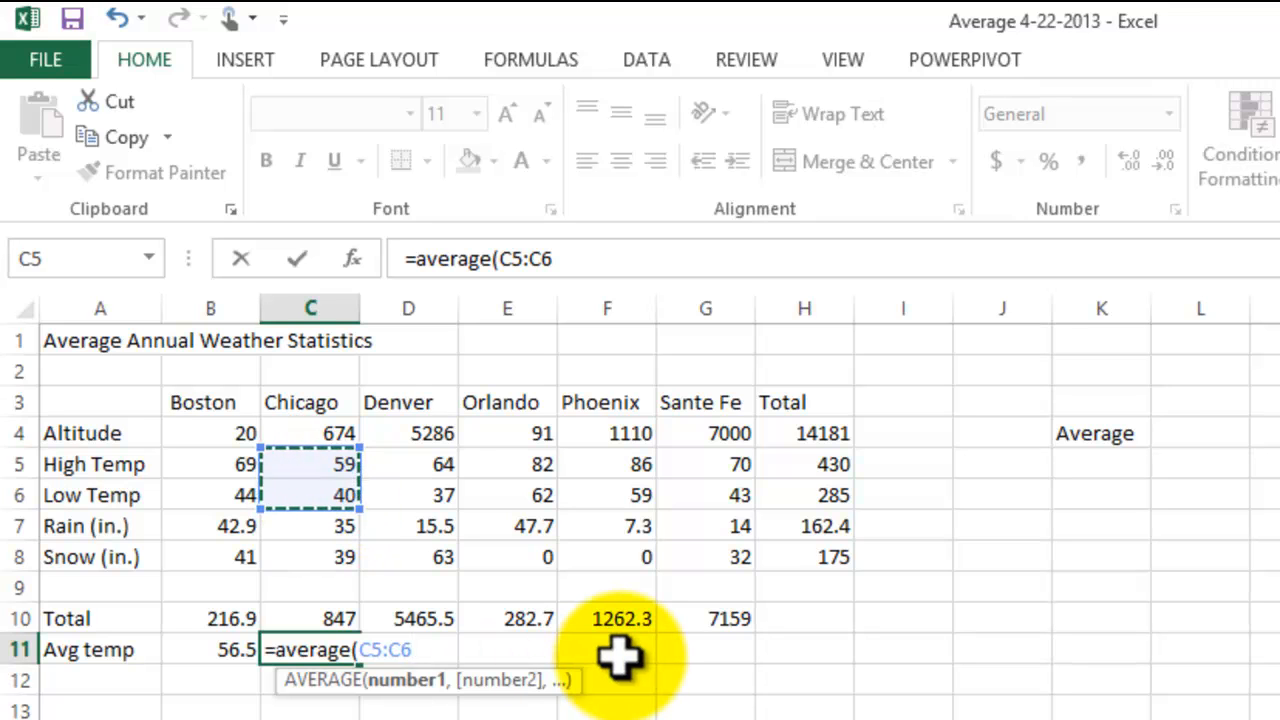
text())
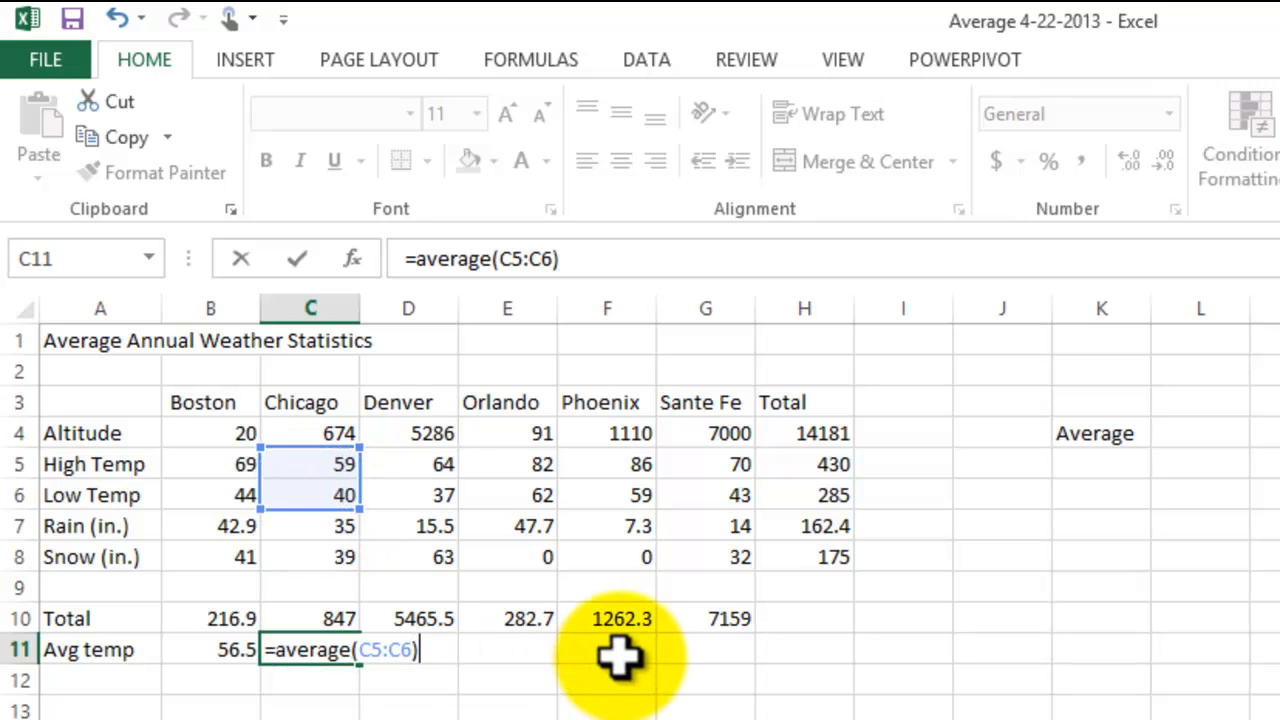
key(Return)
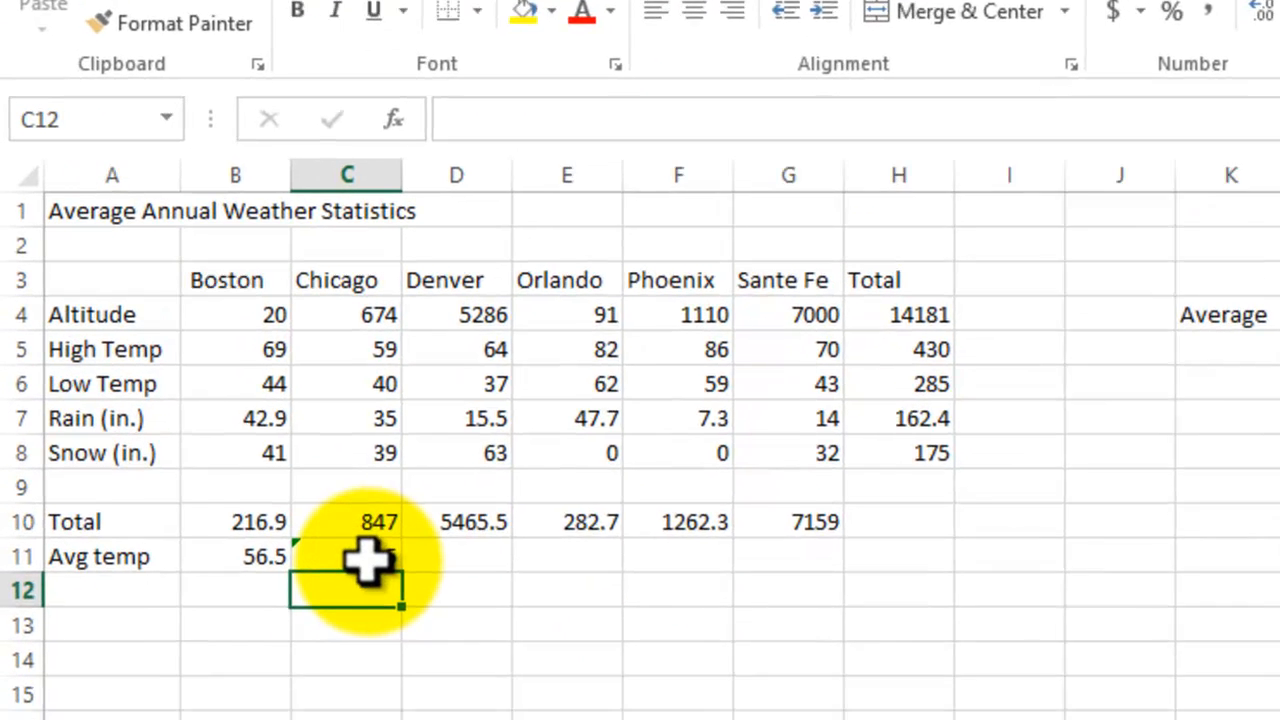
Step: Examine the error-checking options for the Chicago average in C11 without applying any of them
mouse_move(329, 654)
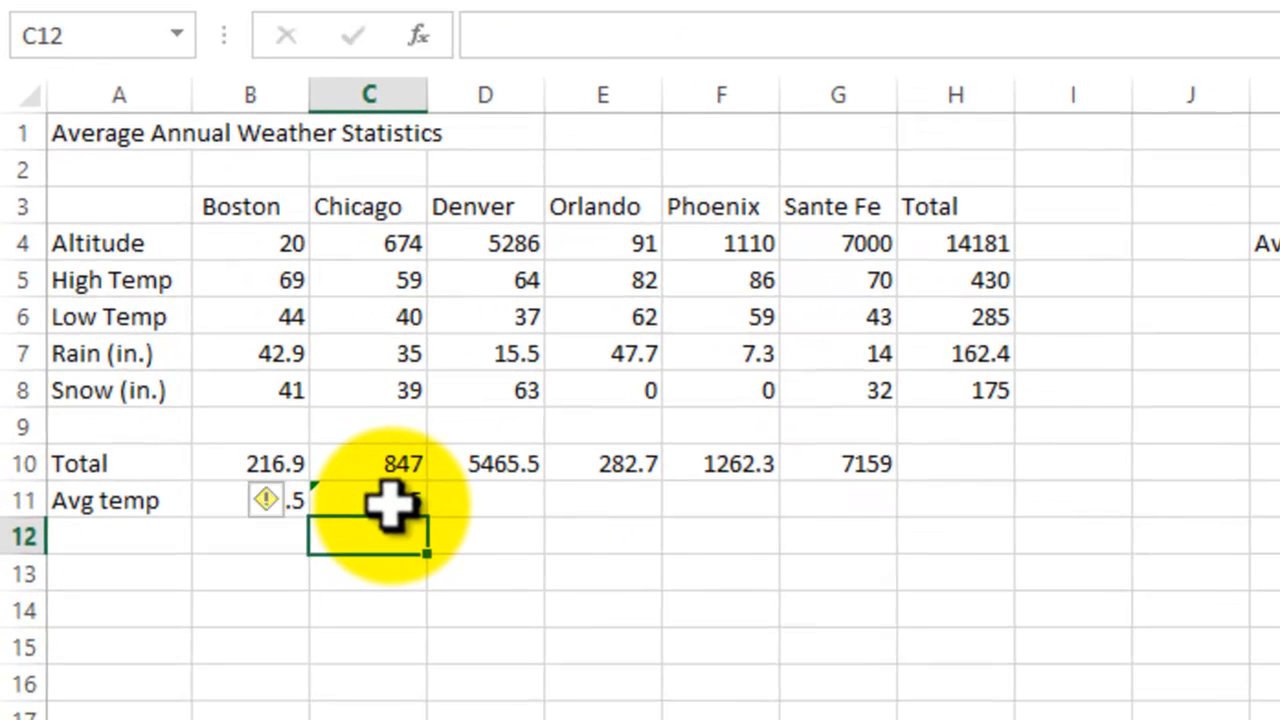
click(388, 502)
click(267, 500)
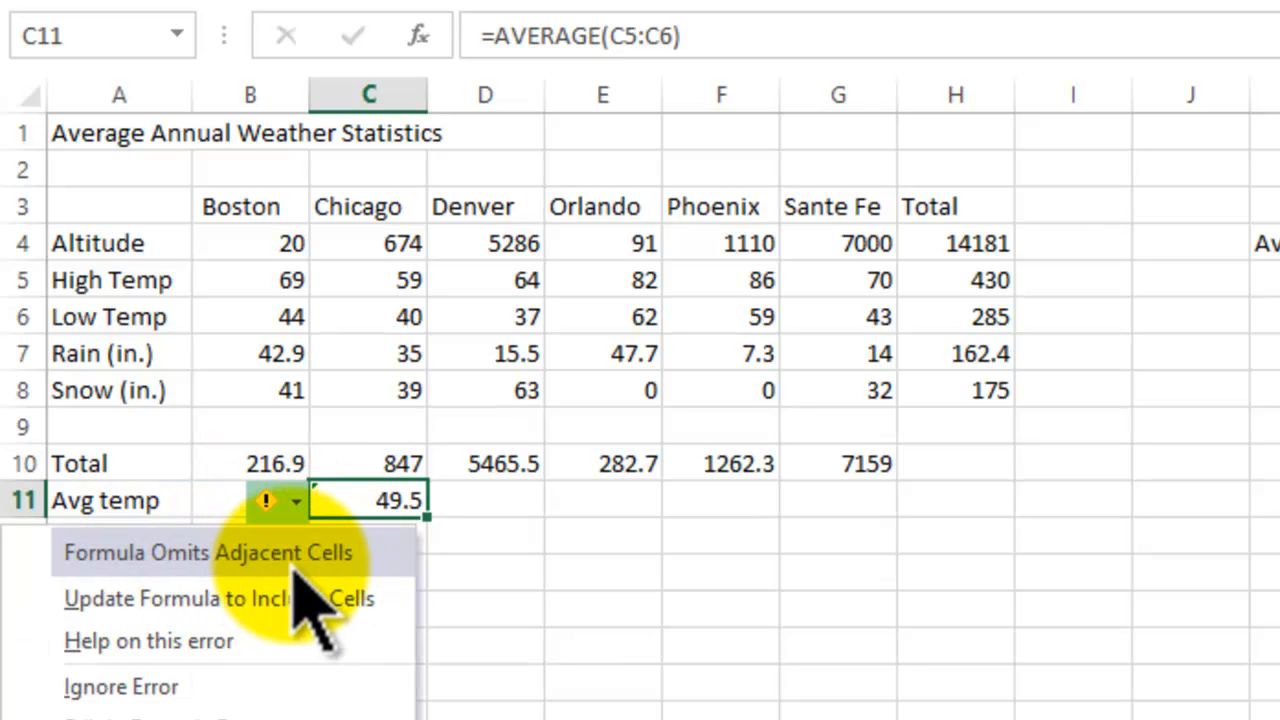
click(683, 648)
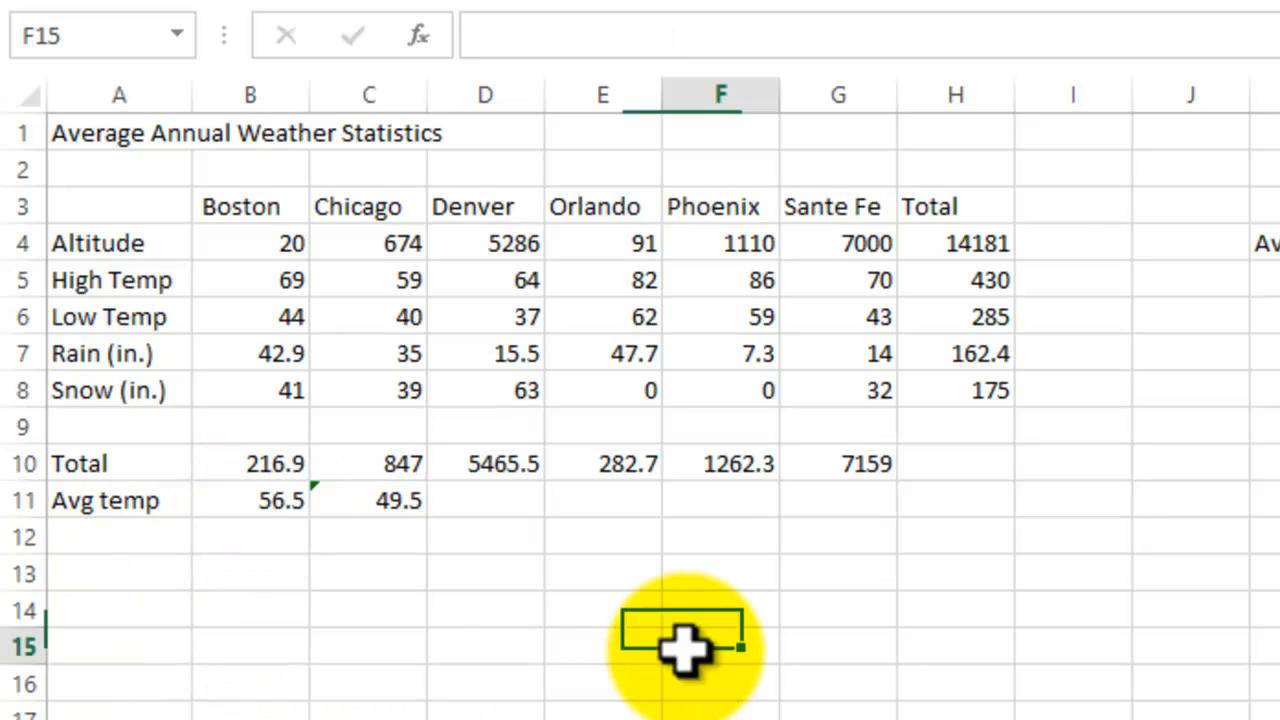
Step: Enter an AVERAGE formula in D11 for Denver's high and low temperatures, using the range D5:D6
click(506, 508)
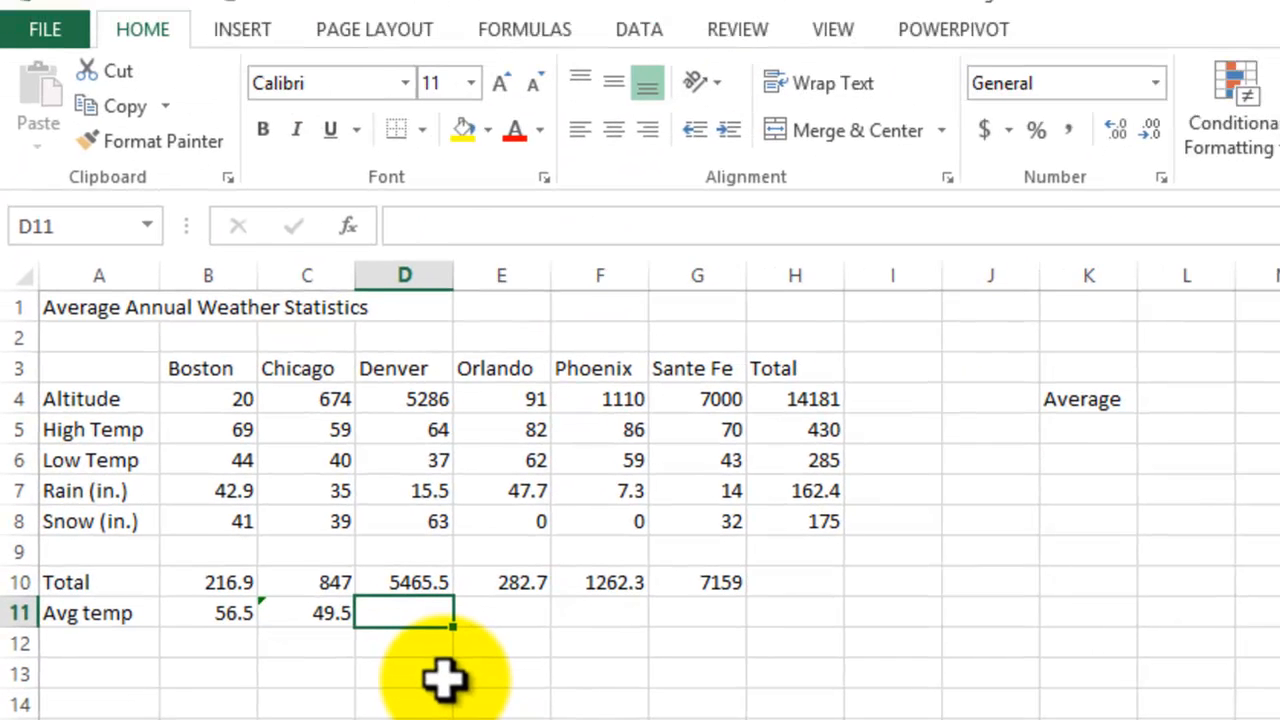
text(=)
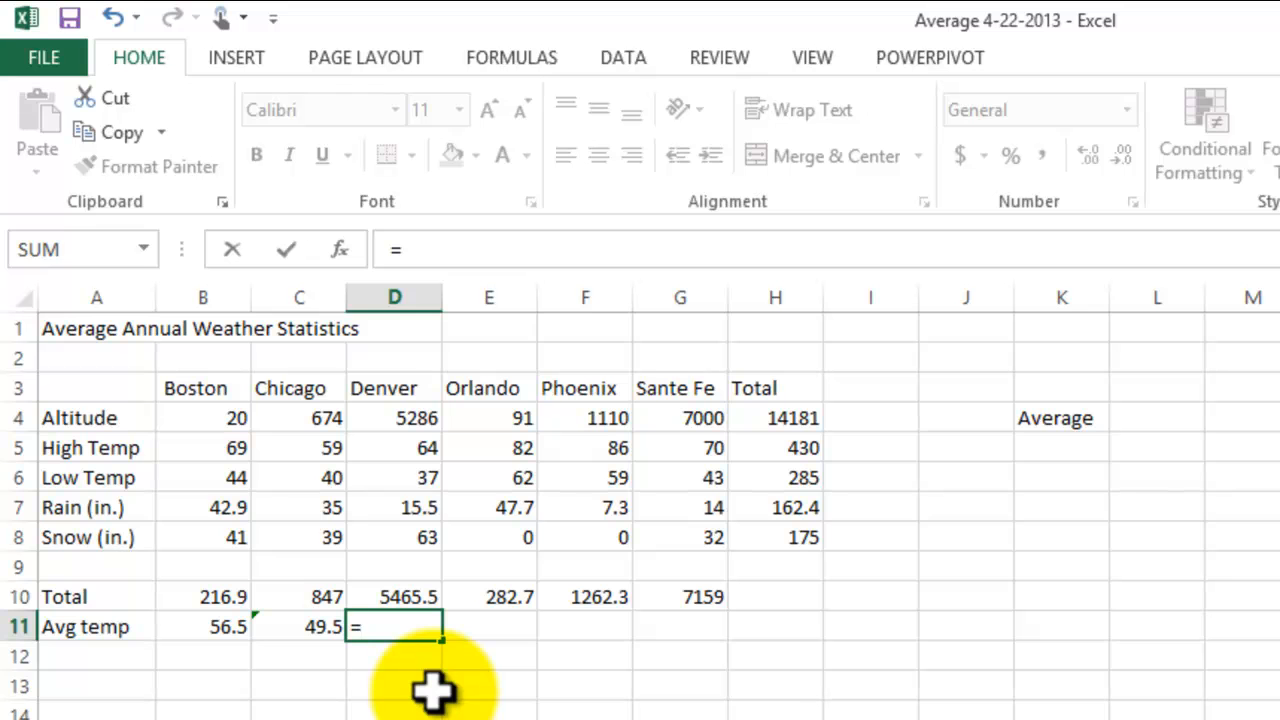
text(average()
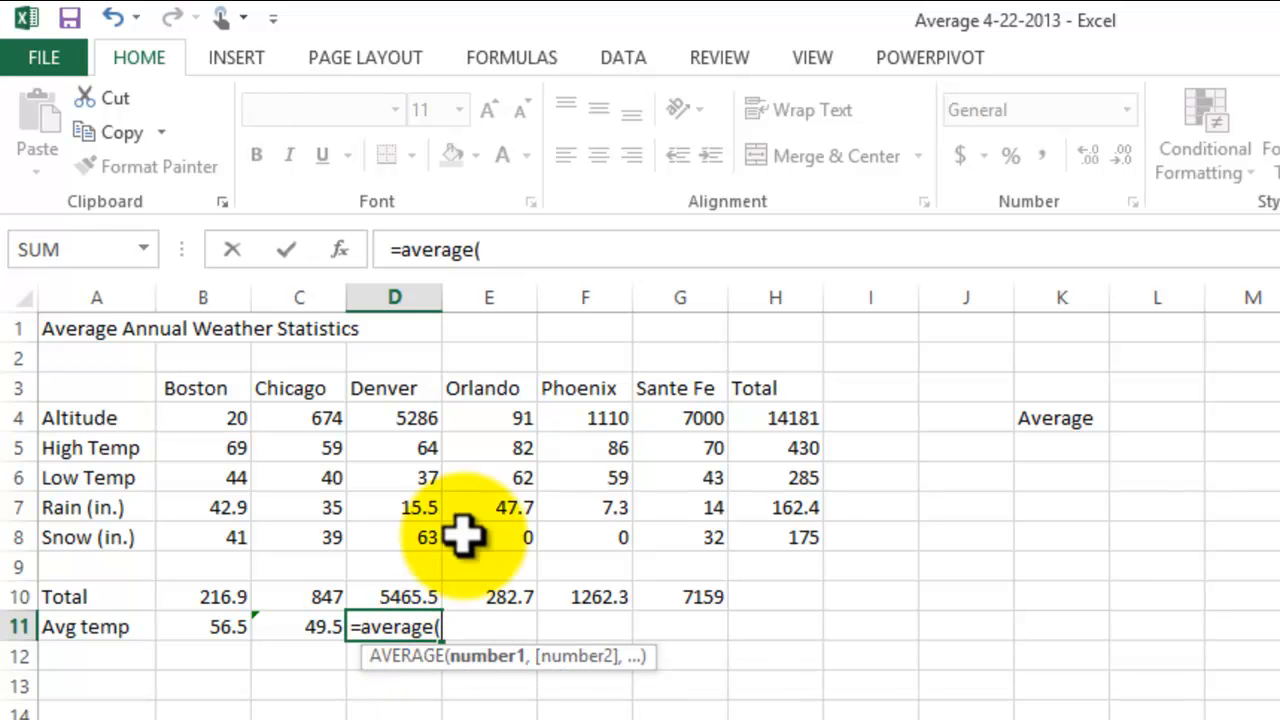
click(410, 453)
drag(410, 453, 403, 477)
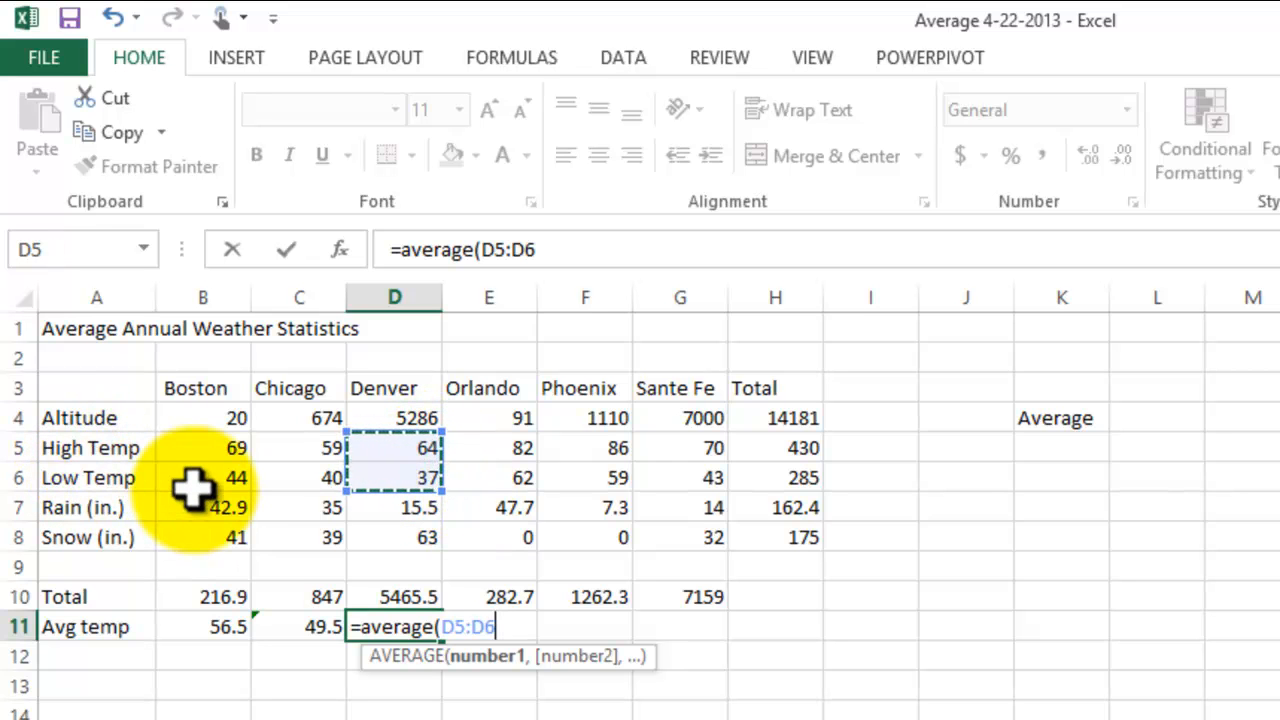
key(Return)
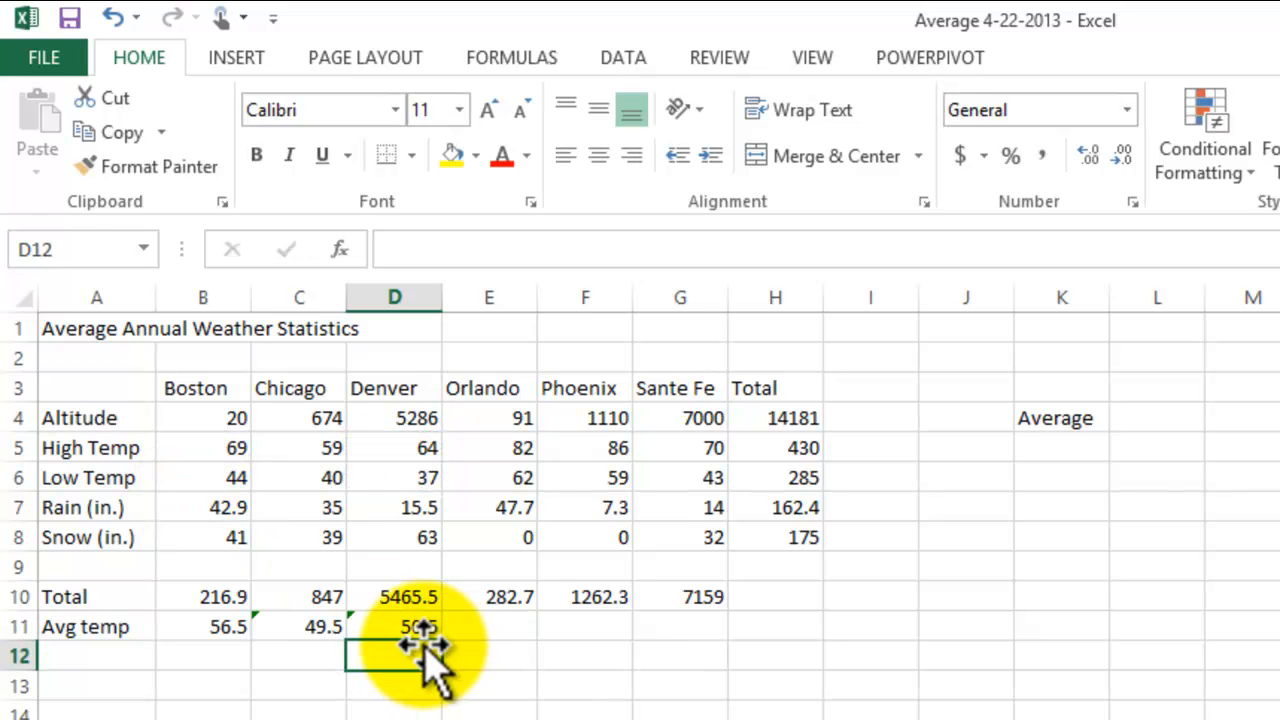
Step: Calculate Orlando's average temperature in E11 with the AutoSum Average function, using the range E5:E6
click(503, 627)
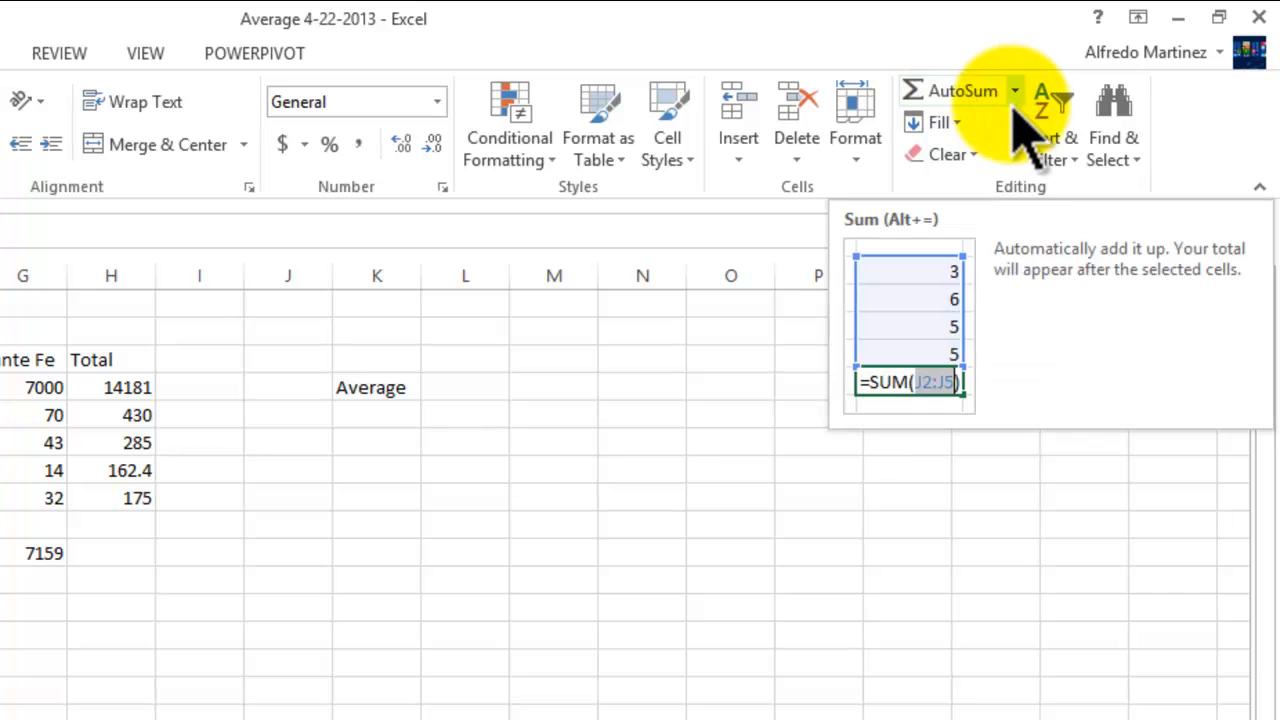
click(1015, 92)
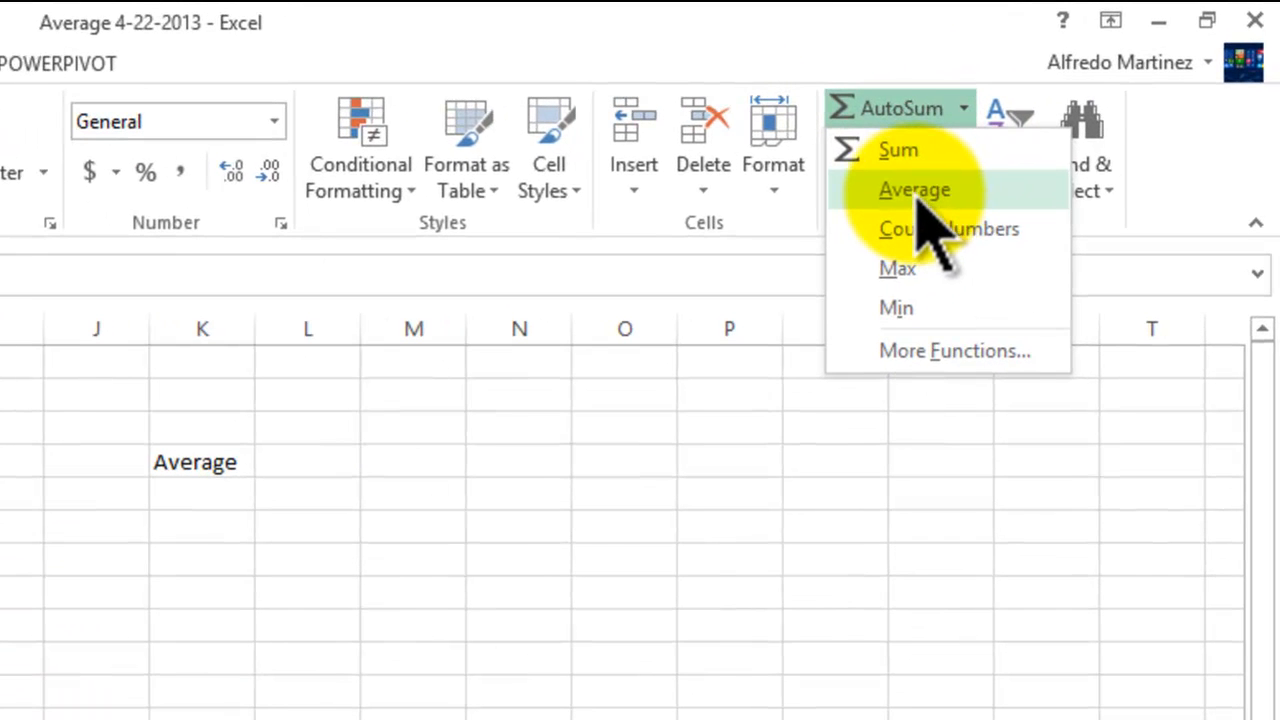
click(917, 197)
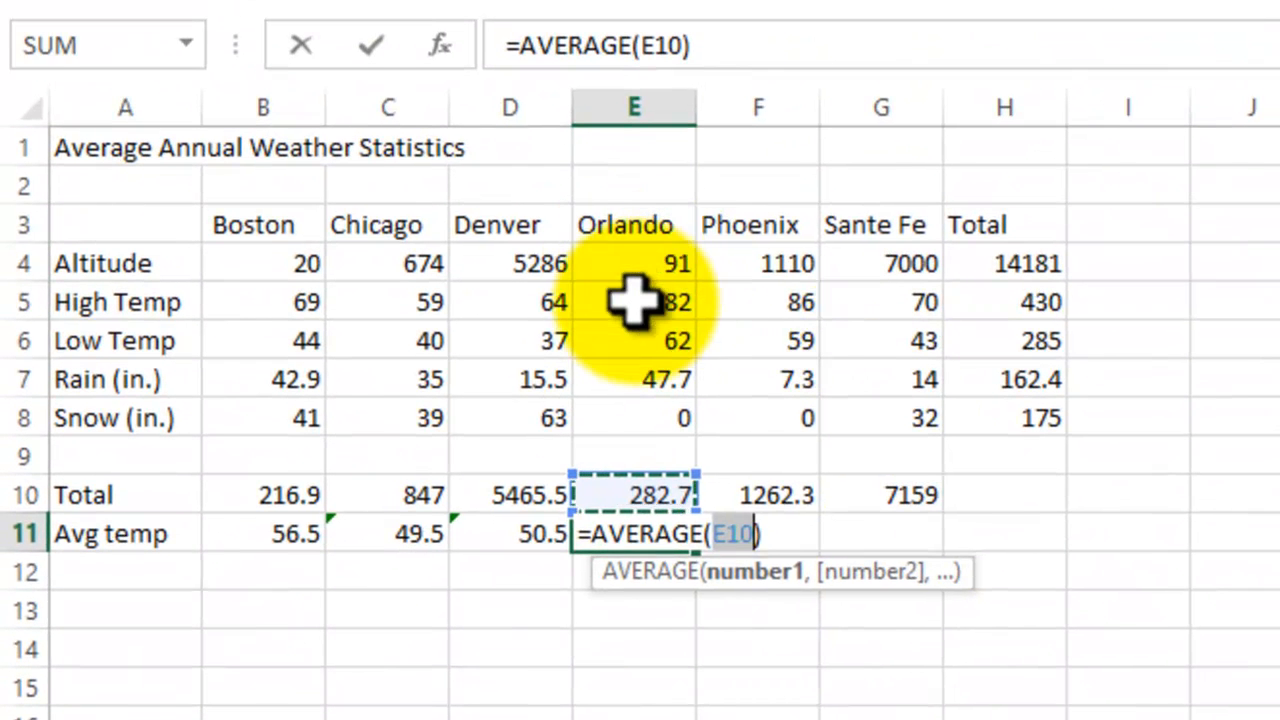
click(643, 298)
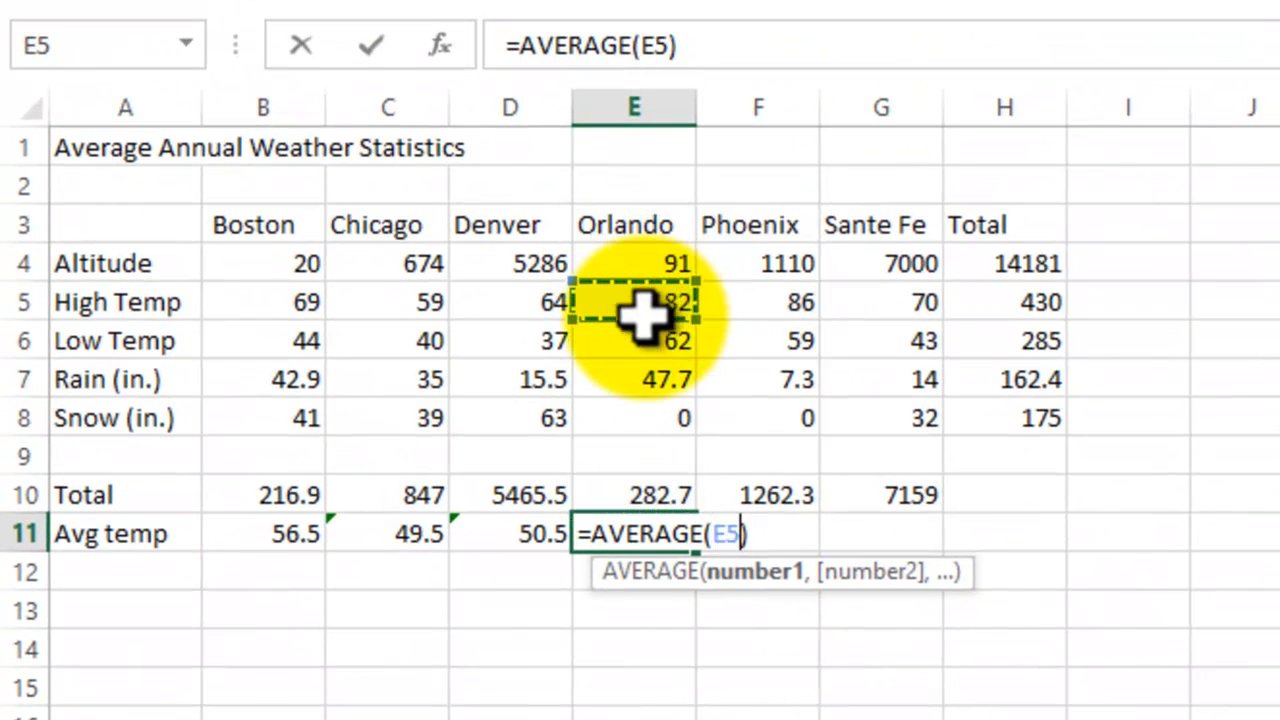
drag(643, 314, 643, 338)
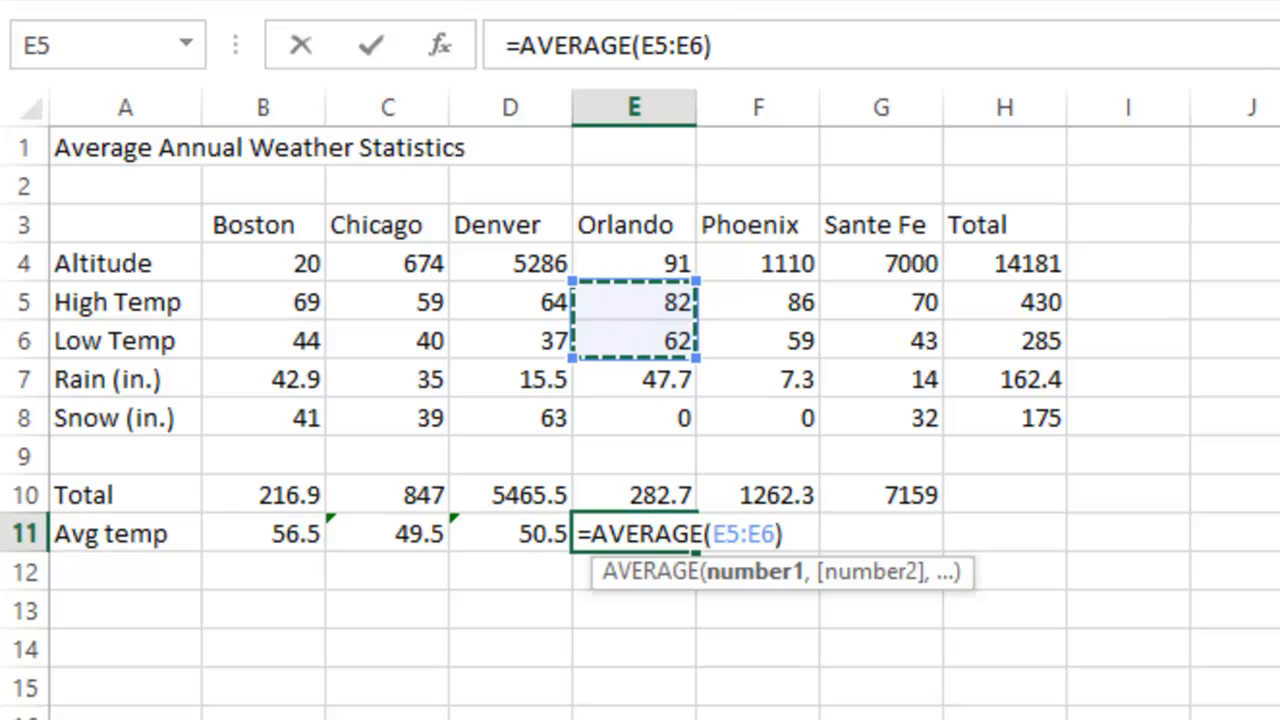
key(Return)
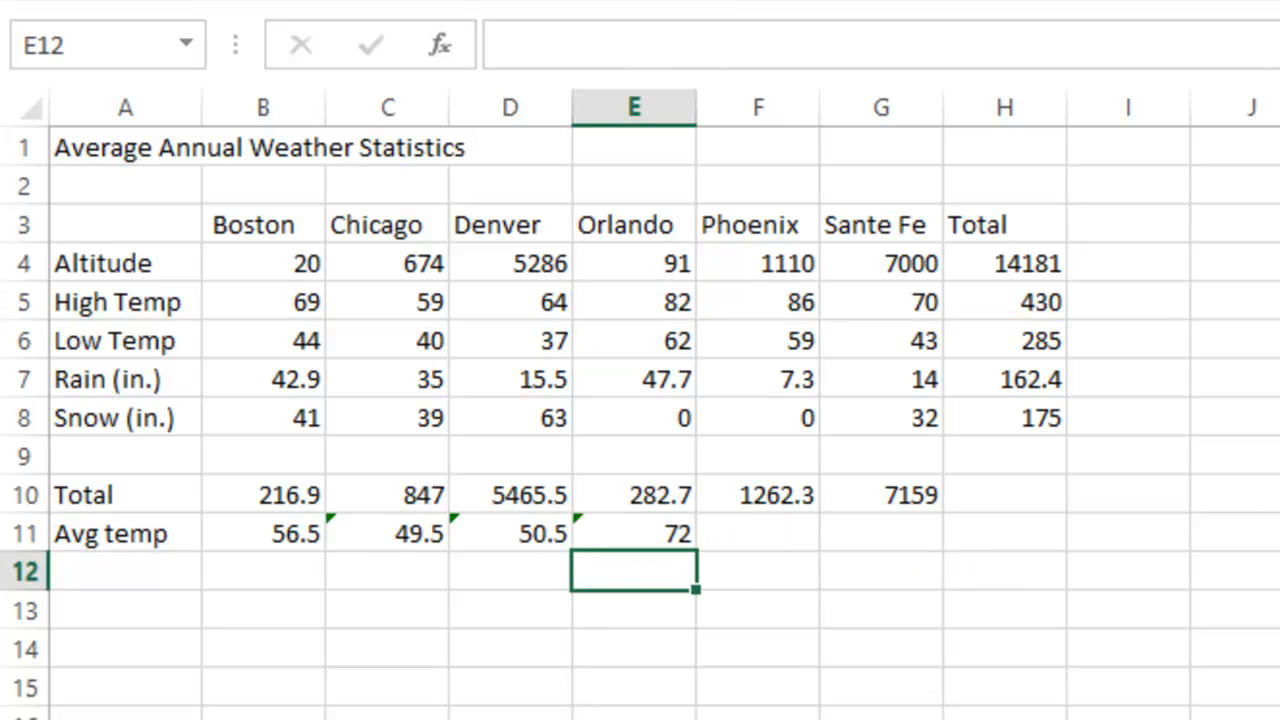
Step: Calculate Phoenix's average temperature in F11 with the AutoSum Average function, using the range F5:F6
click(762, 530)
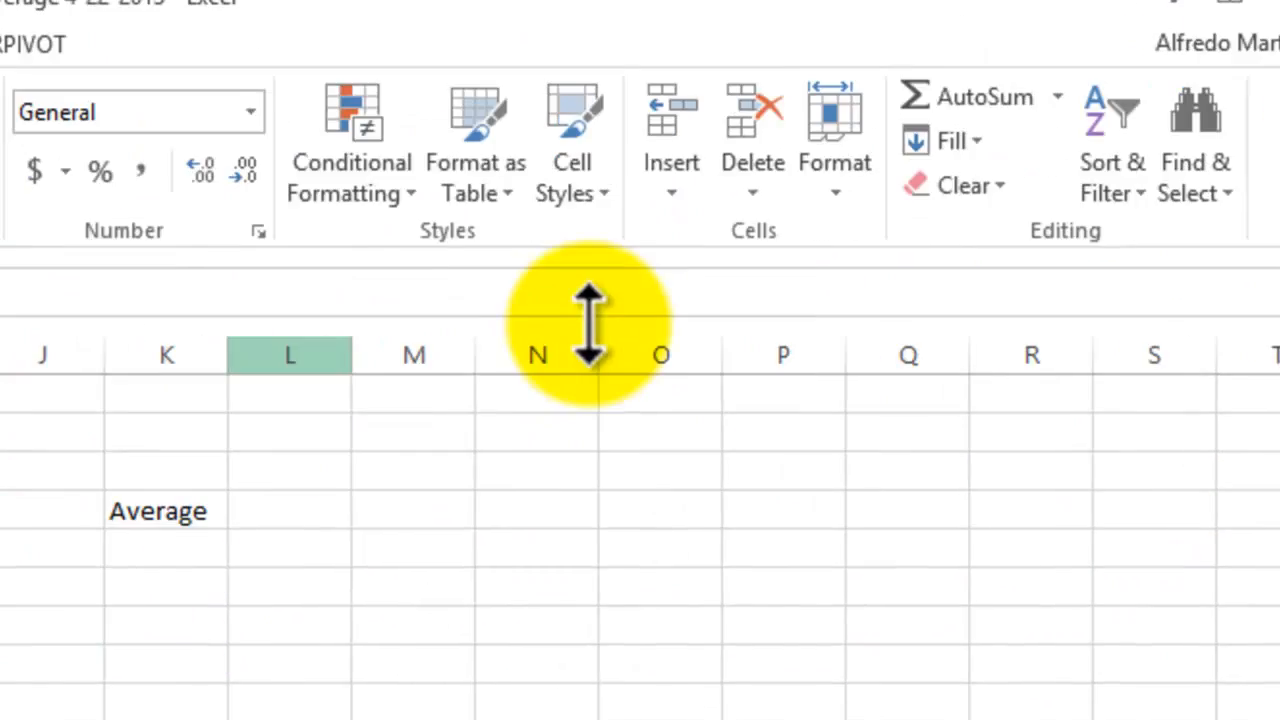
click(1057, 96)
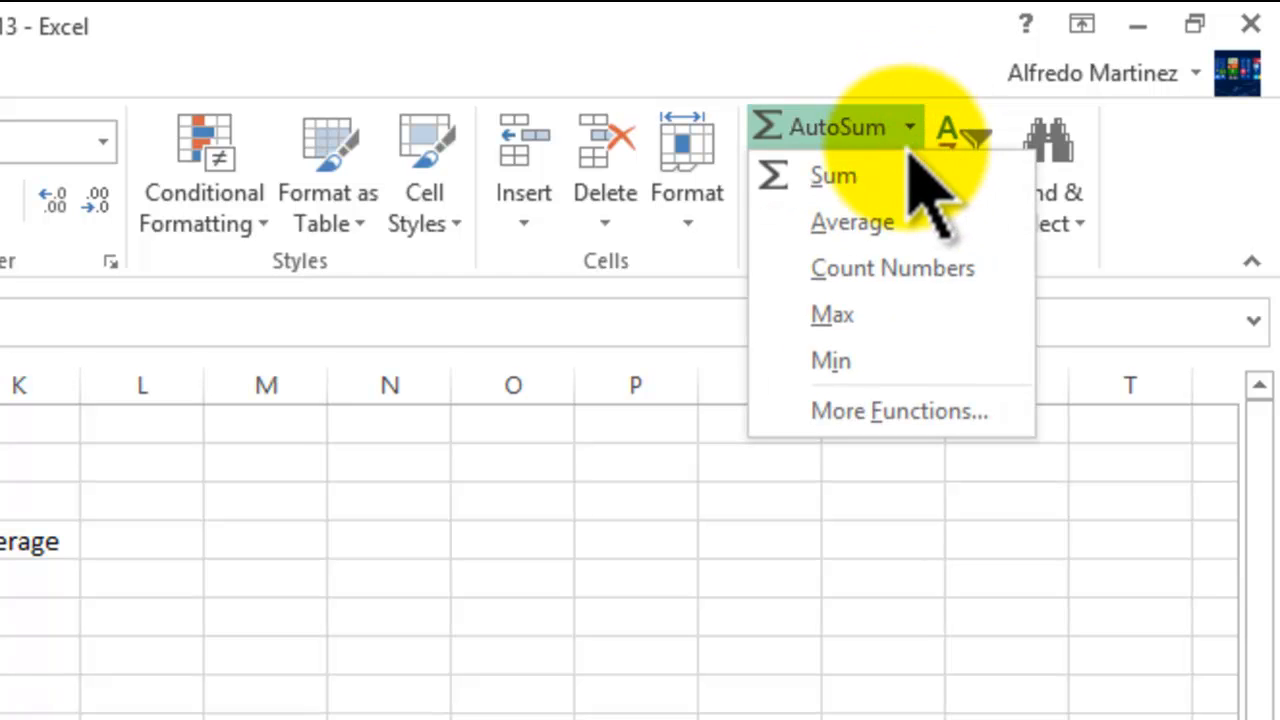
click(868, 224)
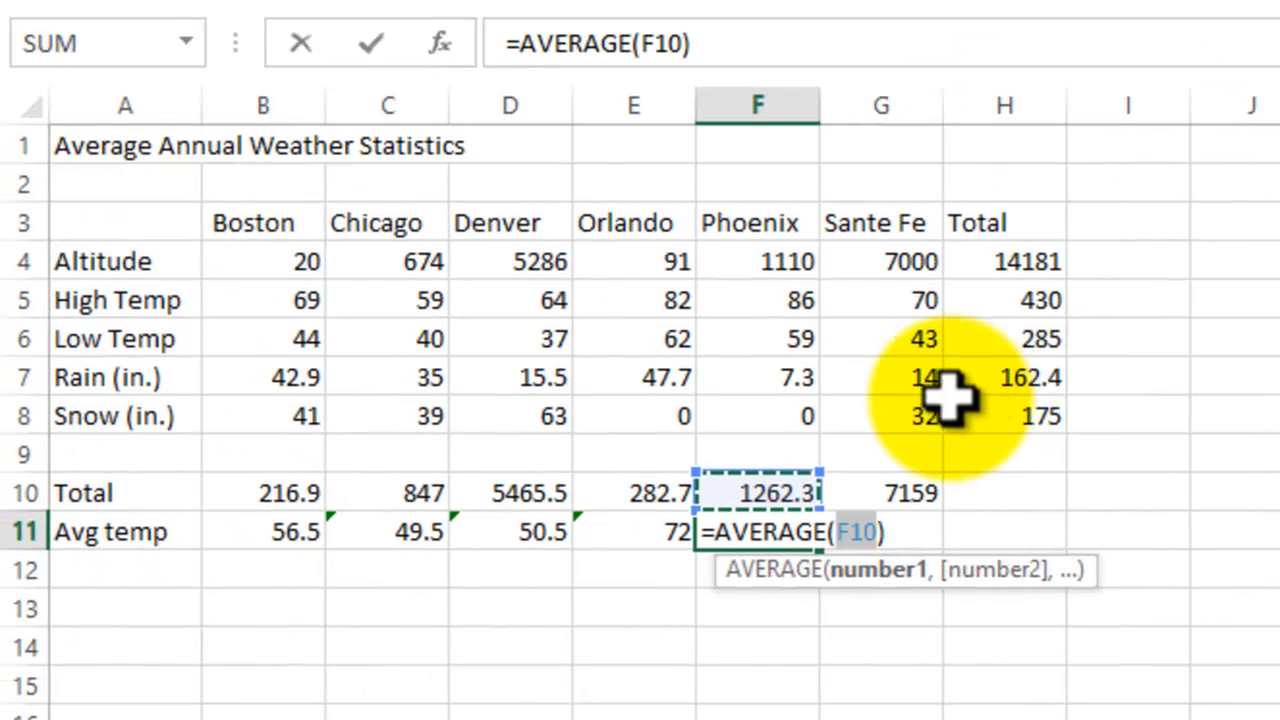
drag(806, 294, 855, 337)
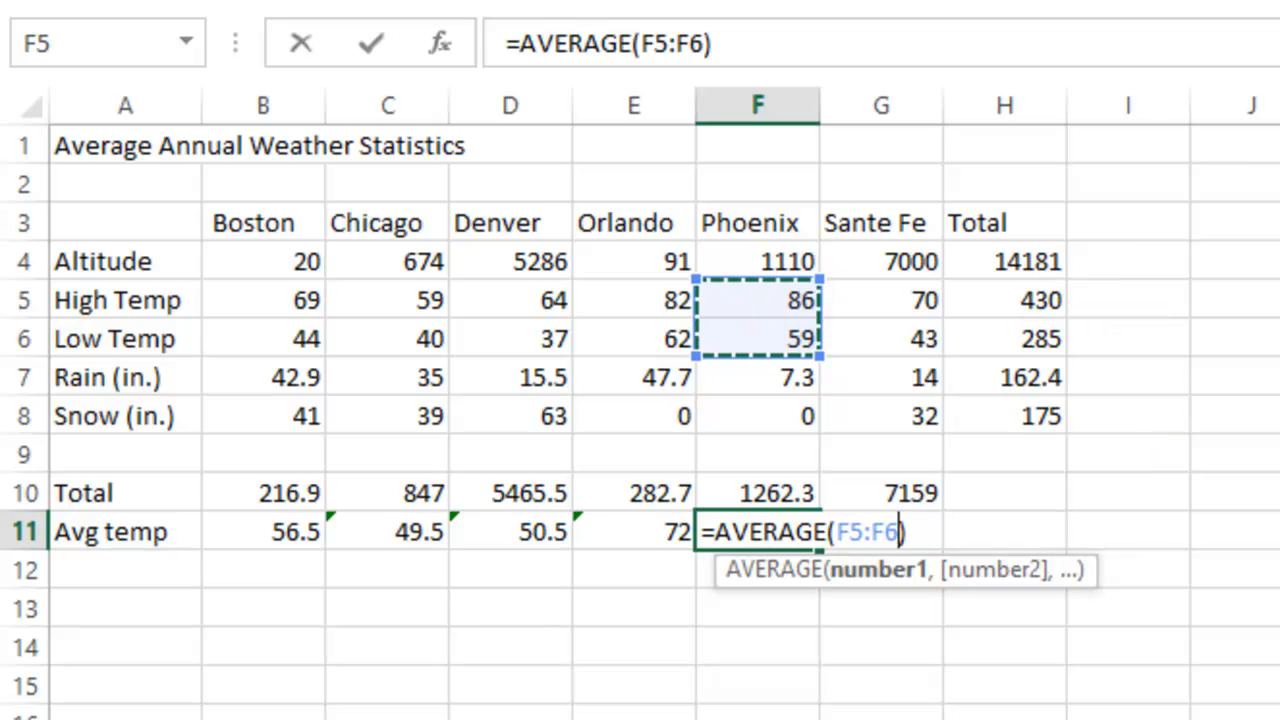
key(Return)
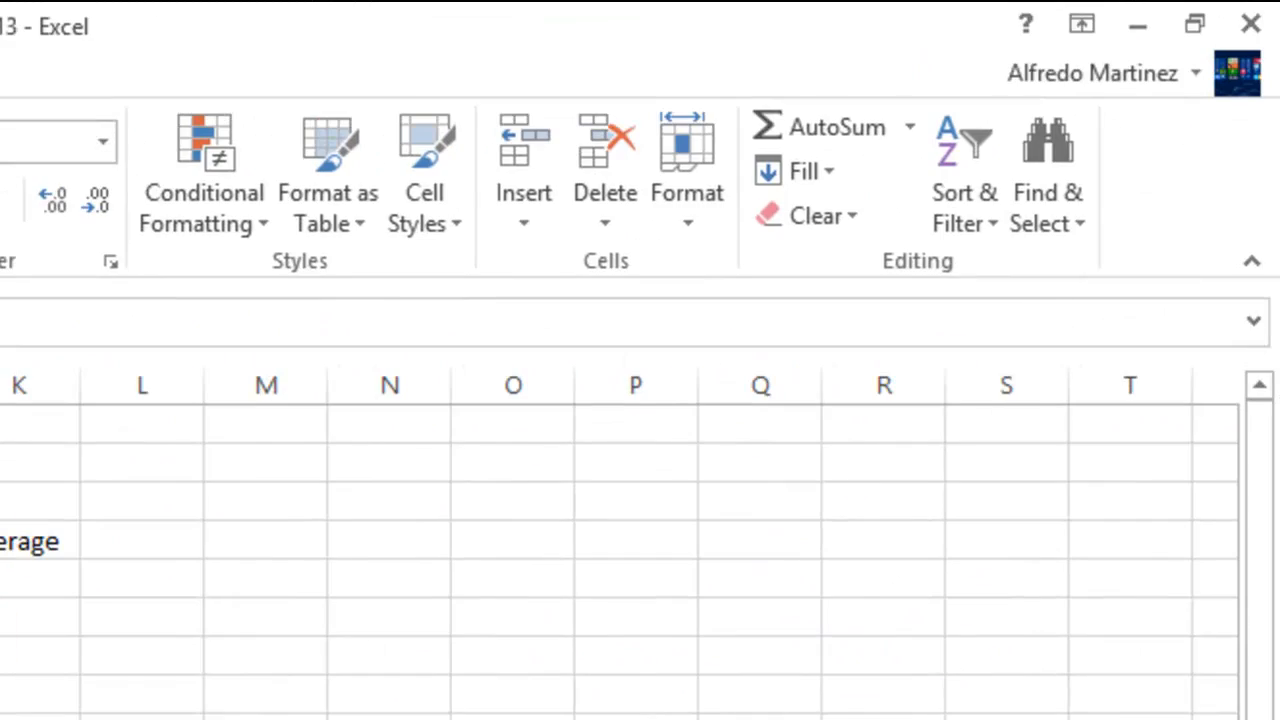
Step: Calculate Sante Fe's average temperature in G11 with the AutoSum Average function, using the range G5:G6
click(910, 127)
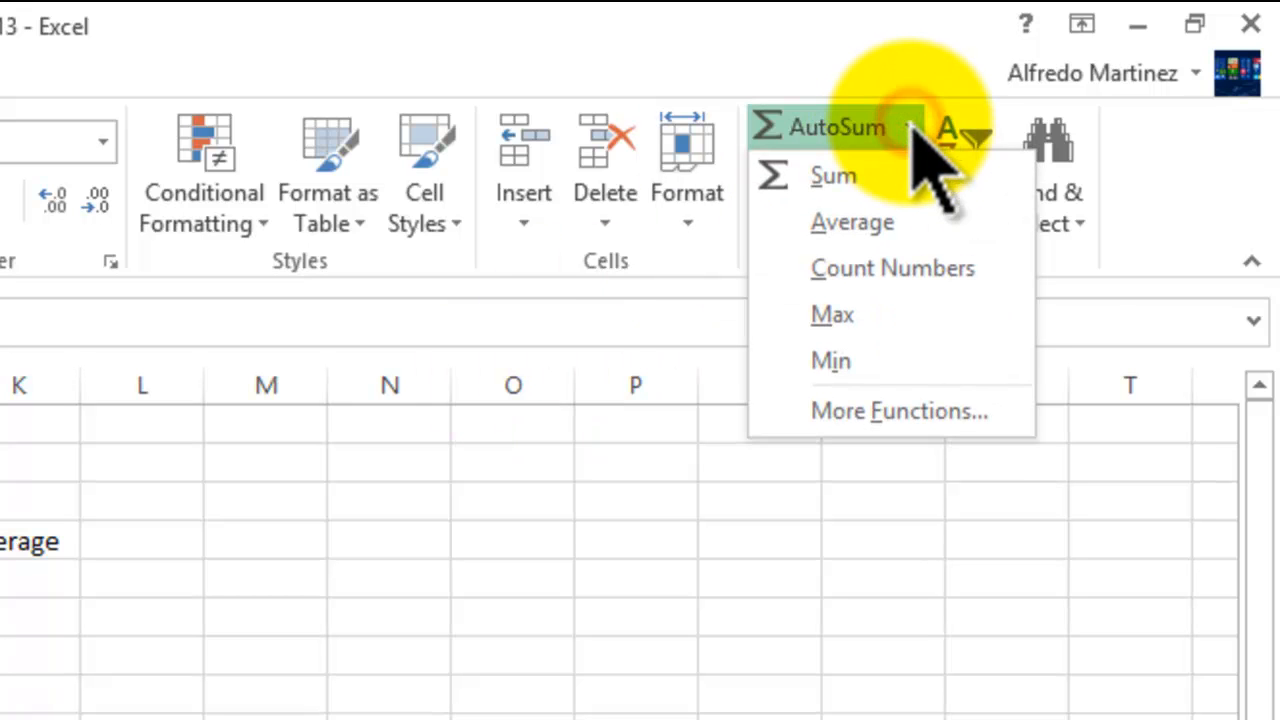
click(872, 228)
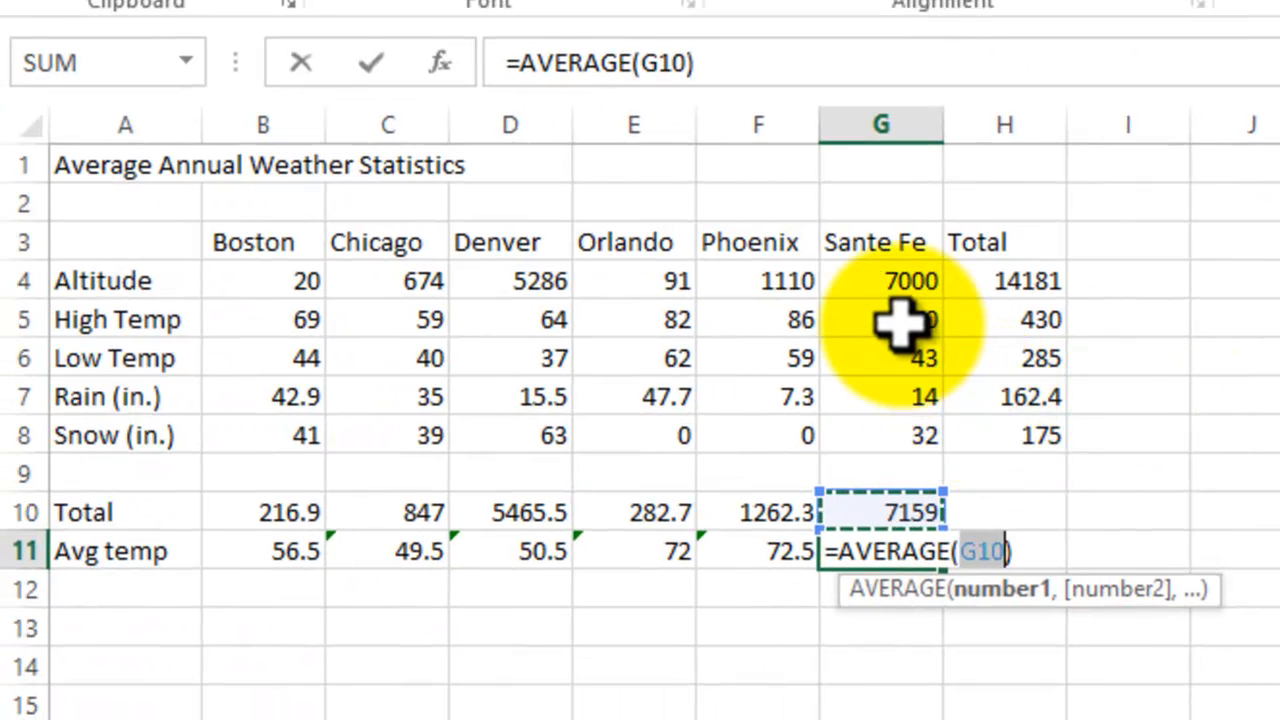
drag(538, 391, 536, 418)
drag(900, 348, 906, 354)
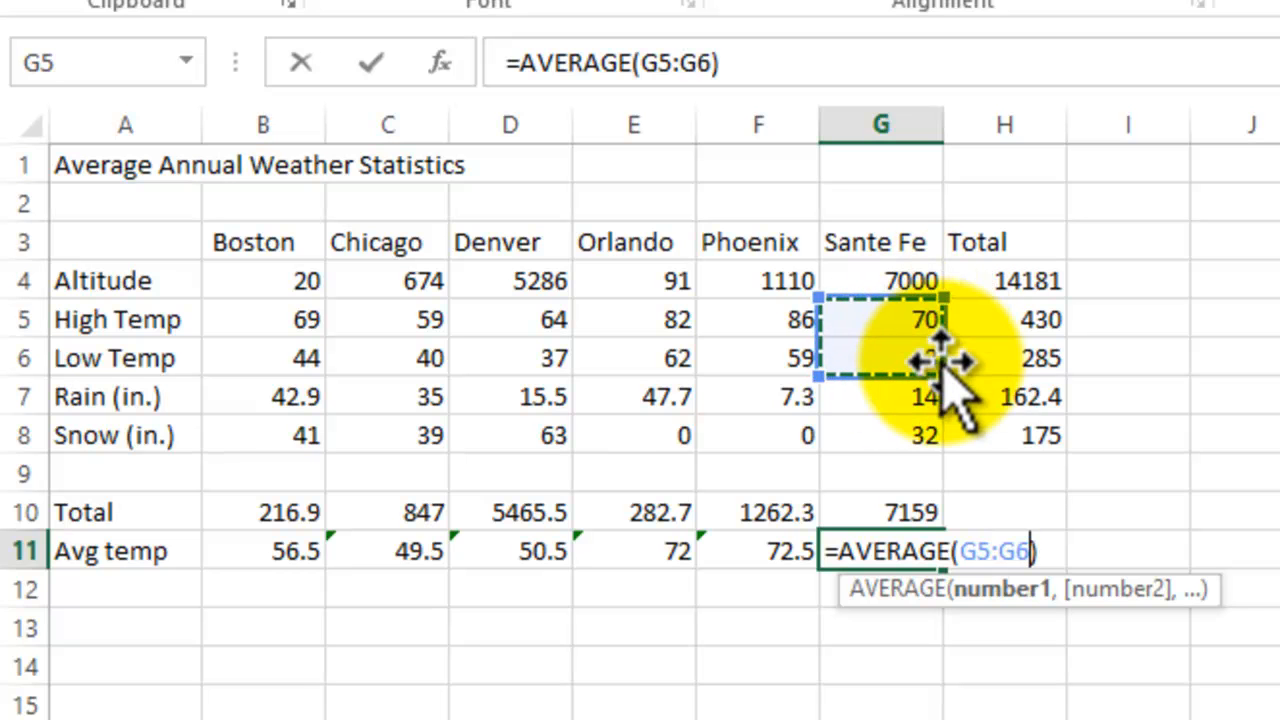
key(Return)
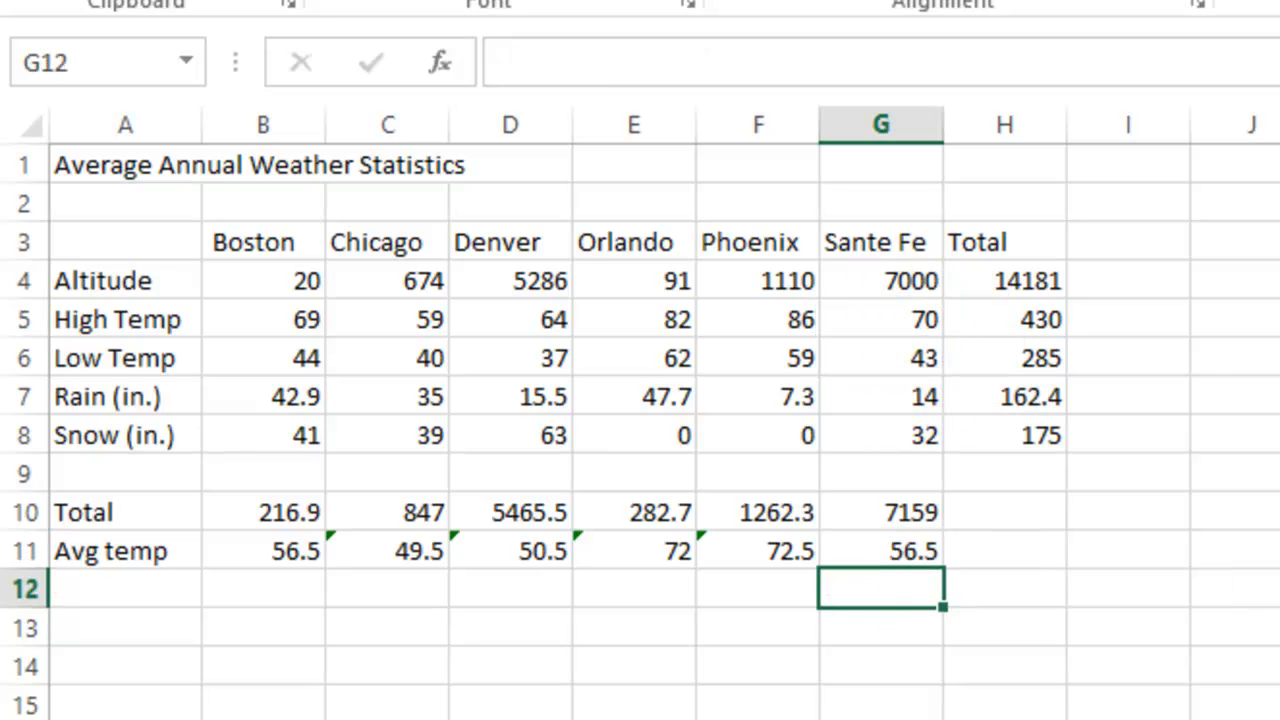
click(1128, 719)
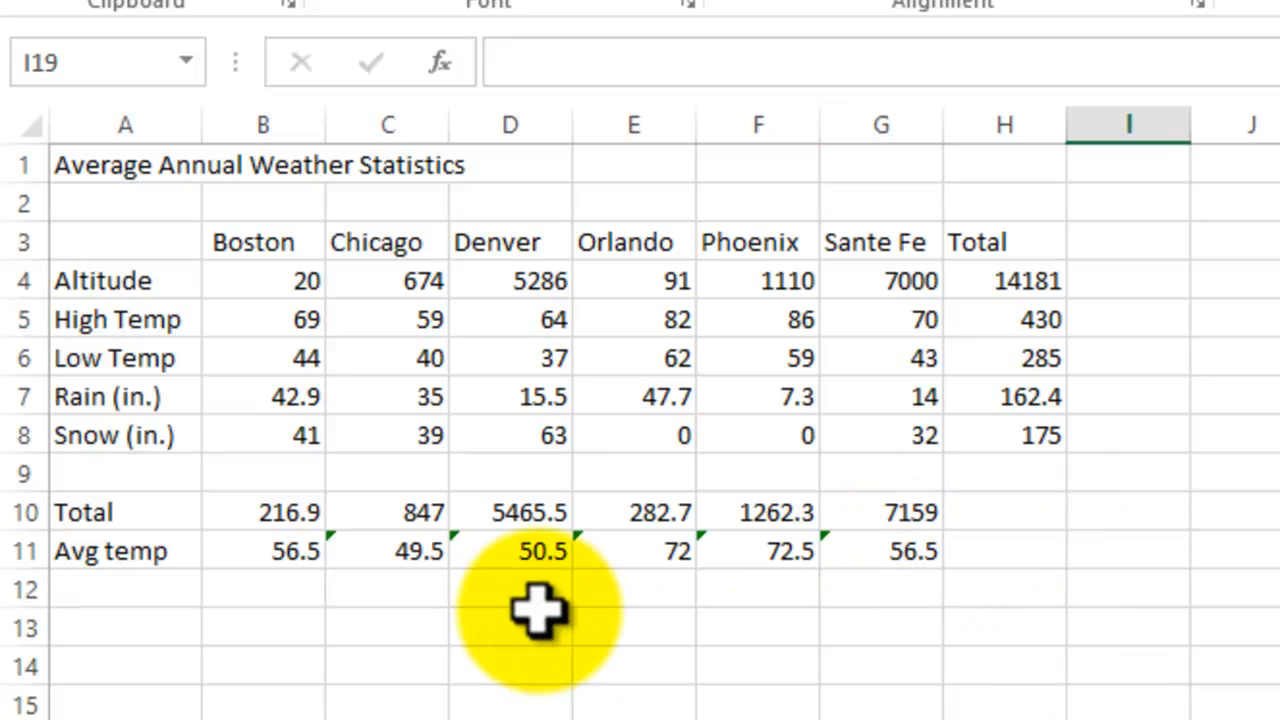
Step: Inspect the error-checking options offered for the Sante Fe and Phoenix averages in G11 and F11
click(340, 551)
drag(385, 548, 886, 543)
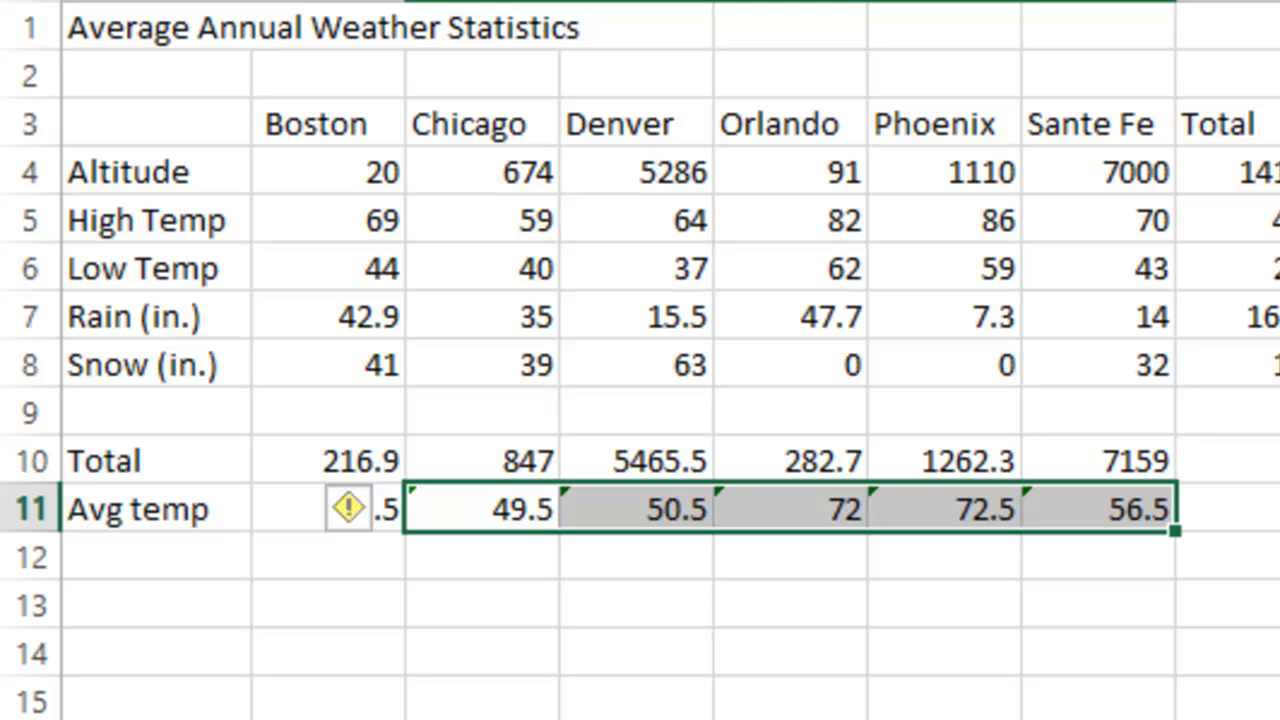
click(1100, 512)
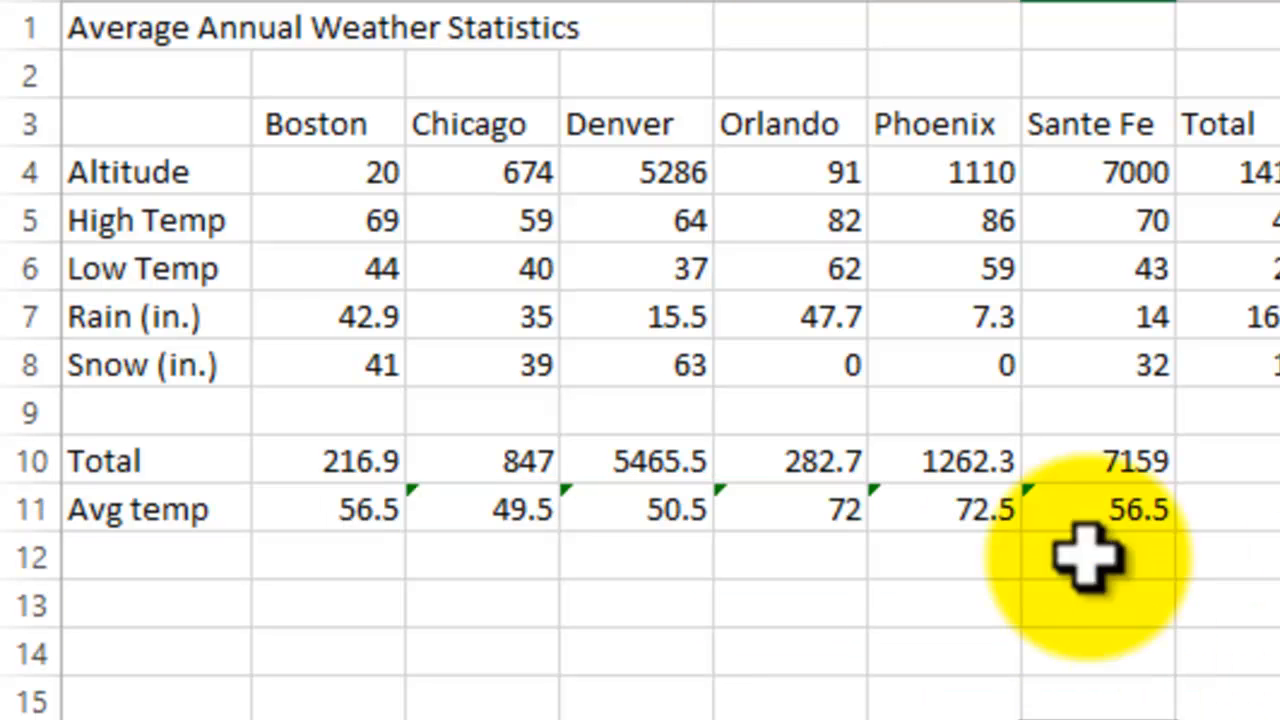
click(985, 515)
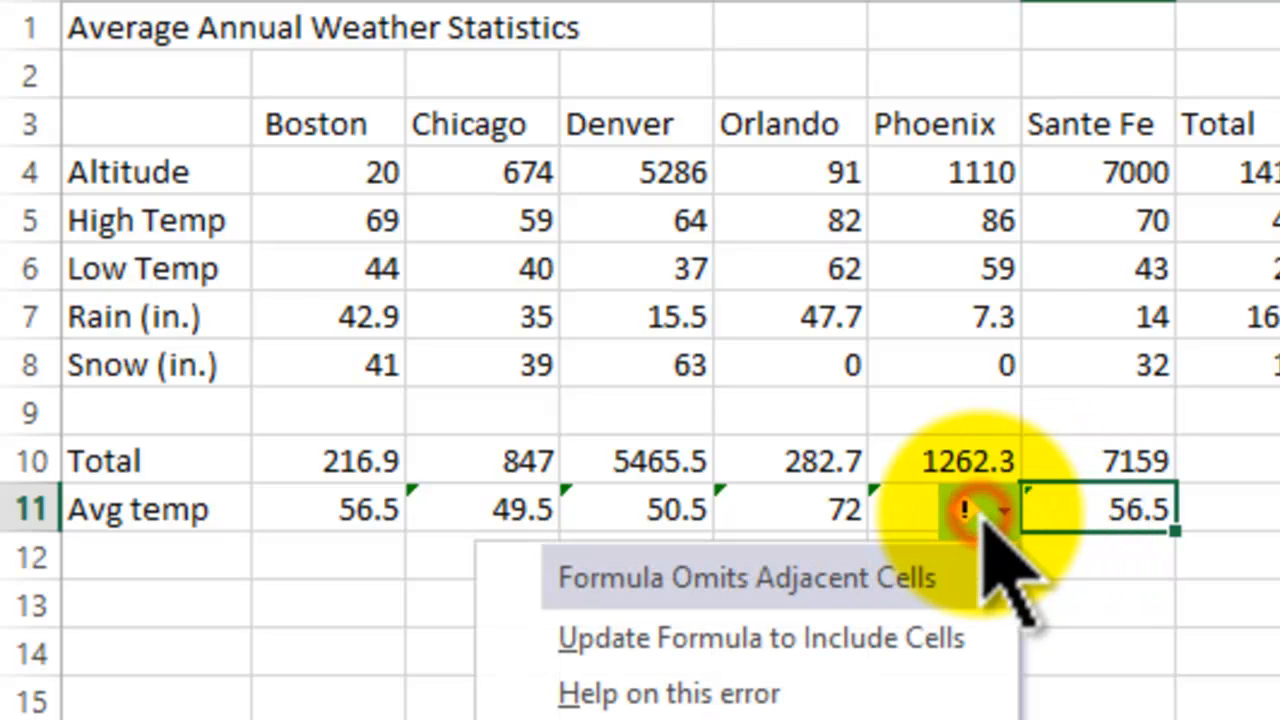
click(923, 514)
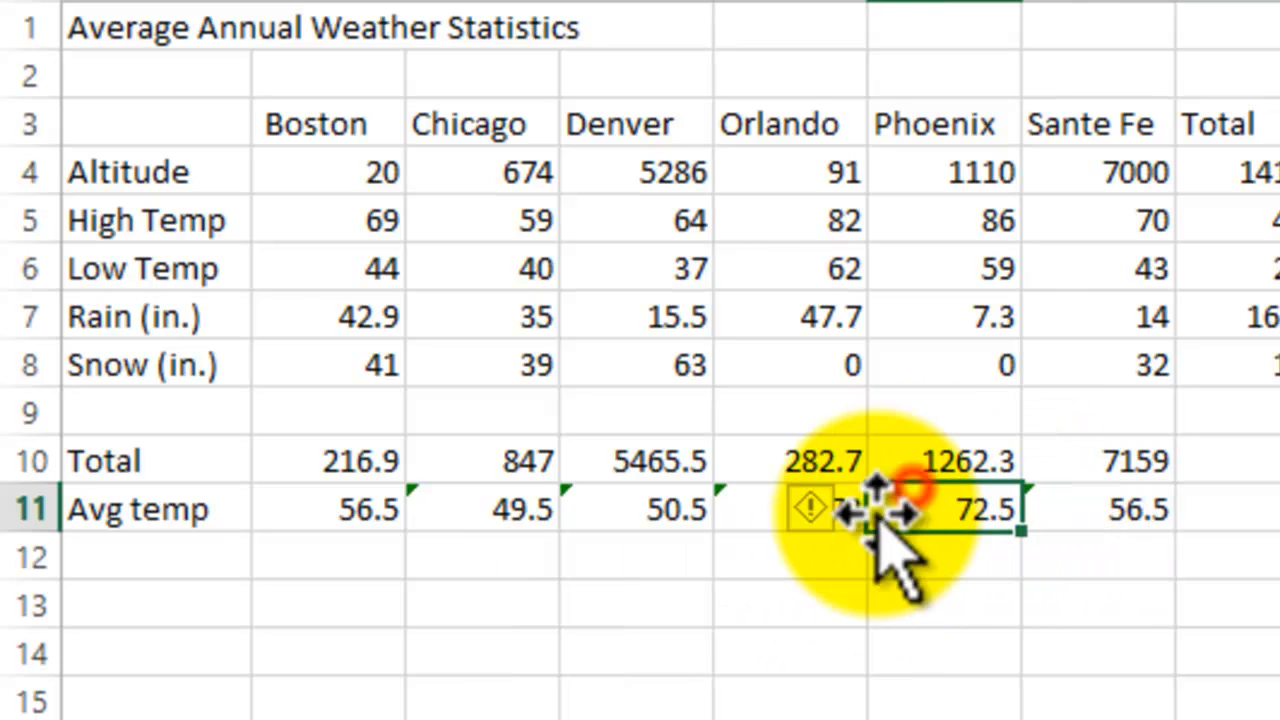
click(828, 510)
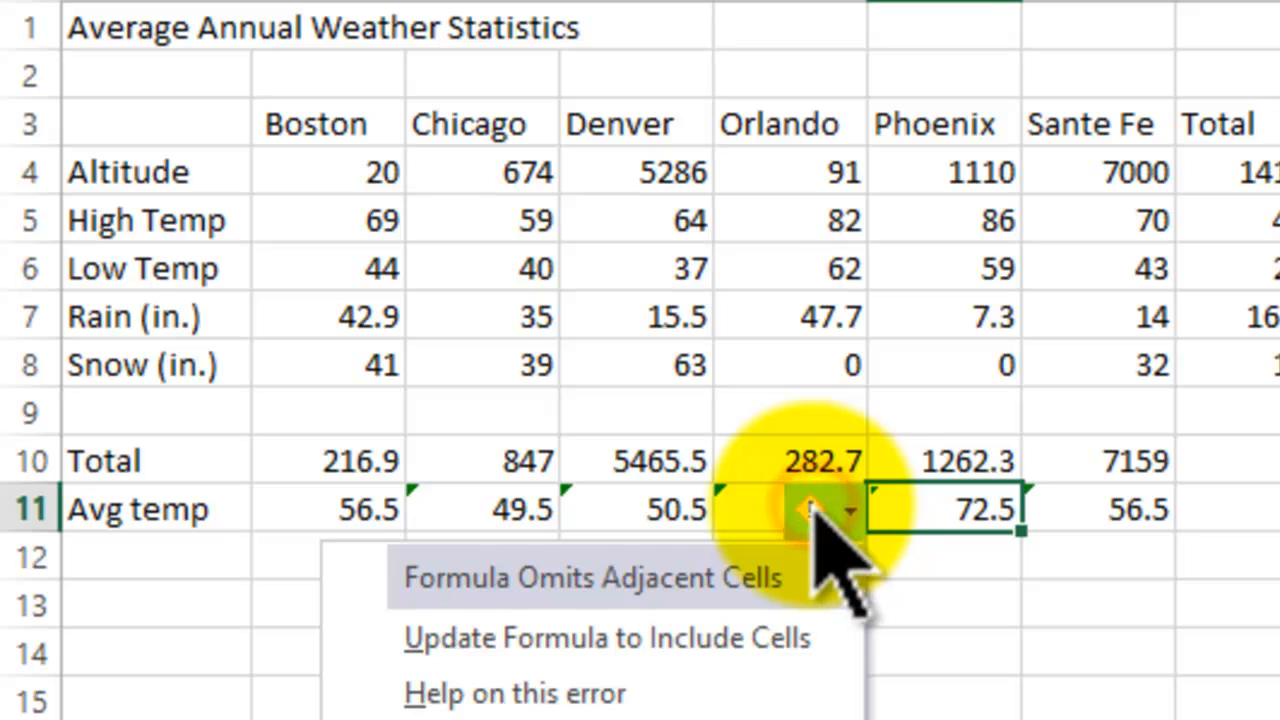
key(Escape)
Step: Ignore the omitted-adjacent-cells error for the average temperatures in C11:G11
drag(443, 507, 1105, 516)
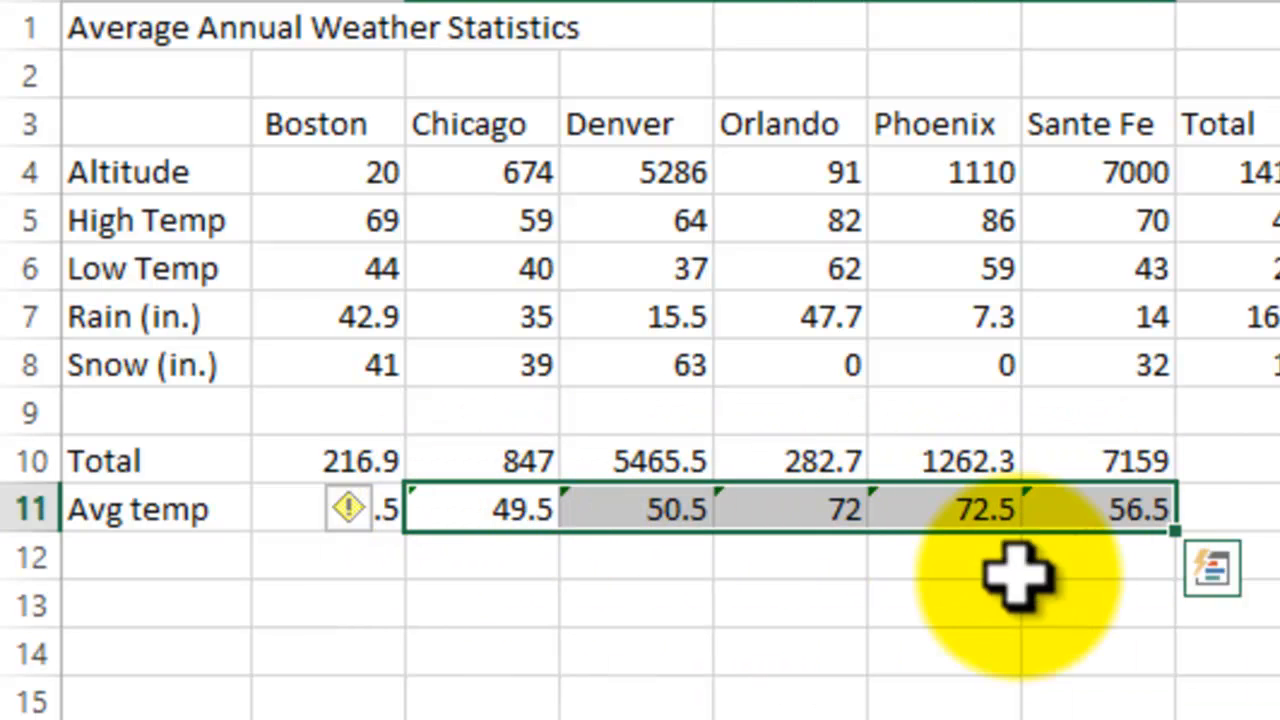
click(366, 516)
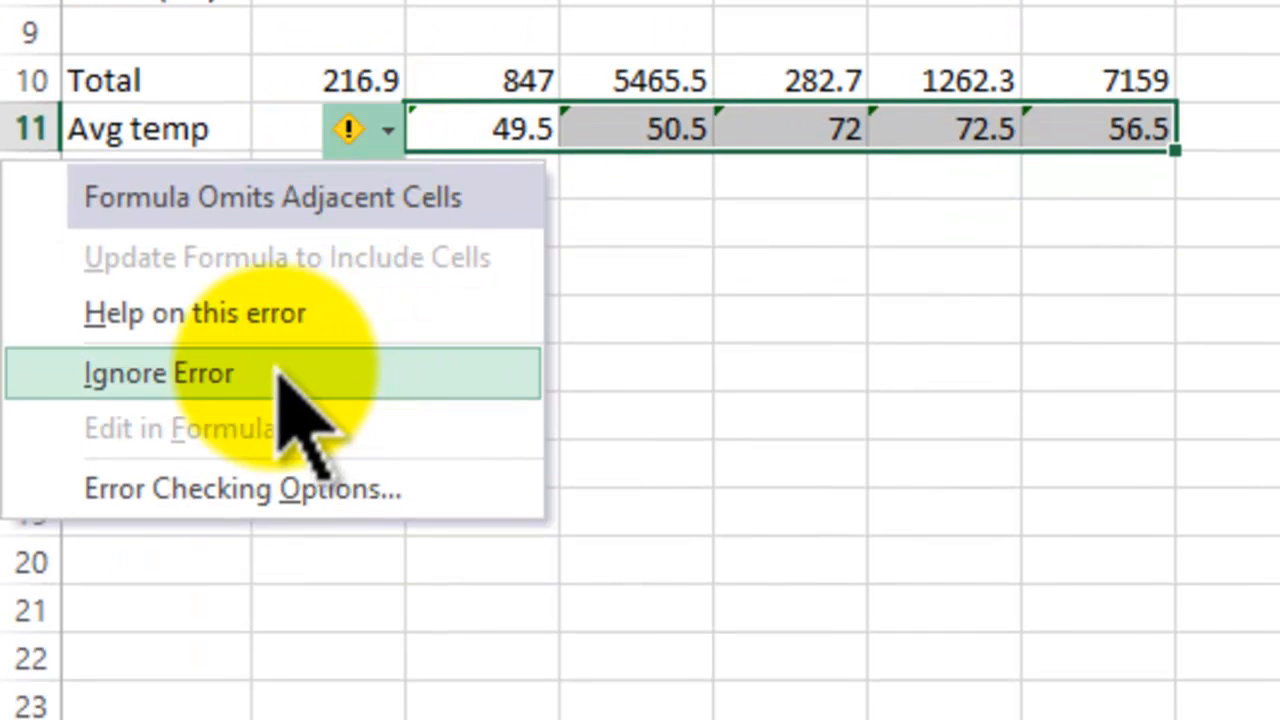
click(280, 668)
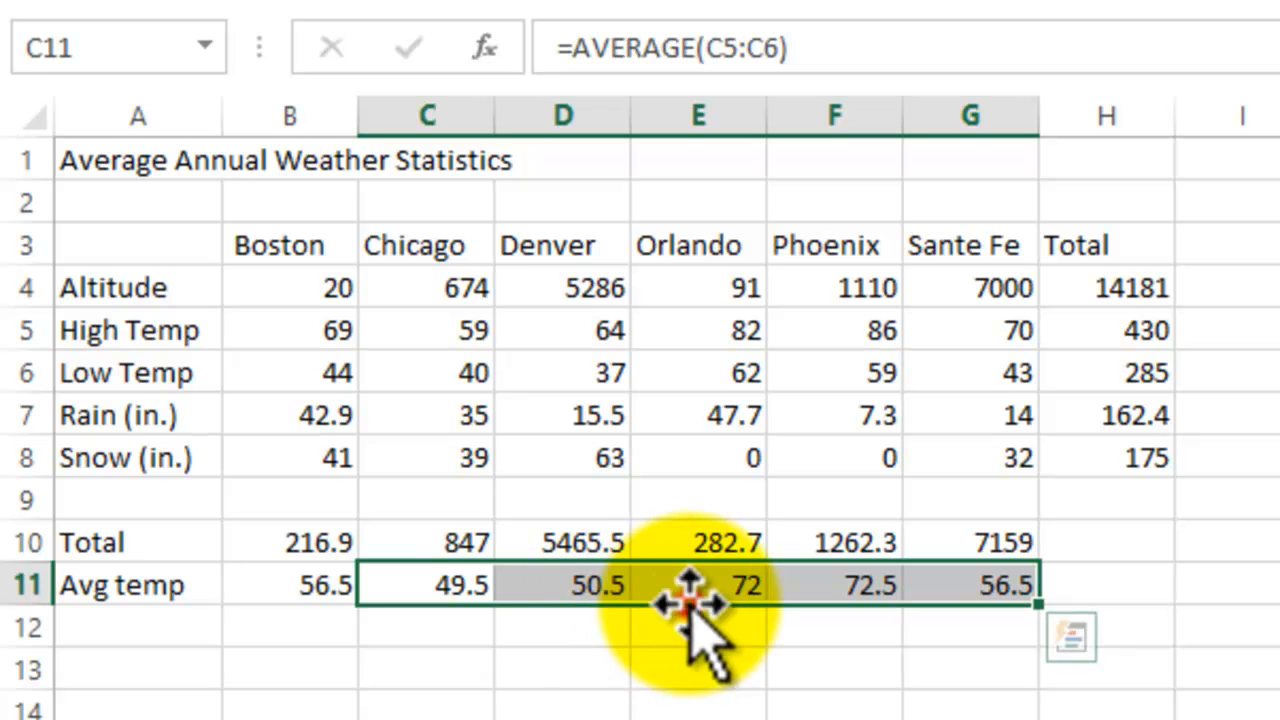
click(812, 592)
click(1000, 590)
click(1116, 712)
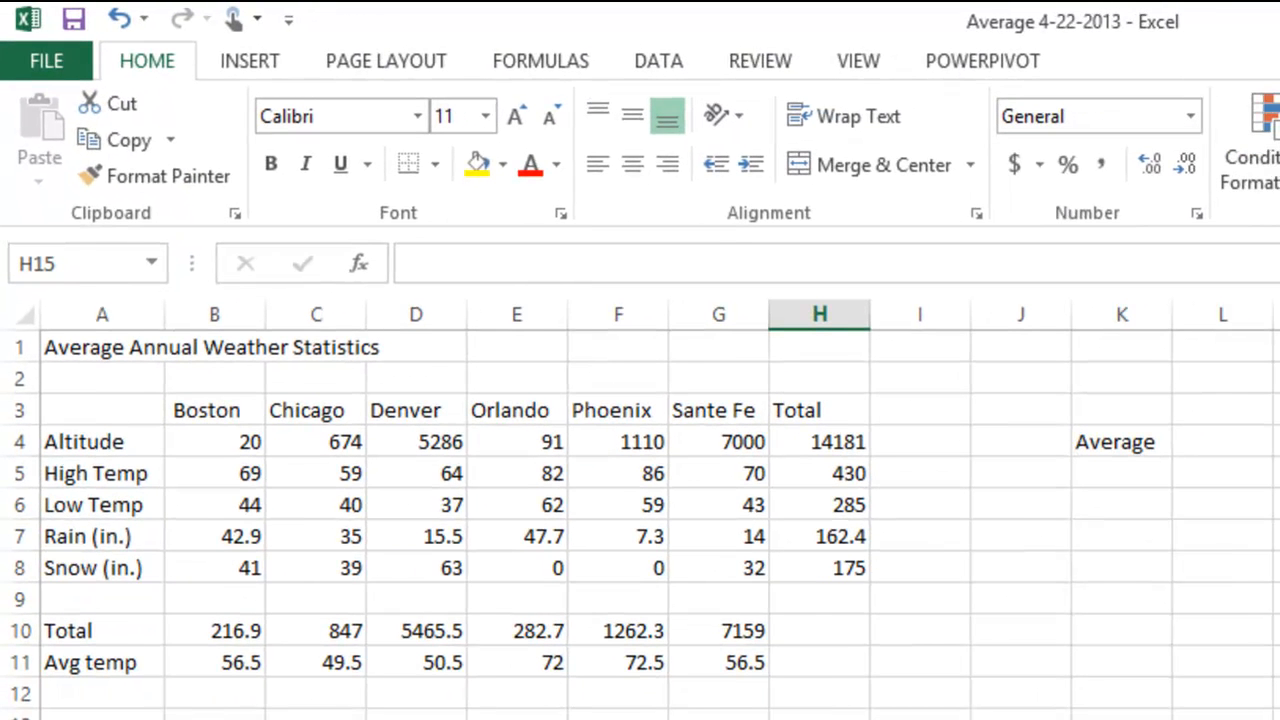
Step: Move the Average label from K4 to I15 and on to N15
key(ctrl+Page_Down)
key(ctrl+Page_Up)
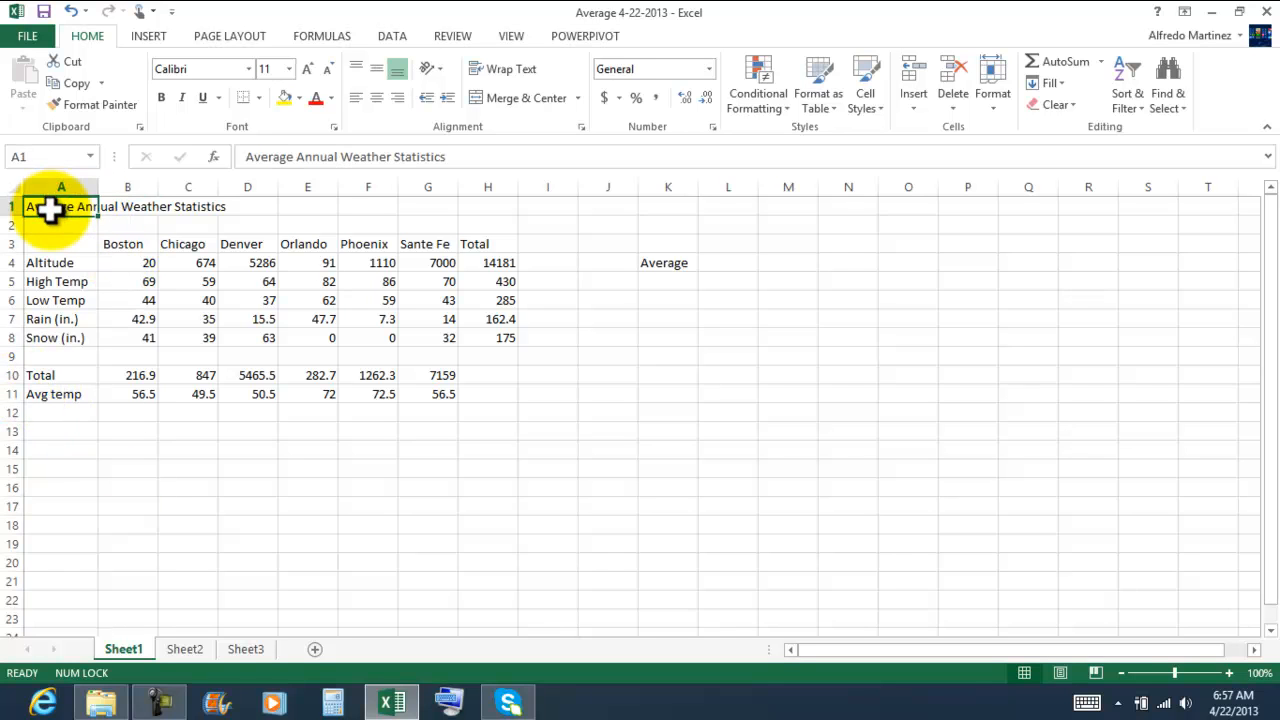
click(665, 263)
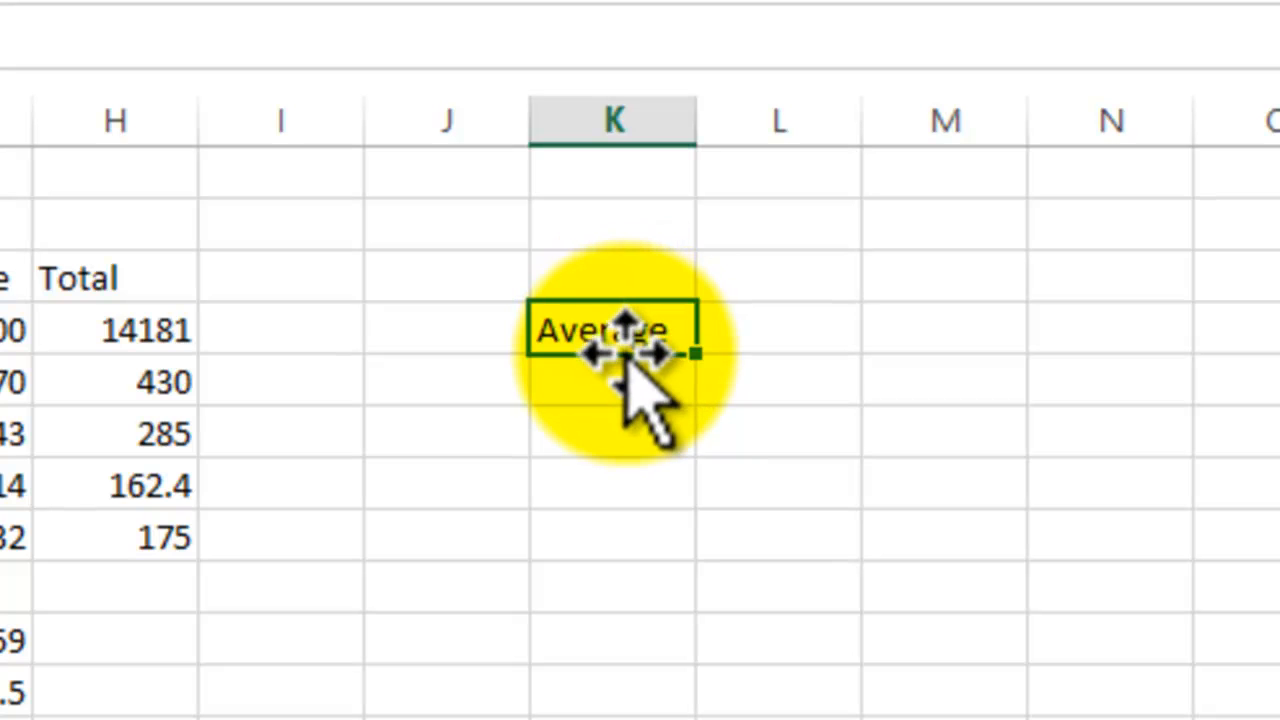
drag(624, 352, 279, 719)
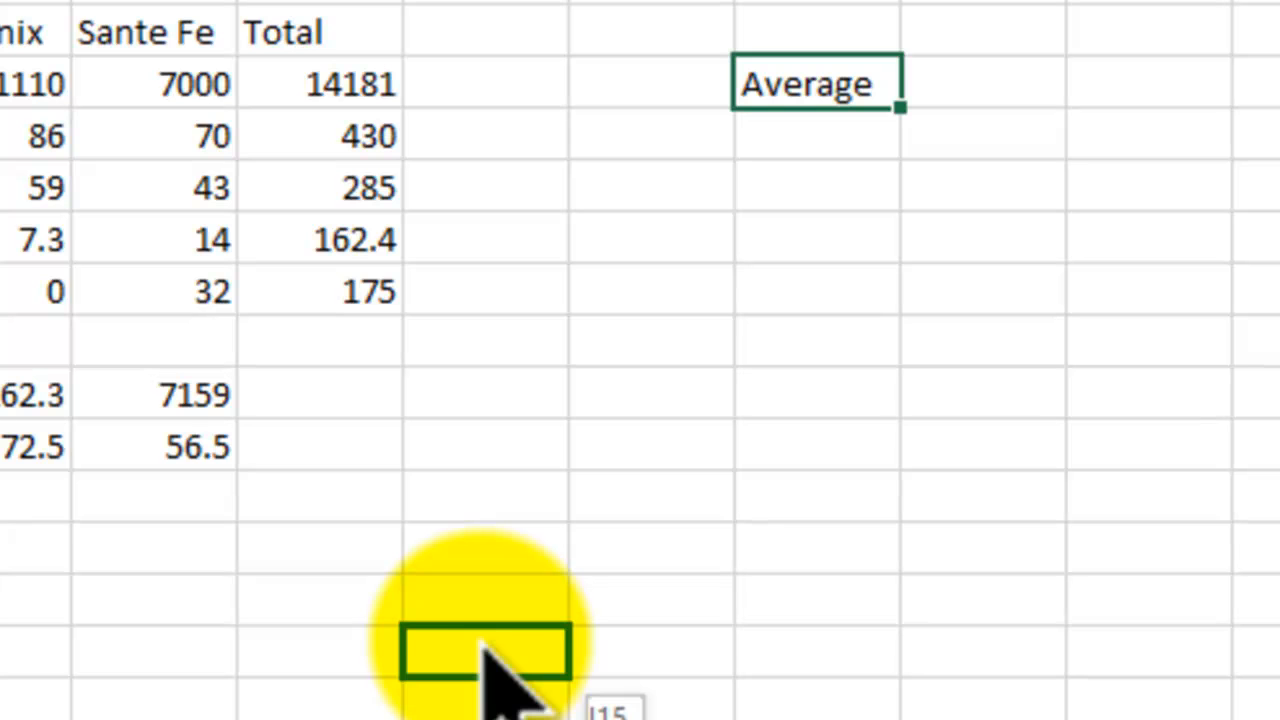
drag(484, 645, 478, 638)
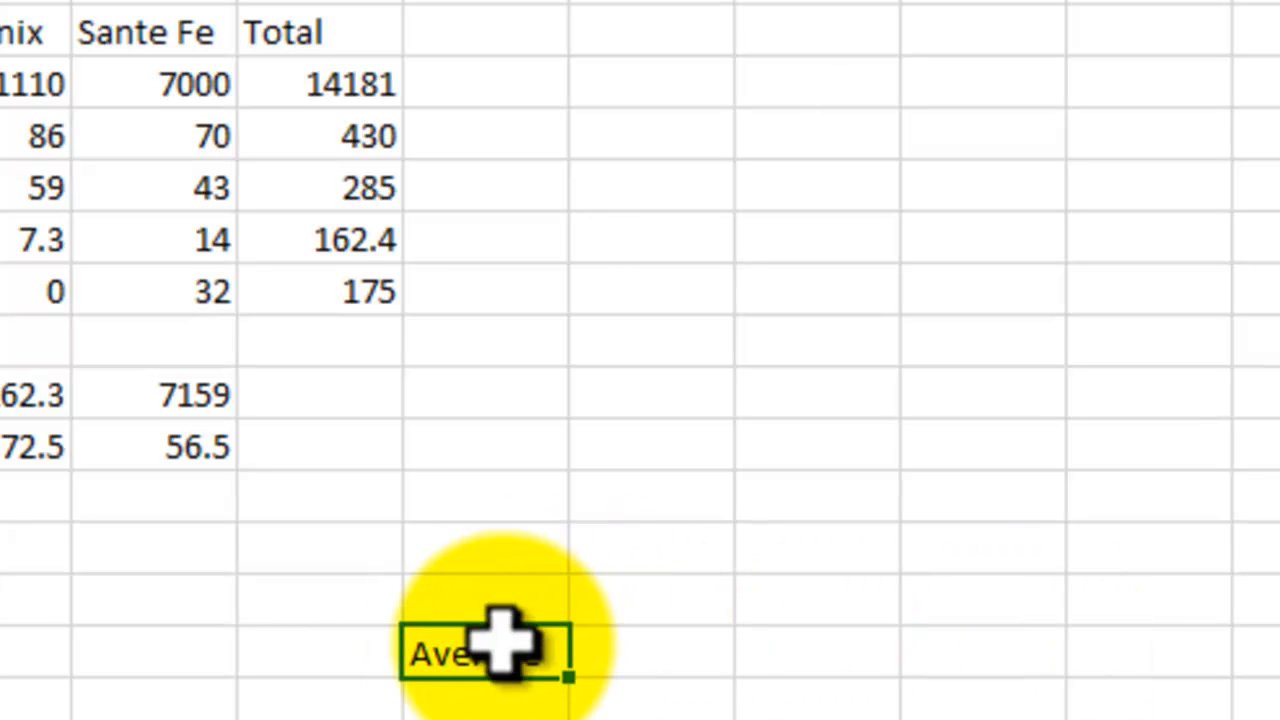
drag(505, 628, 1279, 658)
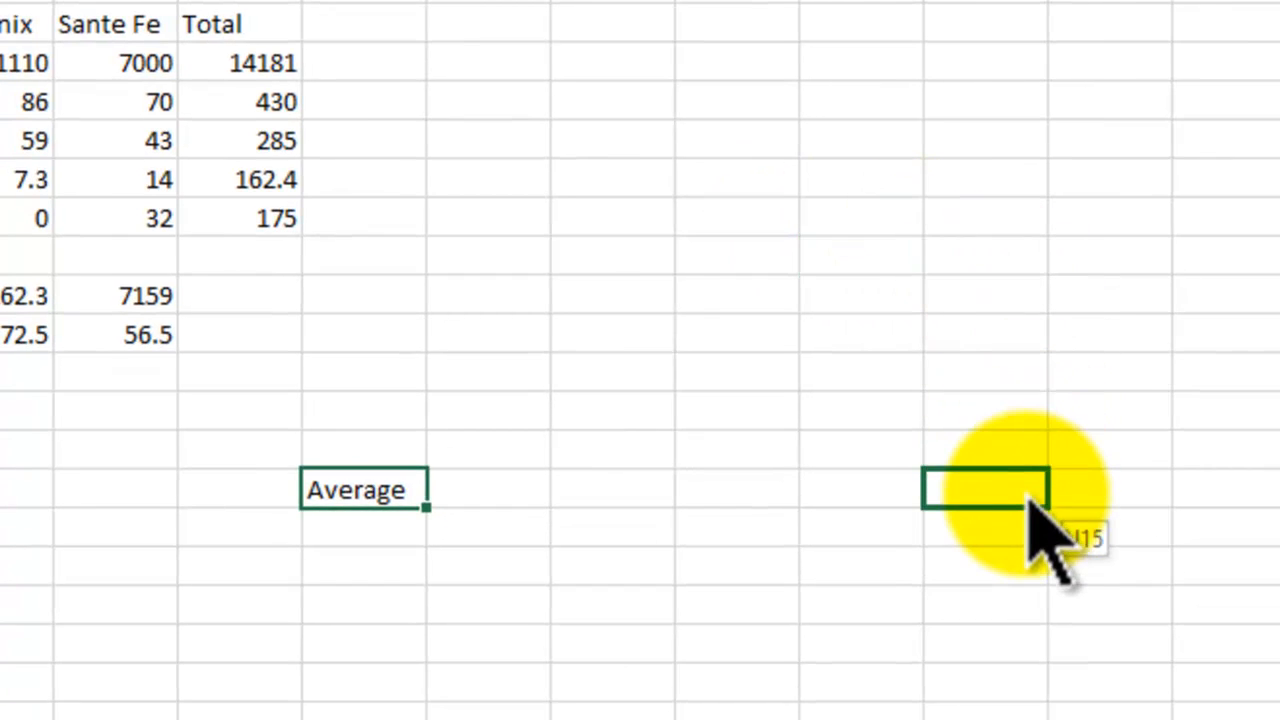
drag(1027, 495, 1026, 492)
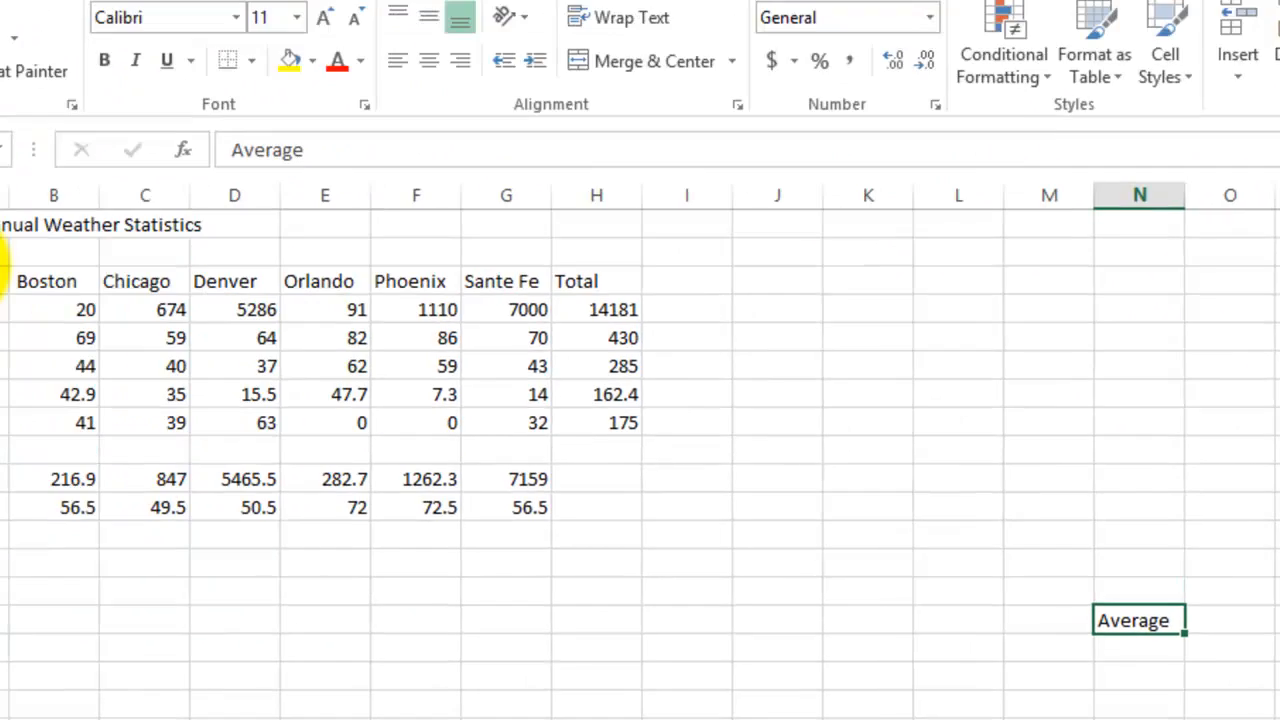
Step: Move the weather table A1:H12 so that it starts in cell E7
click(57, 286)
drag(57, 286, 735, 550)
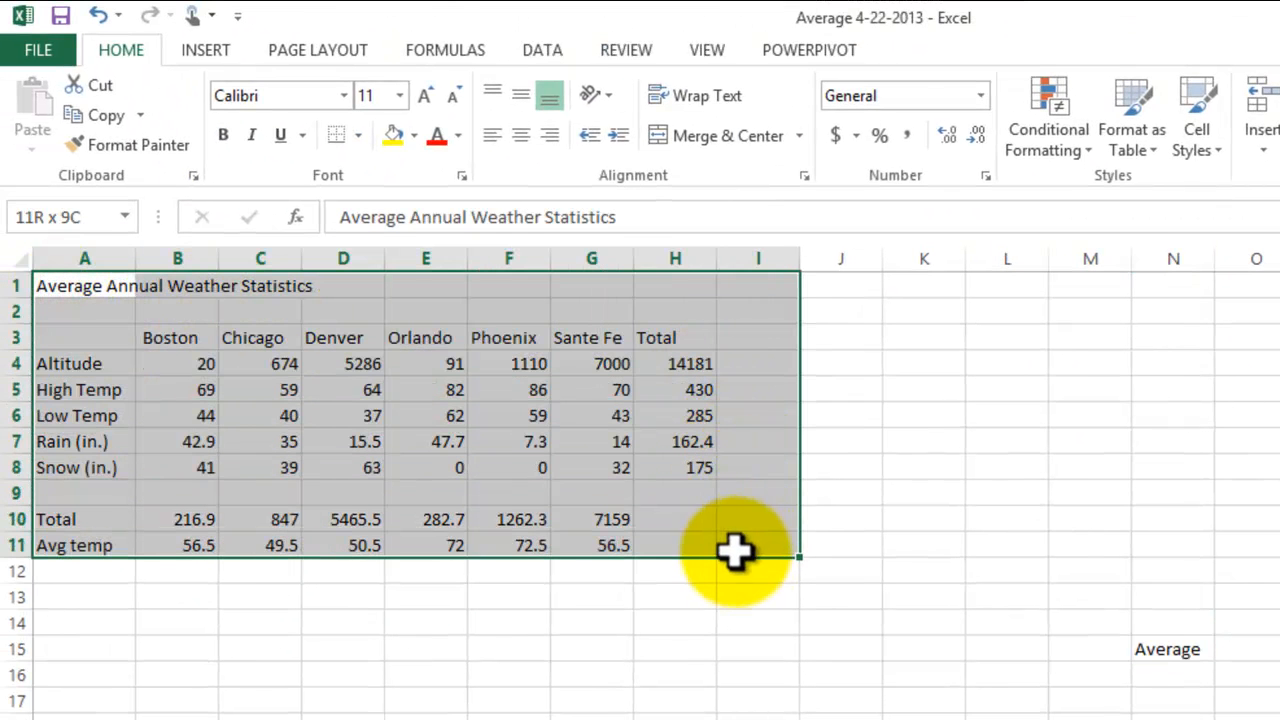
drag(80, 290, 660, 560)
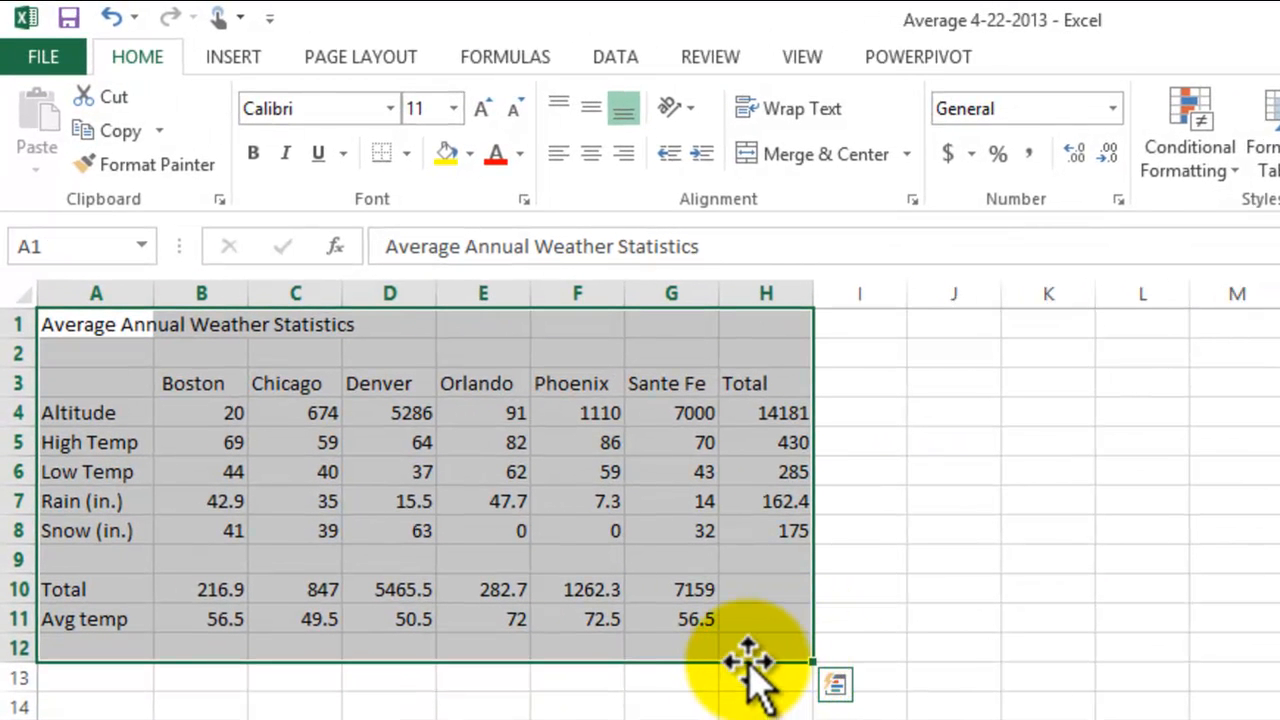
drag(748, 660, 1112, 719)
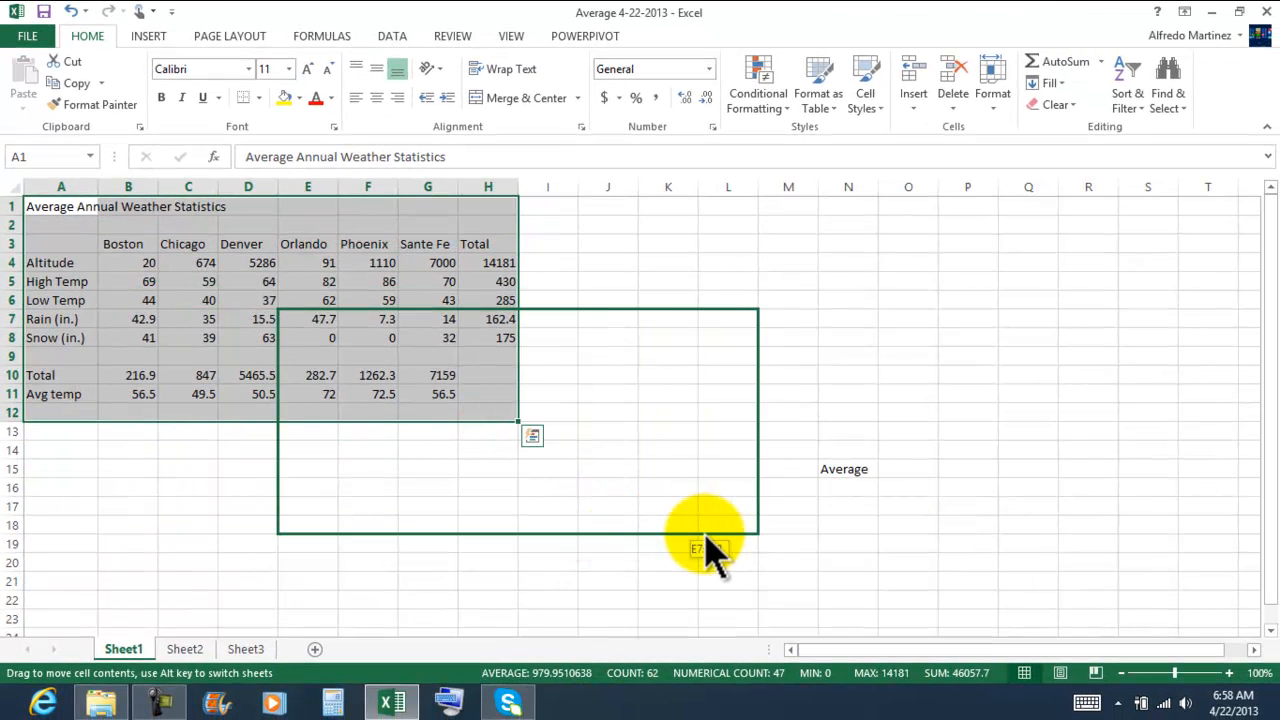
drag(707, 540, 706, 536)
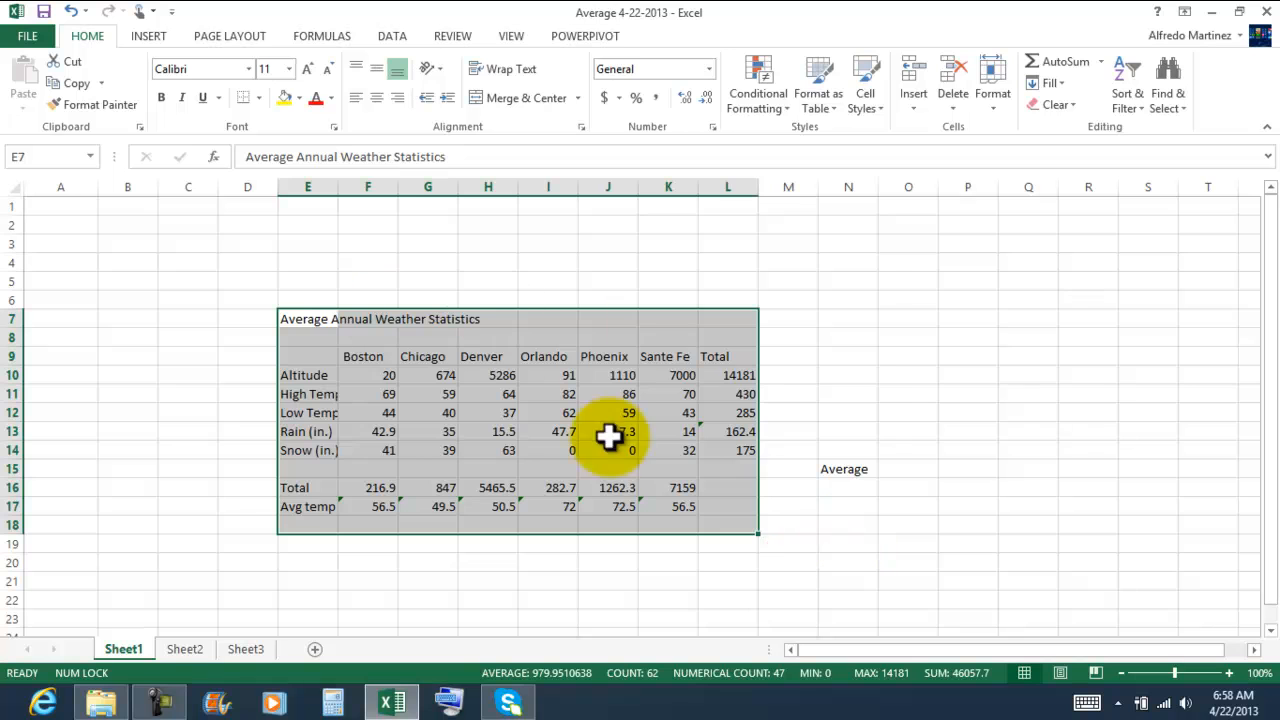
click(975, 323)
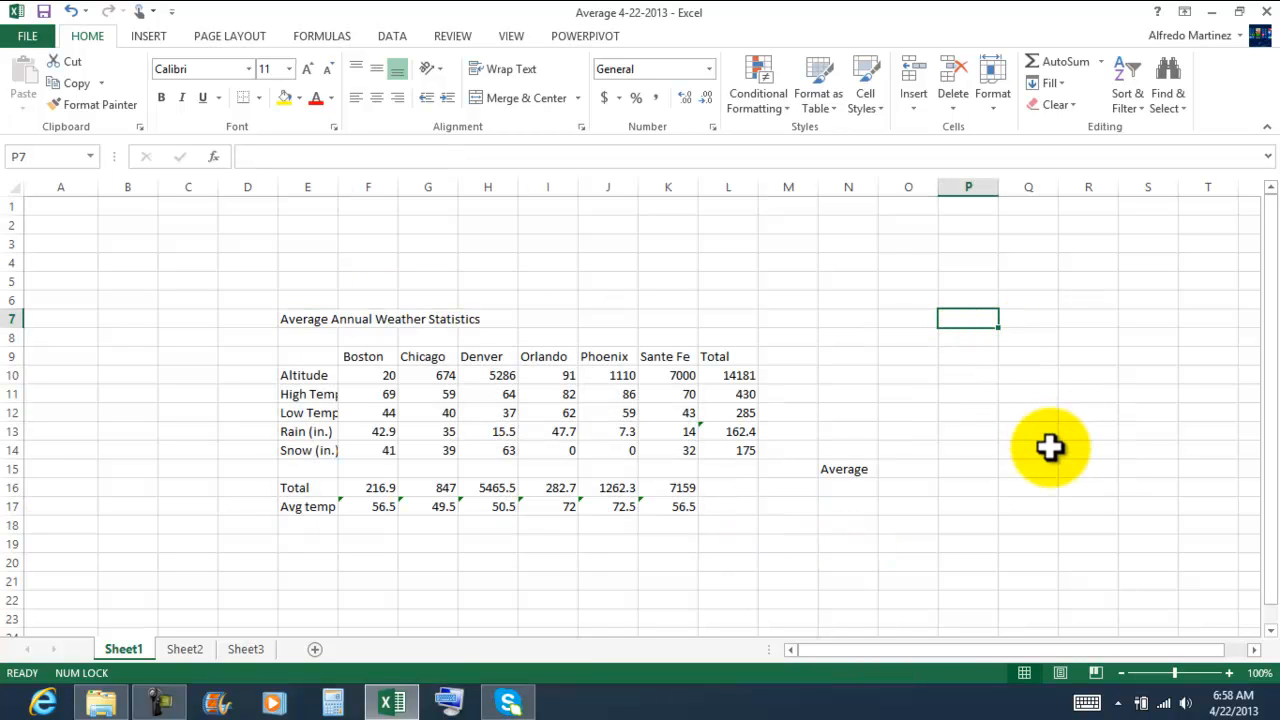
Step: Move the whole weather table from E7:L18 back to start in cell A1
mouse_move(297, 316)
mouse_down()
mouse_move(371, 320)
mouse_move(714, 403)
mouse_move(733, 512)
mouse_up()
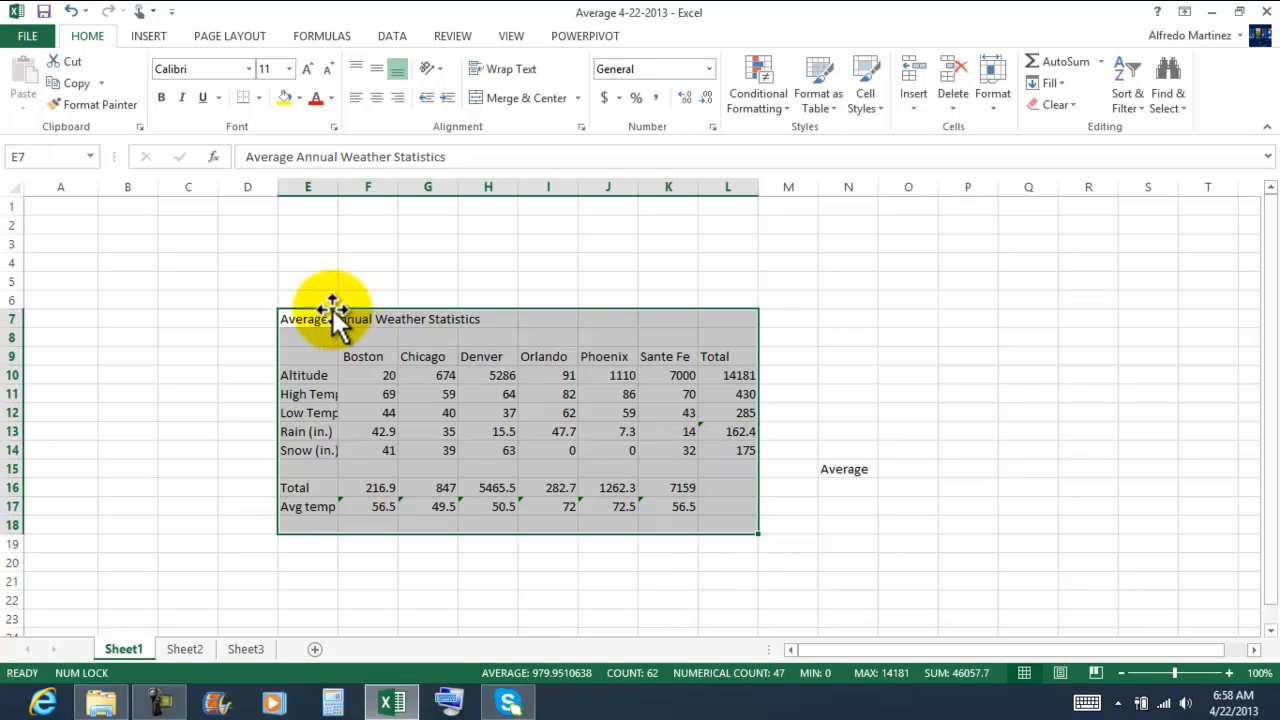
drag(334, 312, 57, 207)
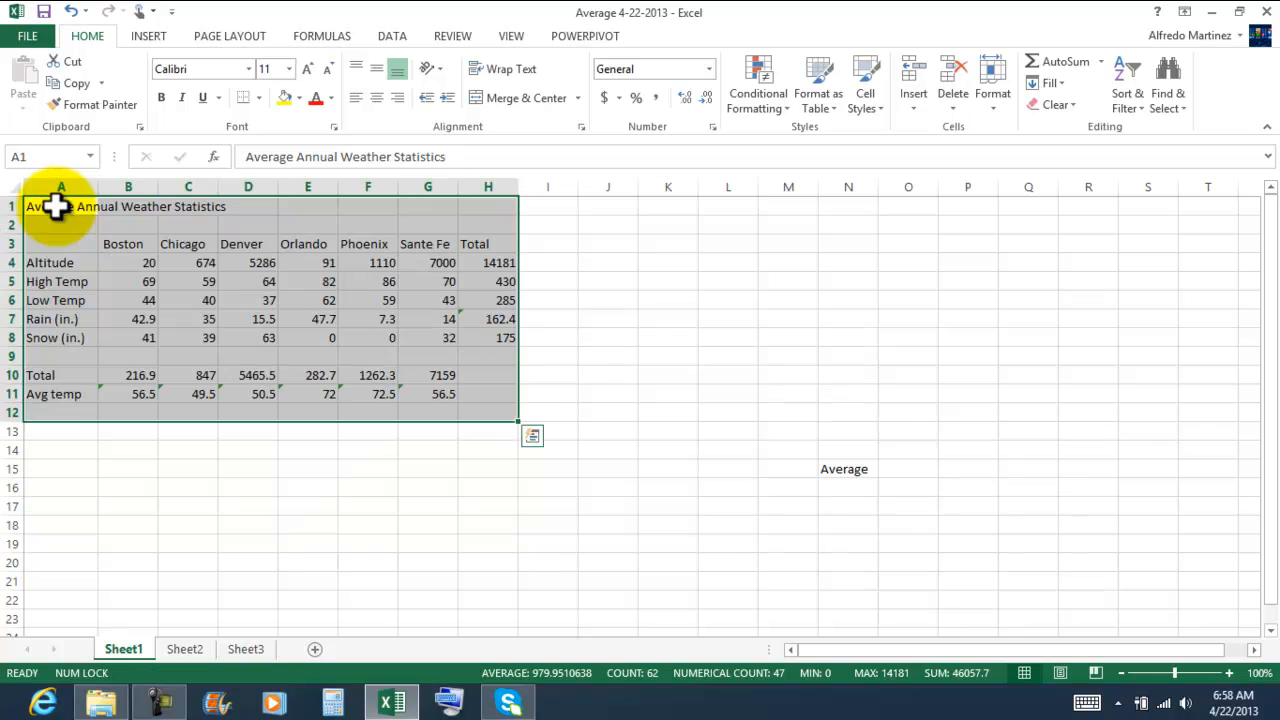
click(518, 583)
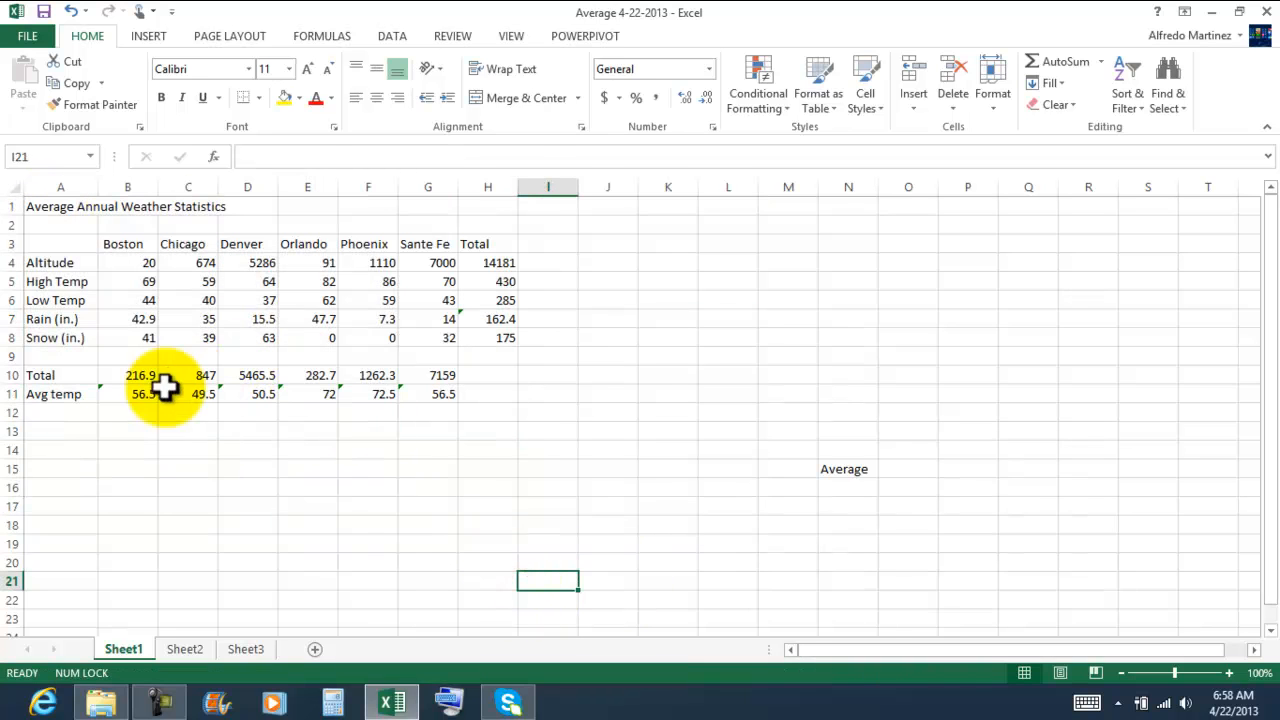
Step: Ignore the omitted-adjacent-cells error for all city average temperatures in B11:G11
drag(110, 393, 434, 394)
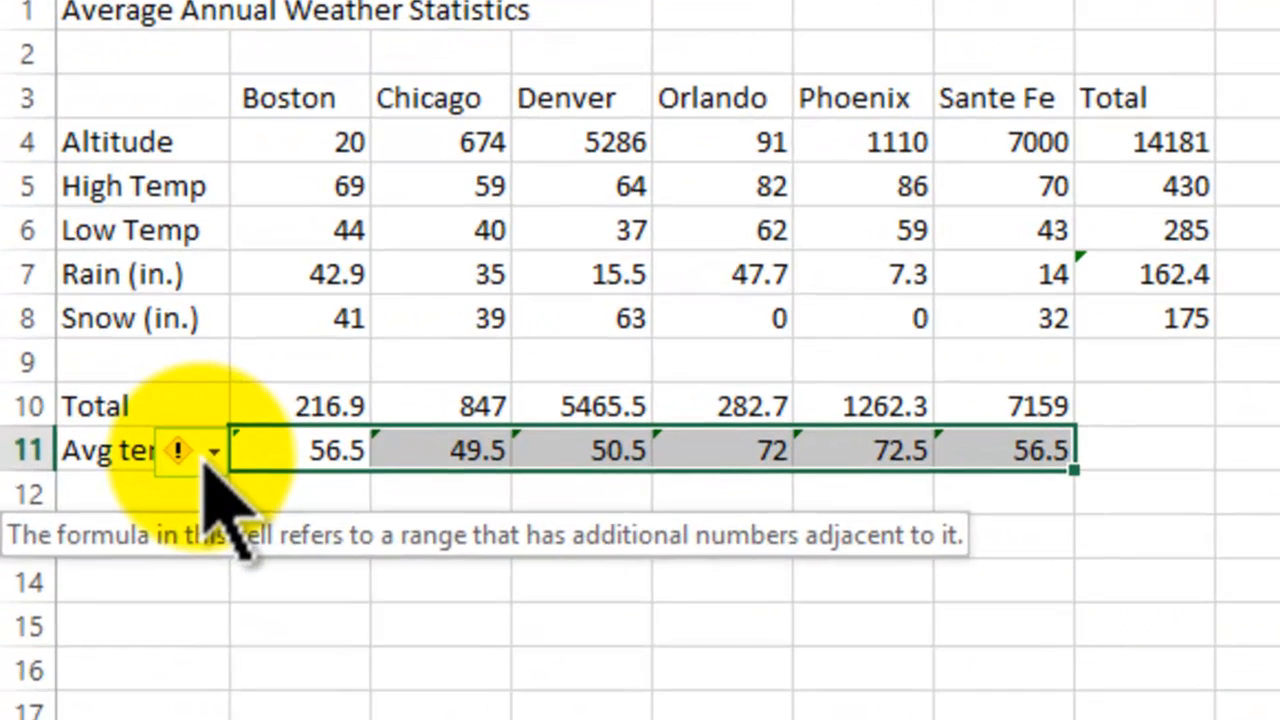
click(86, 395)
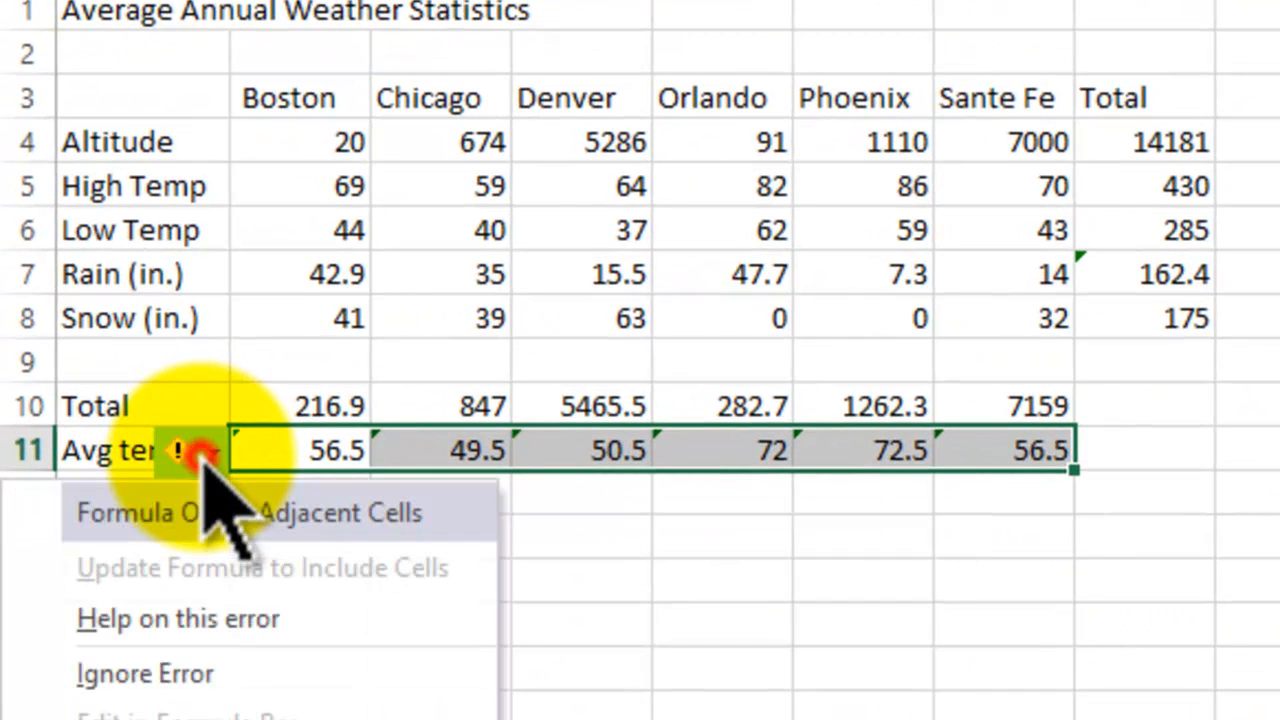
click(222, 678)
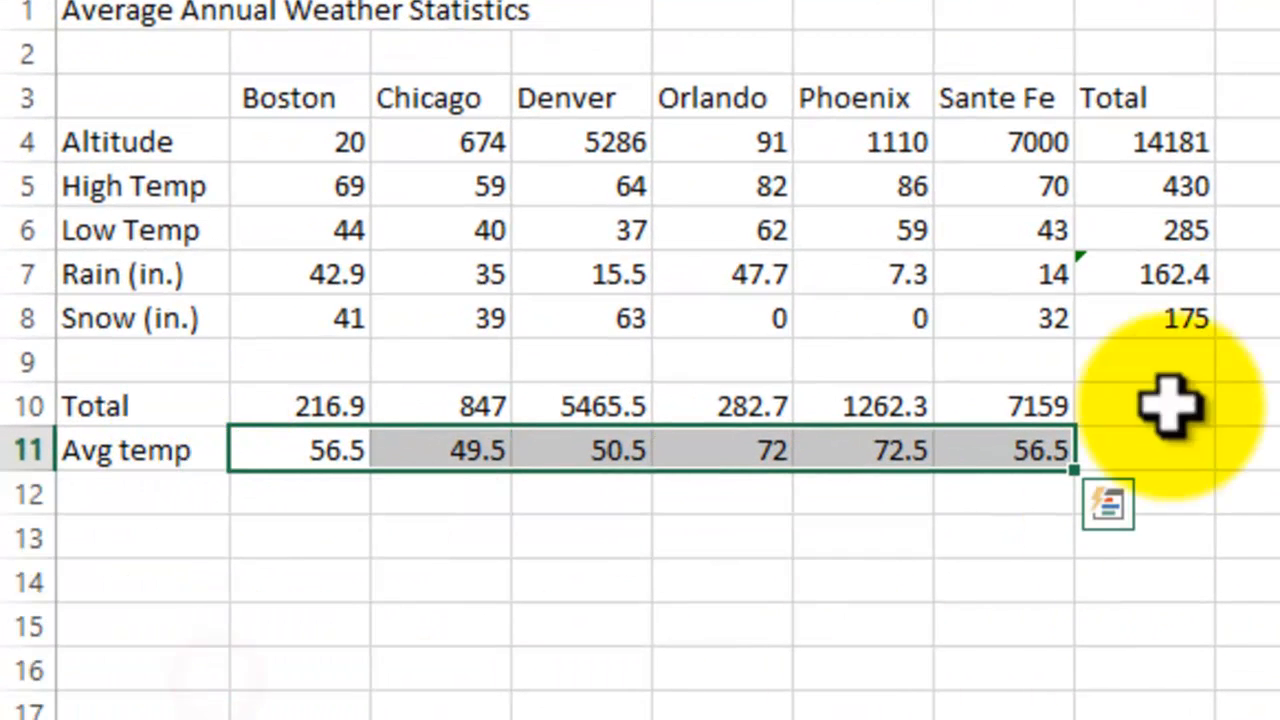
Step: Ignore the inconsistent-formula error on the rain total in H7
click(1107, 274)
click(1045, 274)
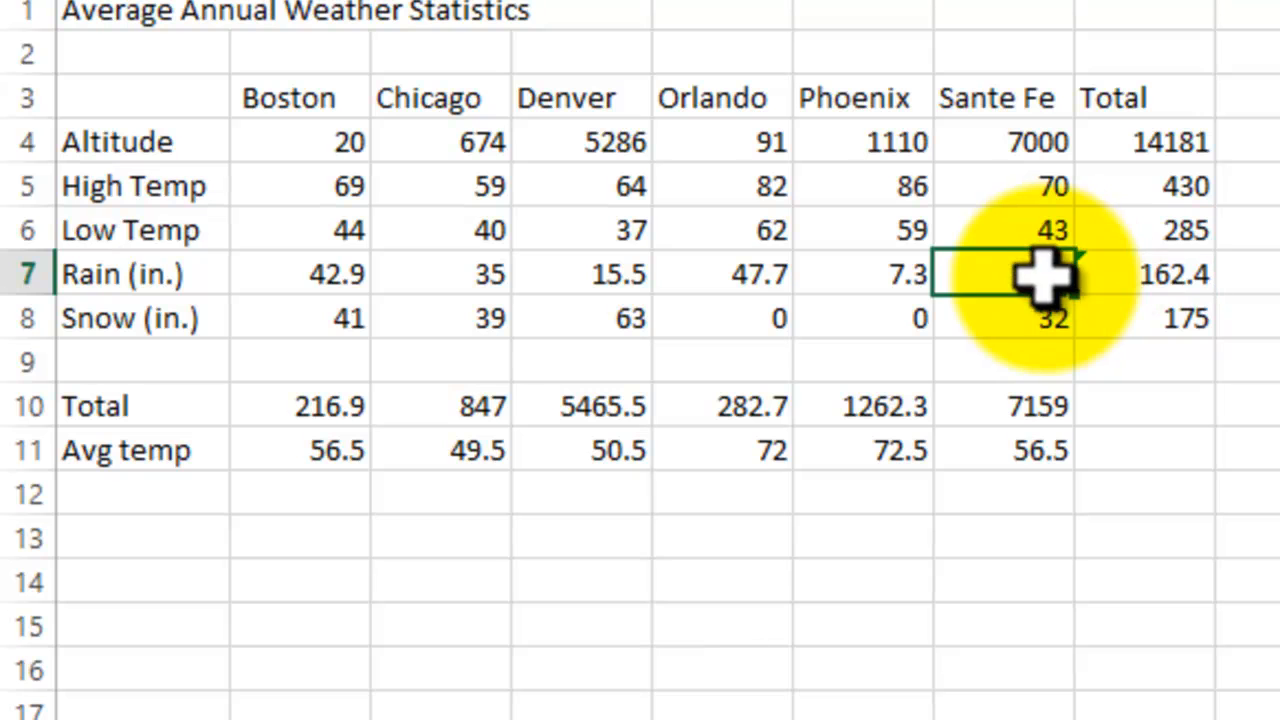
click(1110, 274)
click(1030, 274)
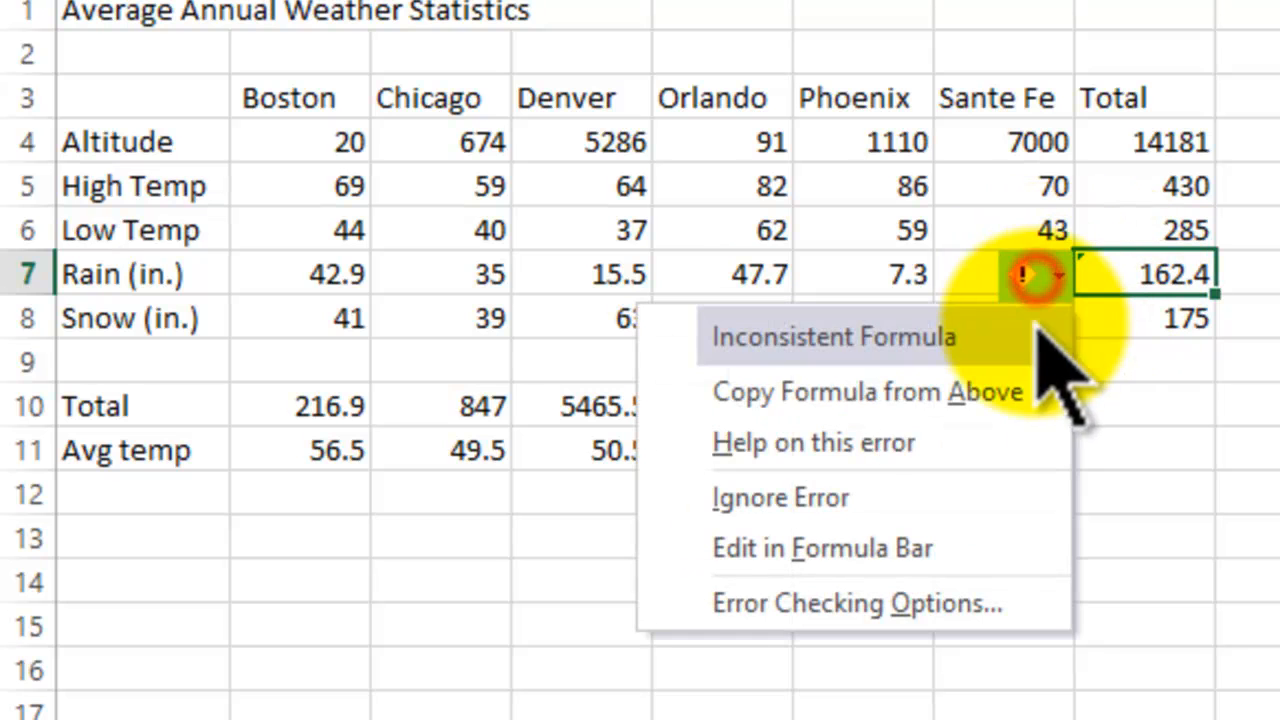
click(797, 490)
click(1255, 538)
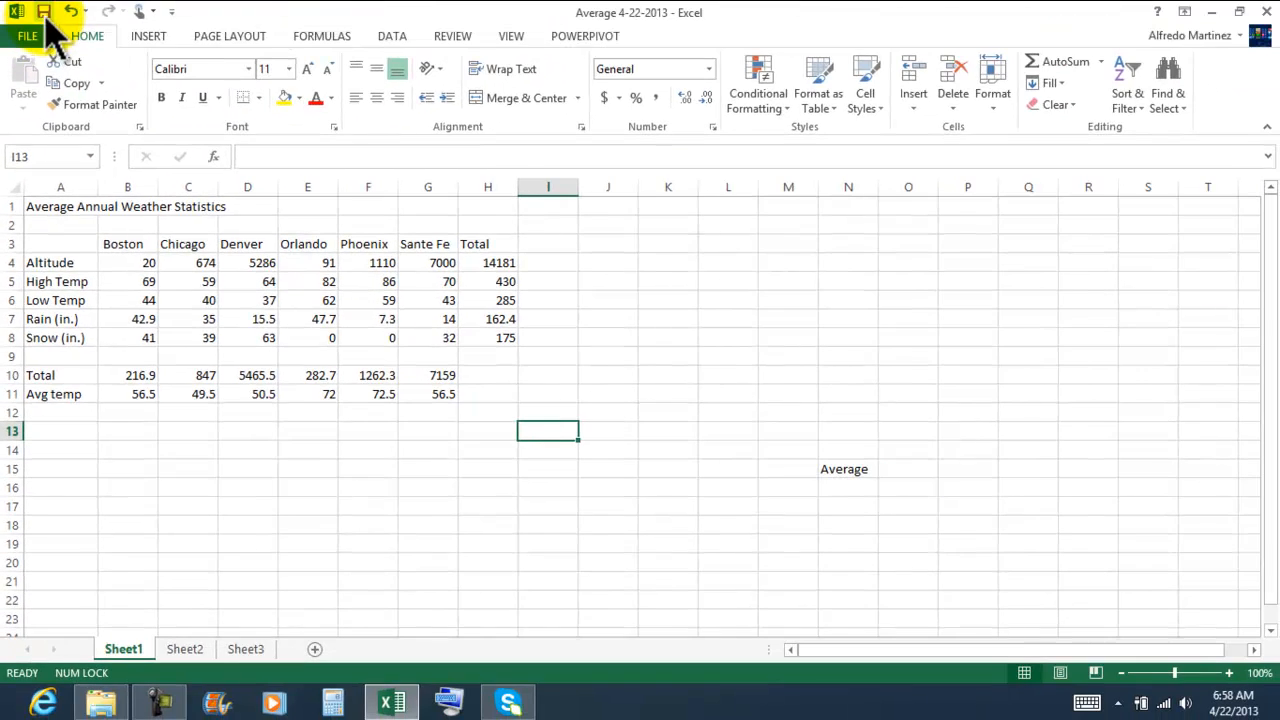
Step: Move the Average label from N15 to cell J3
click(425, 467)
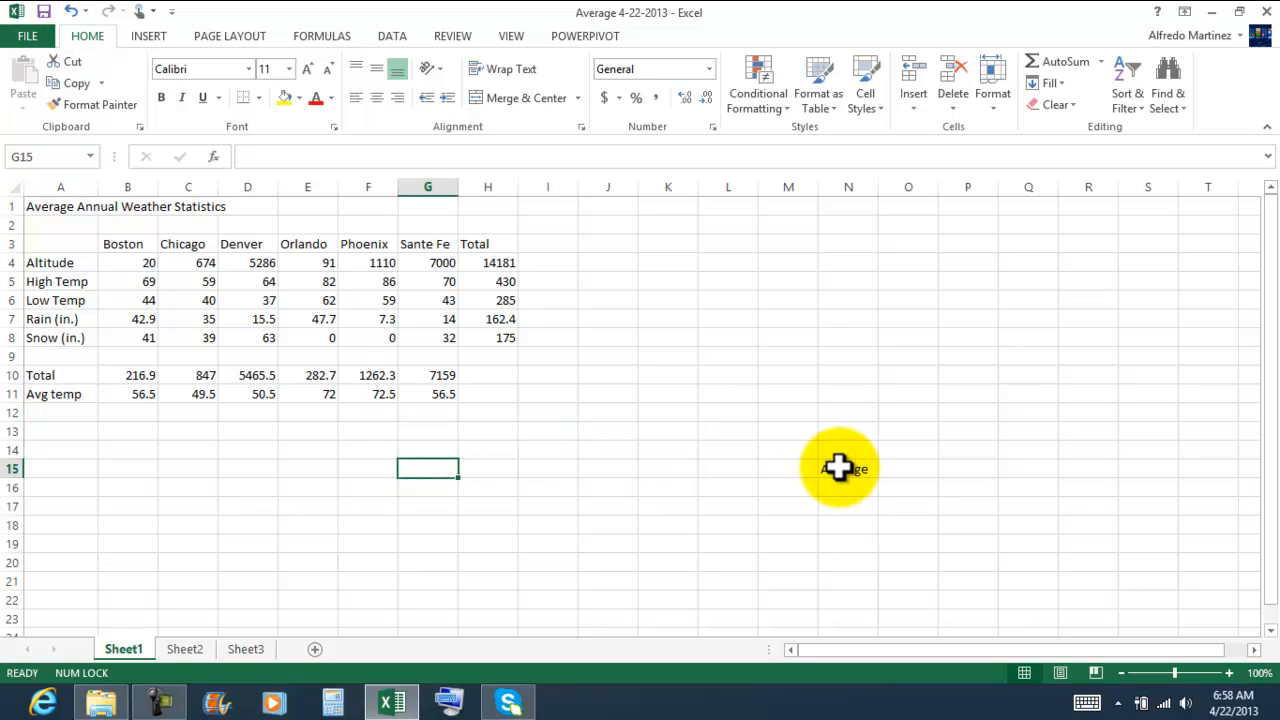
drag(860, 460, 600, 243)
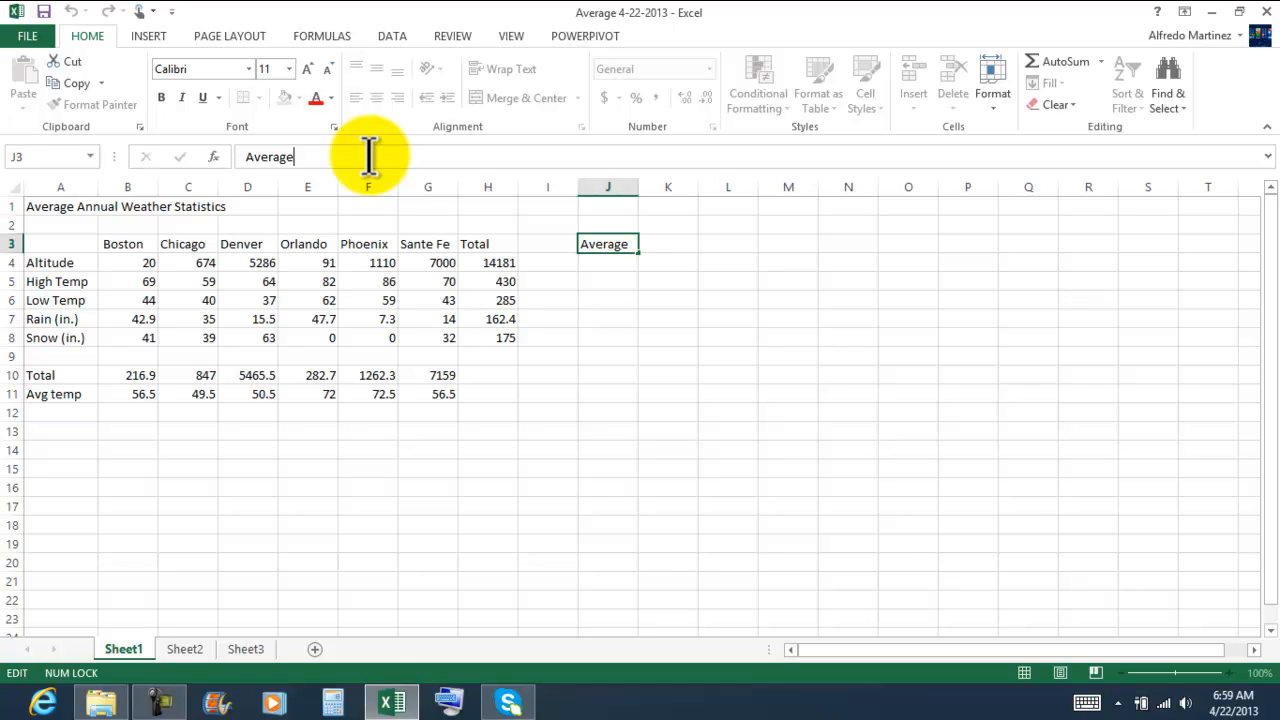
key(Return)
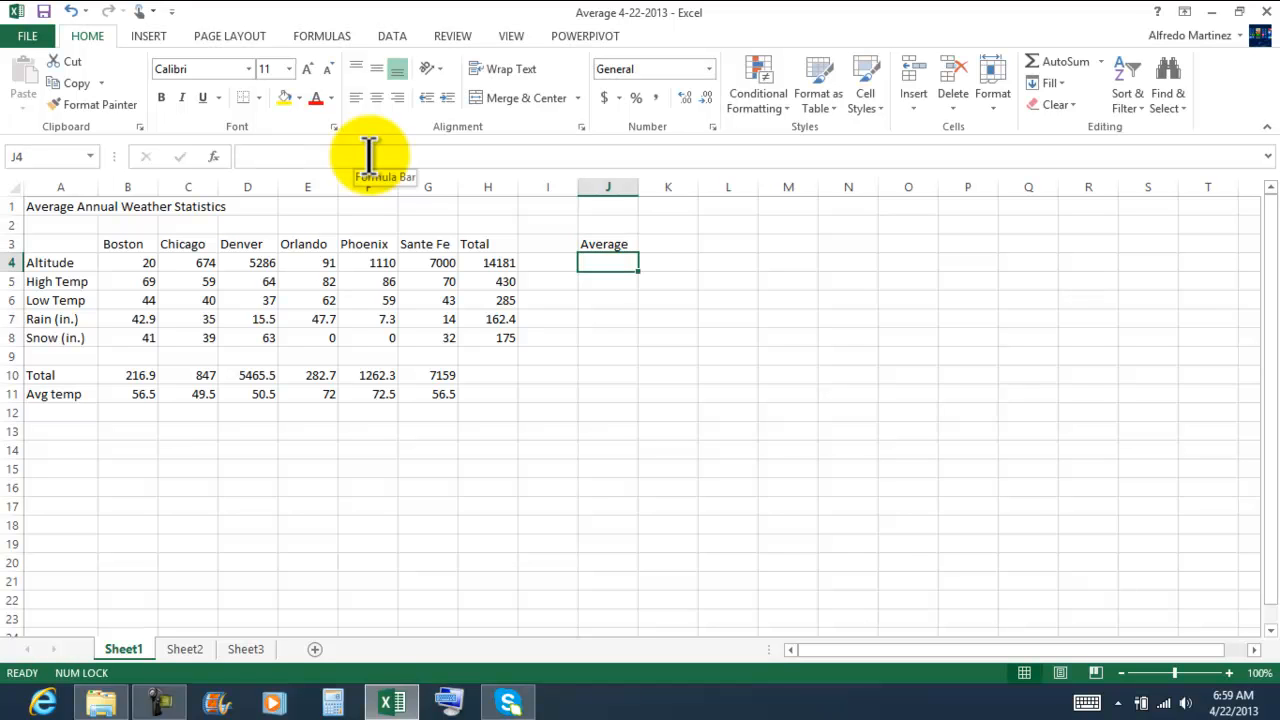
Step: Review the row totals in H4:H8 and the SUM formulas behind the Boston, Chicago, Orlando and Sante Fe totals in row 10
click(372, 480)
drag(495, 259, 497, 338)
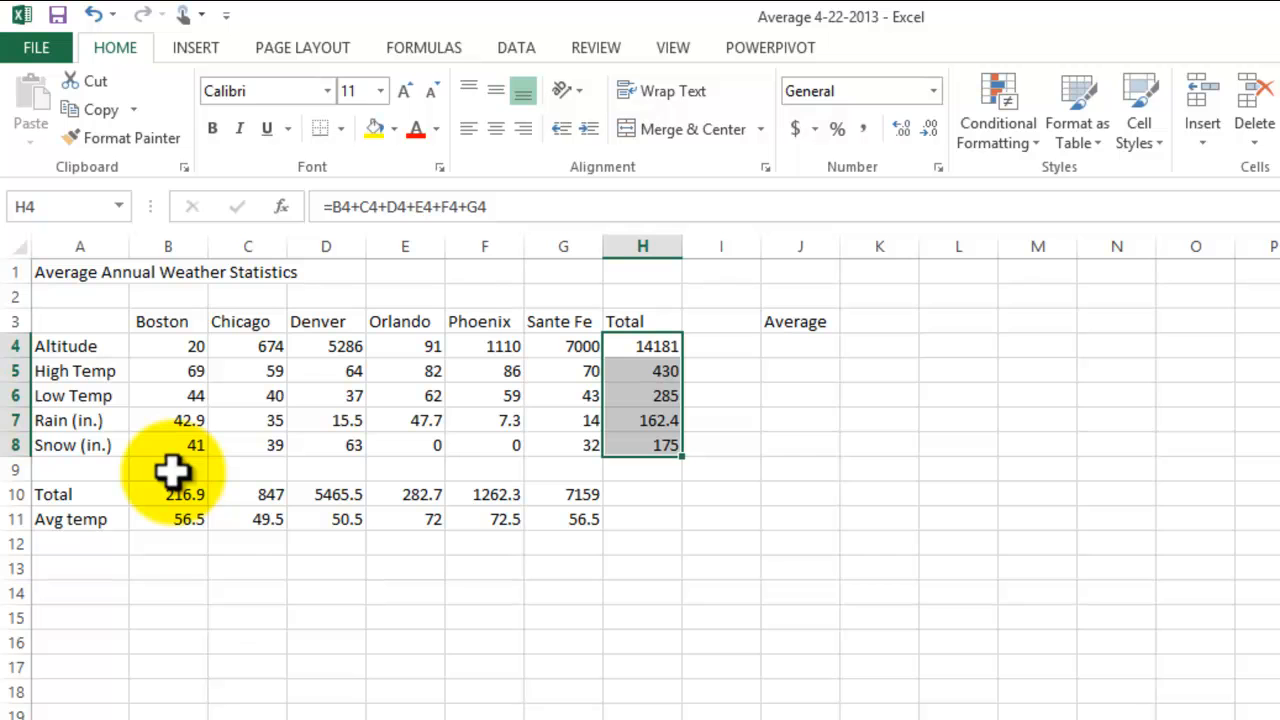
click(1075, 553)
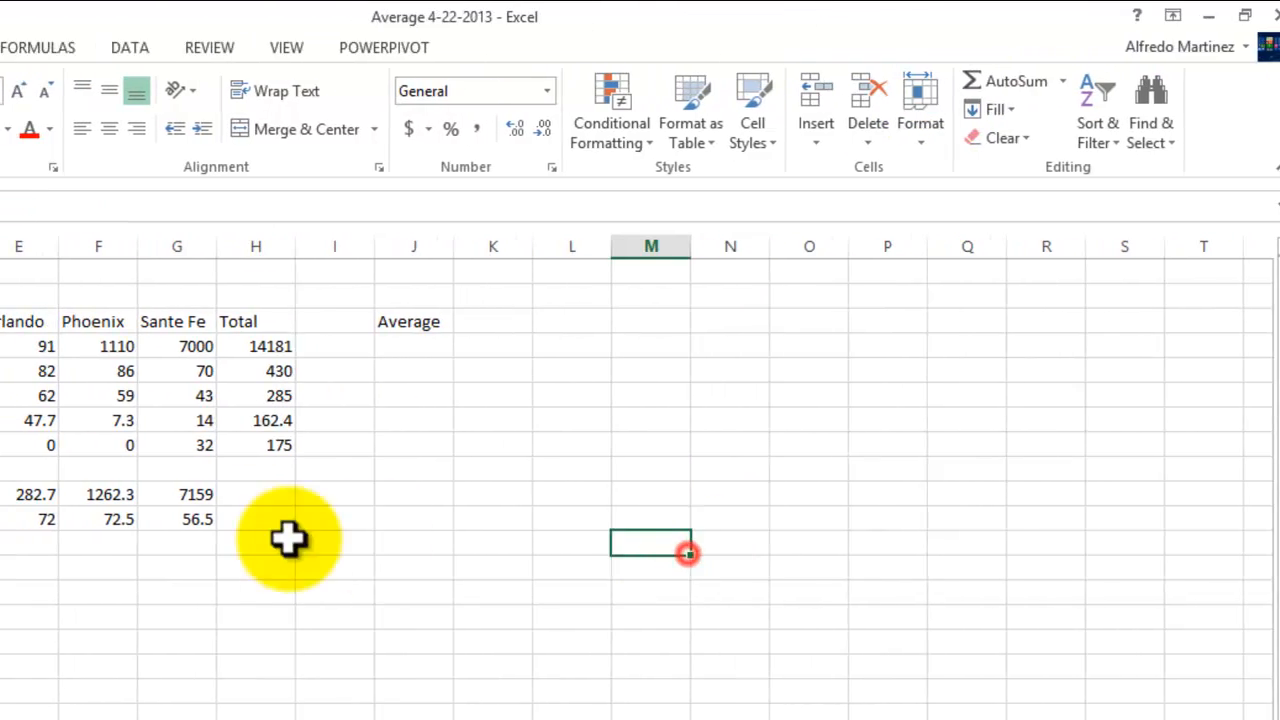
click(170, 493)
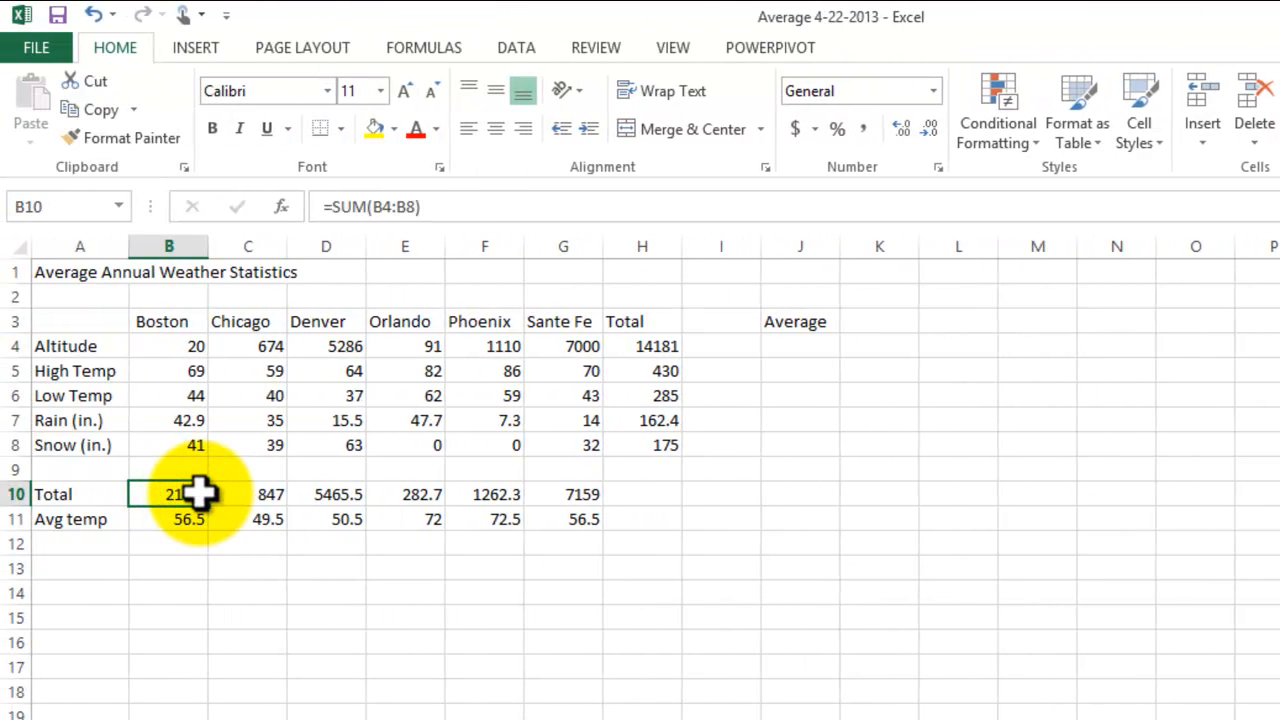
click(260, 492)
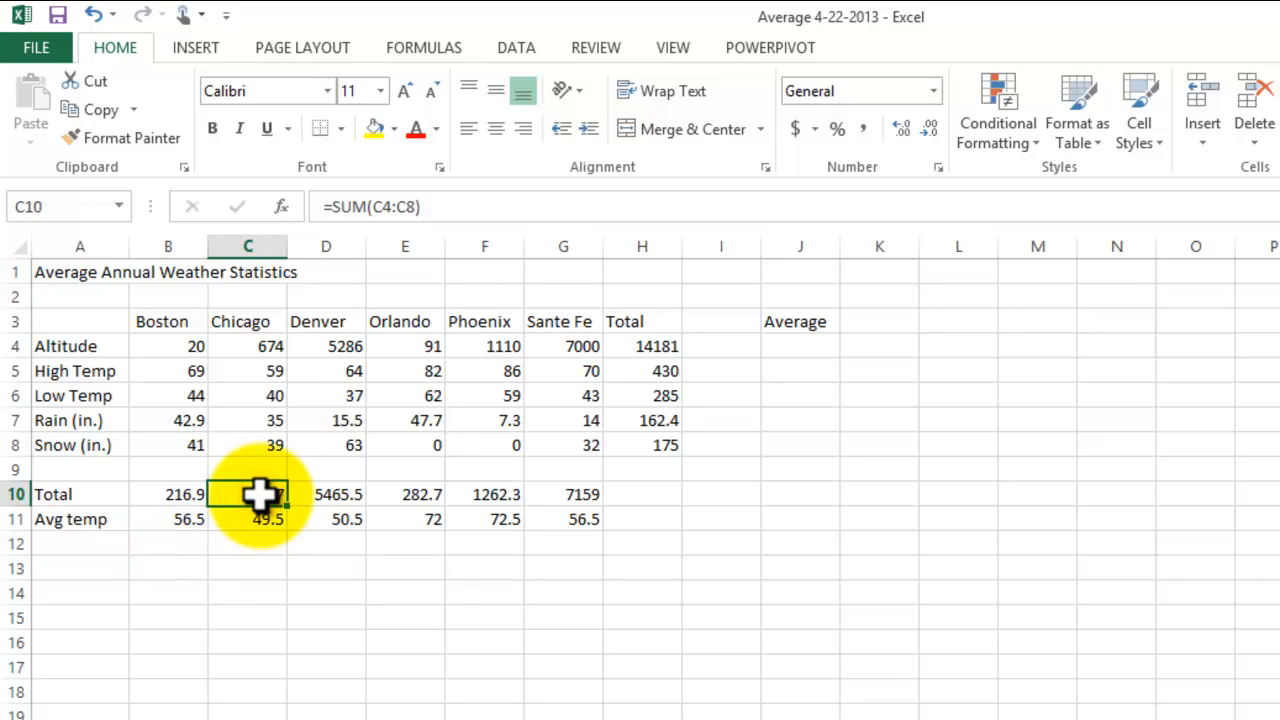
click(390, 492)
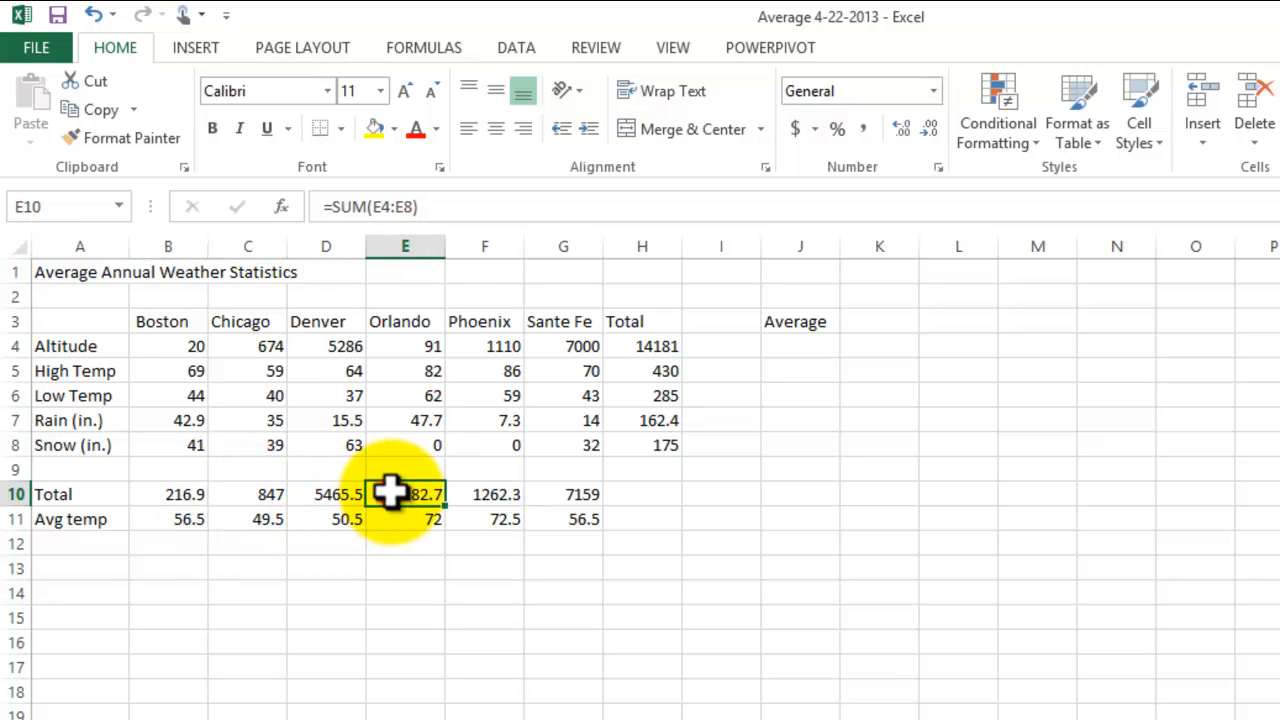
click(580, 497)
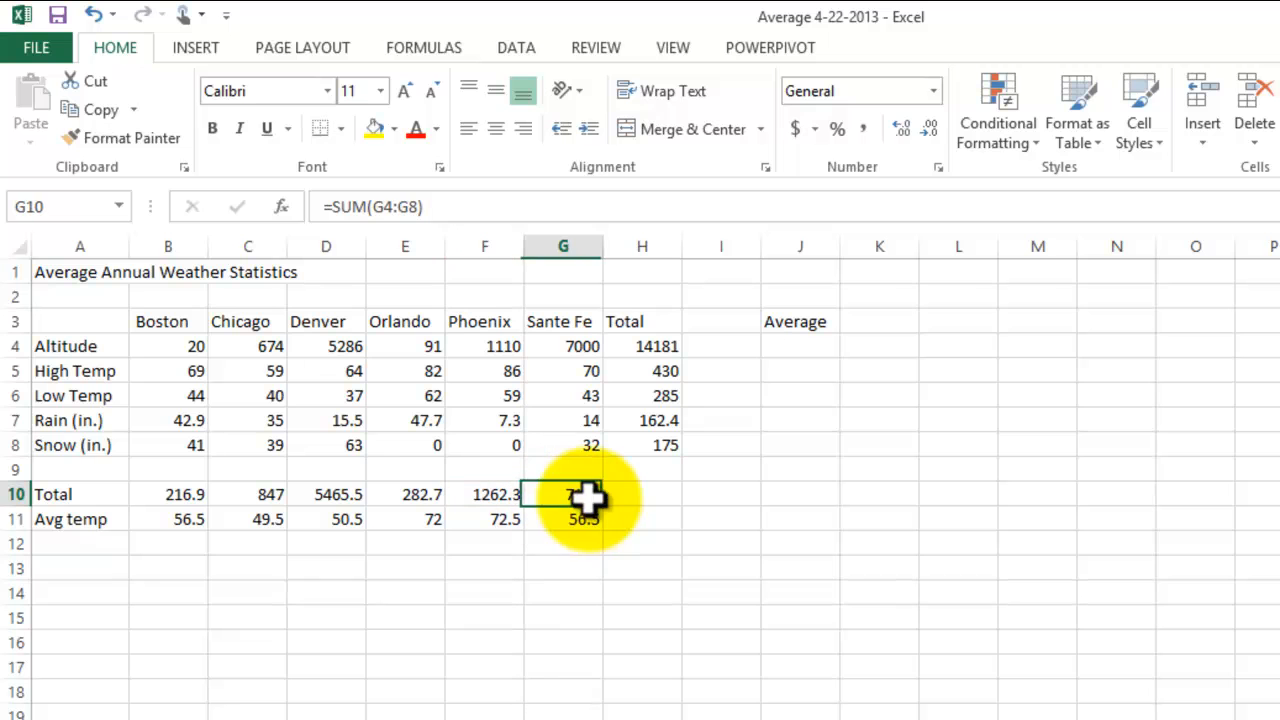
Step: Review the AVERAGE formulas behind the Boston, Chicago, Denver and Orlando average temperatures in row 11 and the functions offered by AutoSum
click(180, 518)
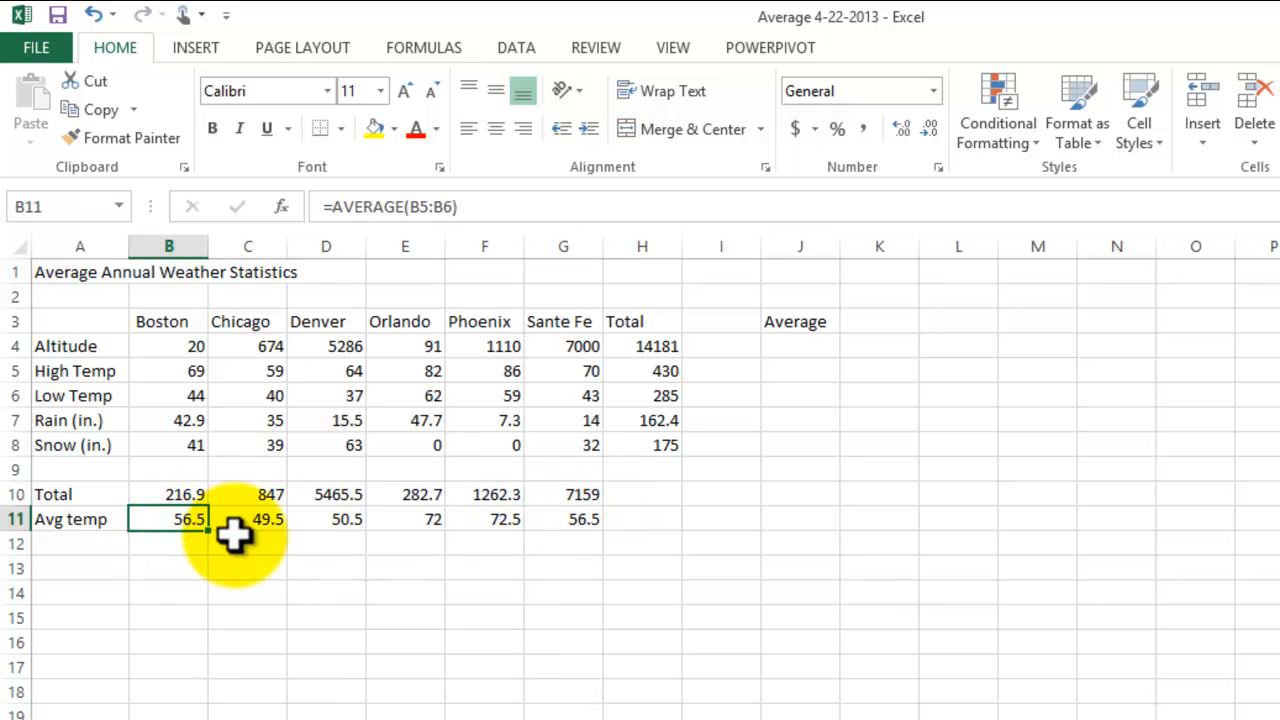
click(263, 519)
click(302, 519)
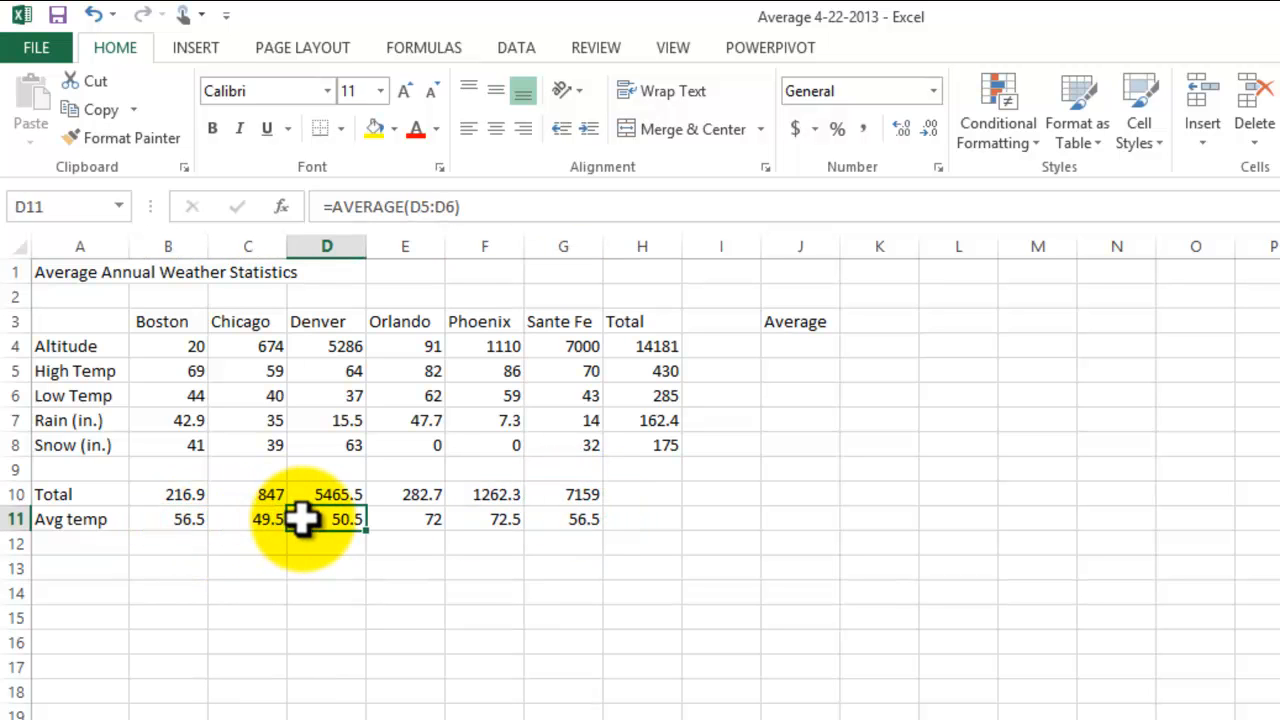
click(405, 519)
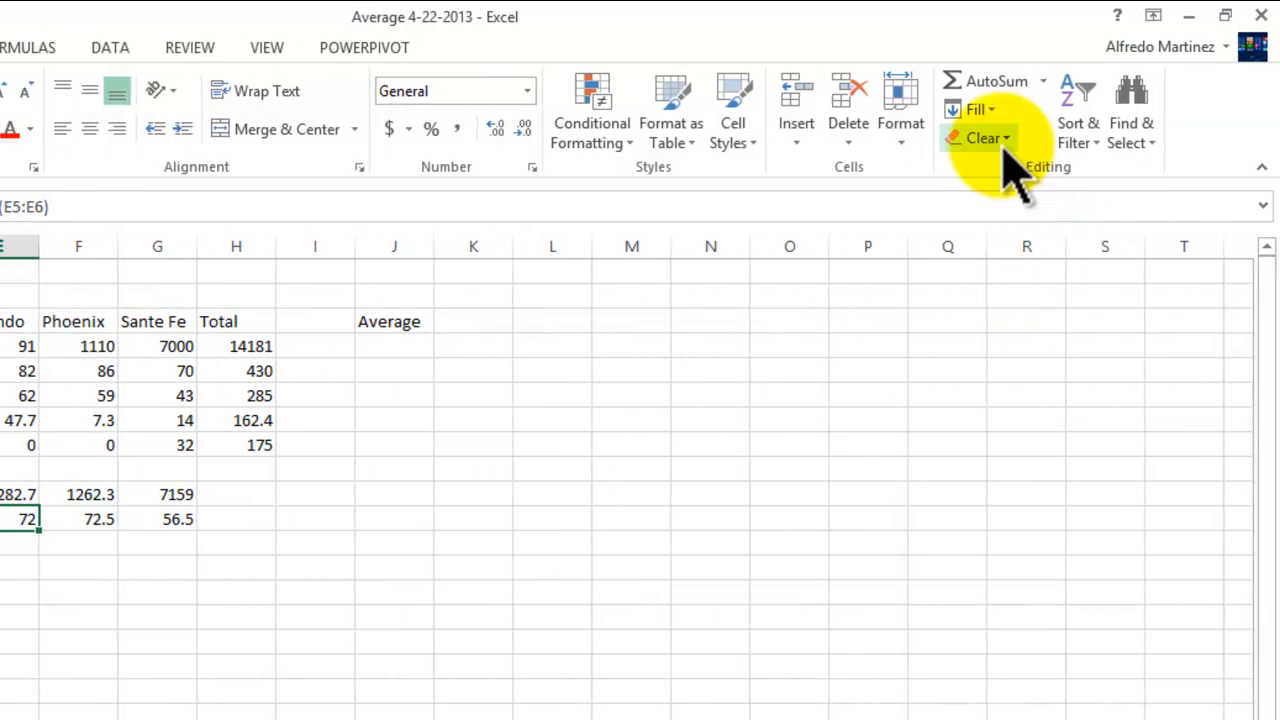
click(1043, 82)
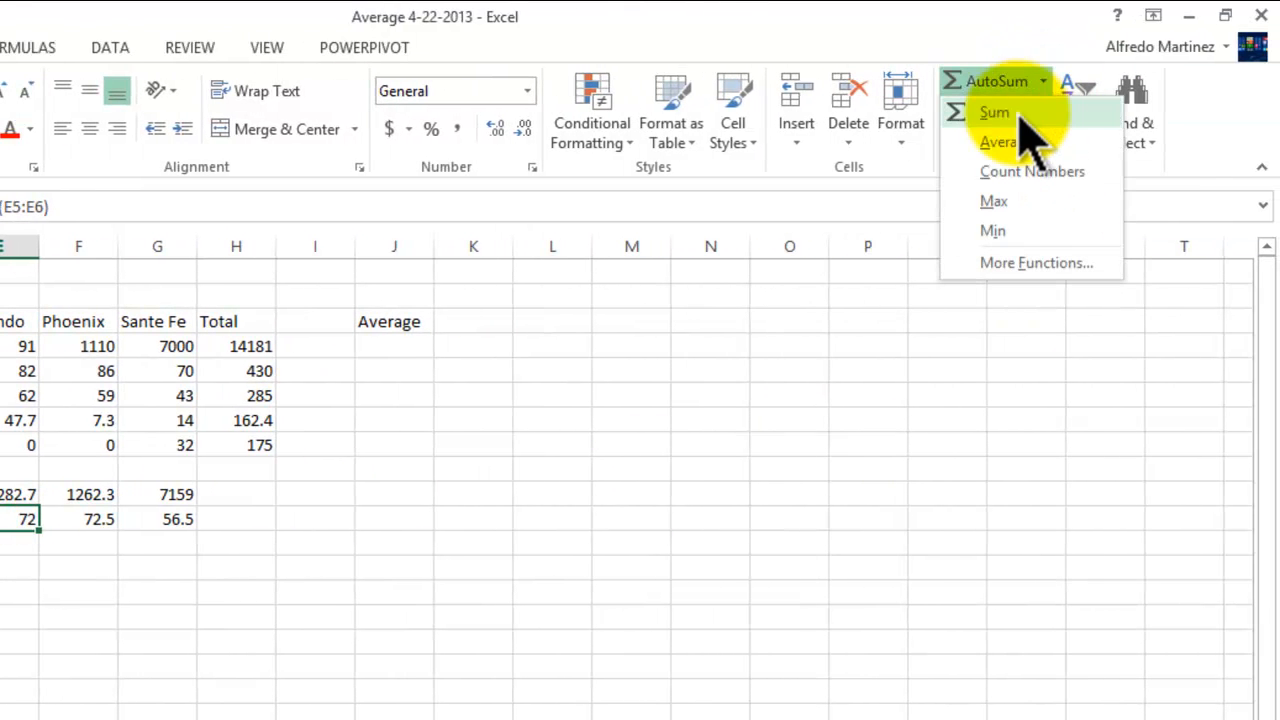
click(677, 546)
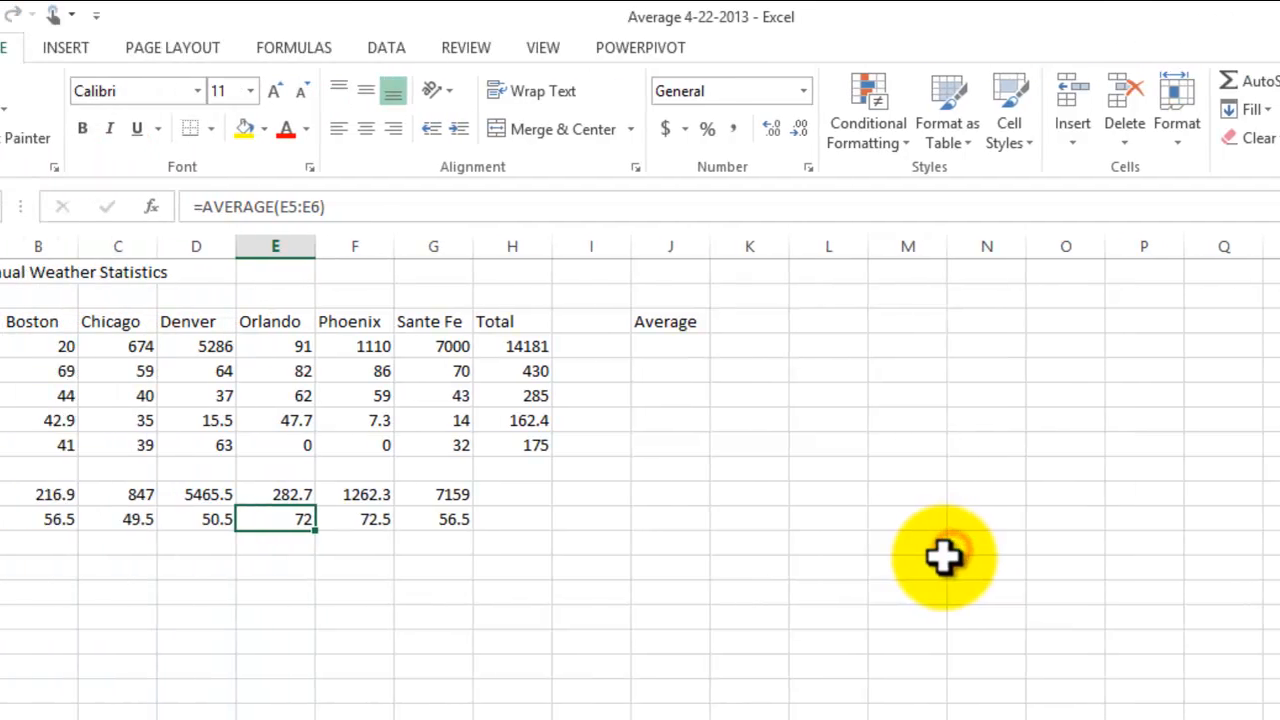
click(499, 569)
click(829, 480)
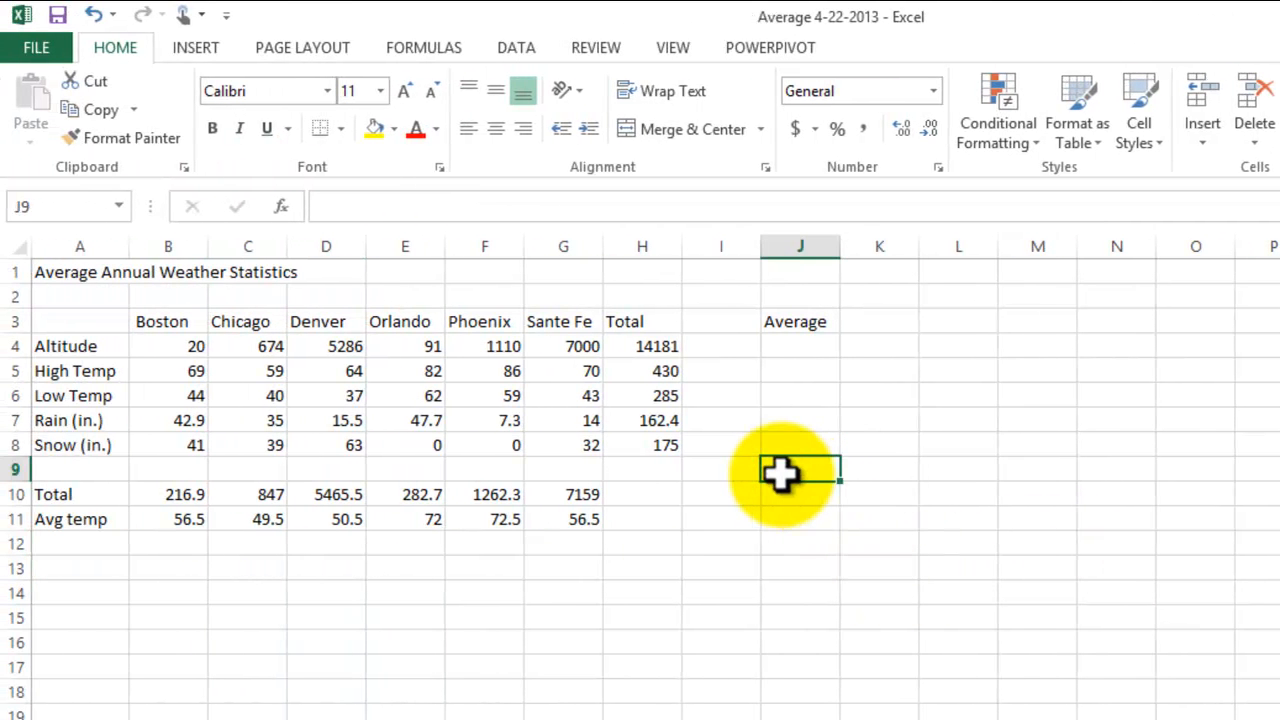
click(740, 570)
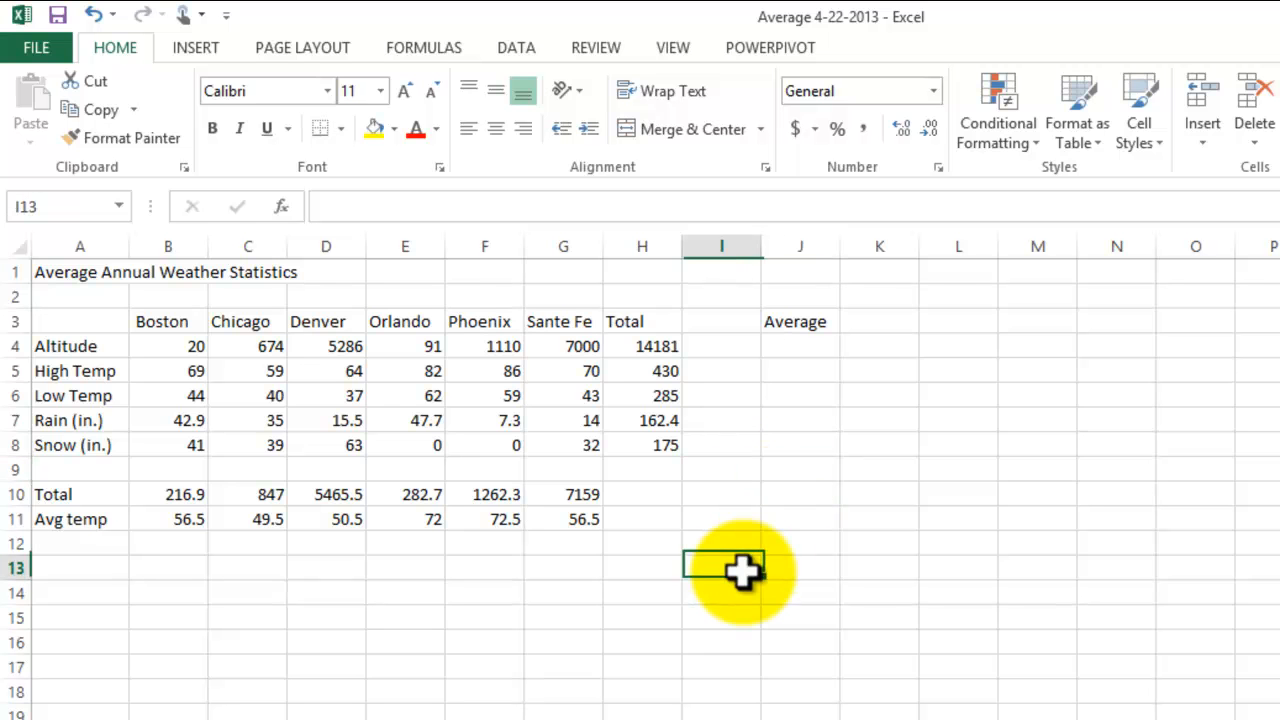
Step: Save the Average 4-22-2013 workbook and close both Excel and the Unit A folder window
click(40, 48)
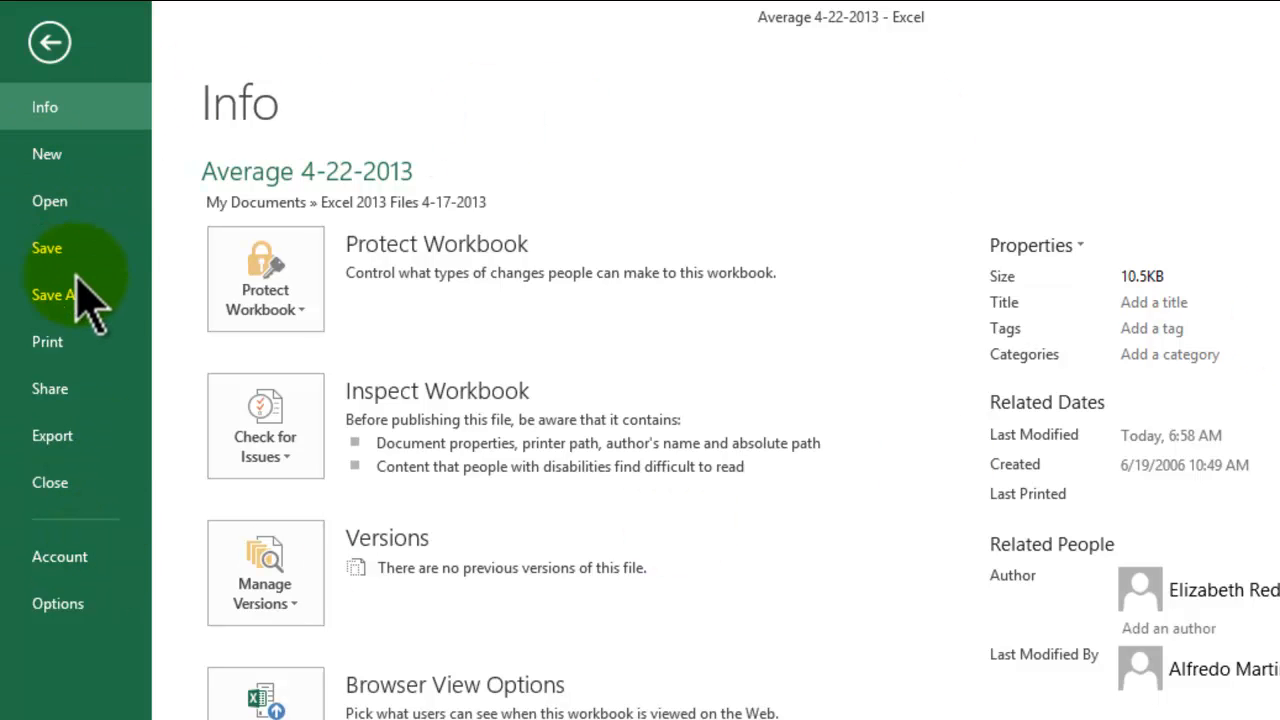
click(48, 252)
click(1258, 18)
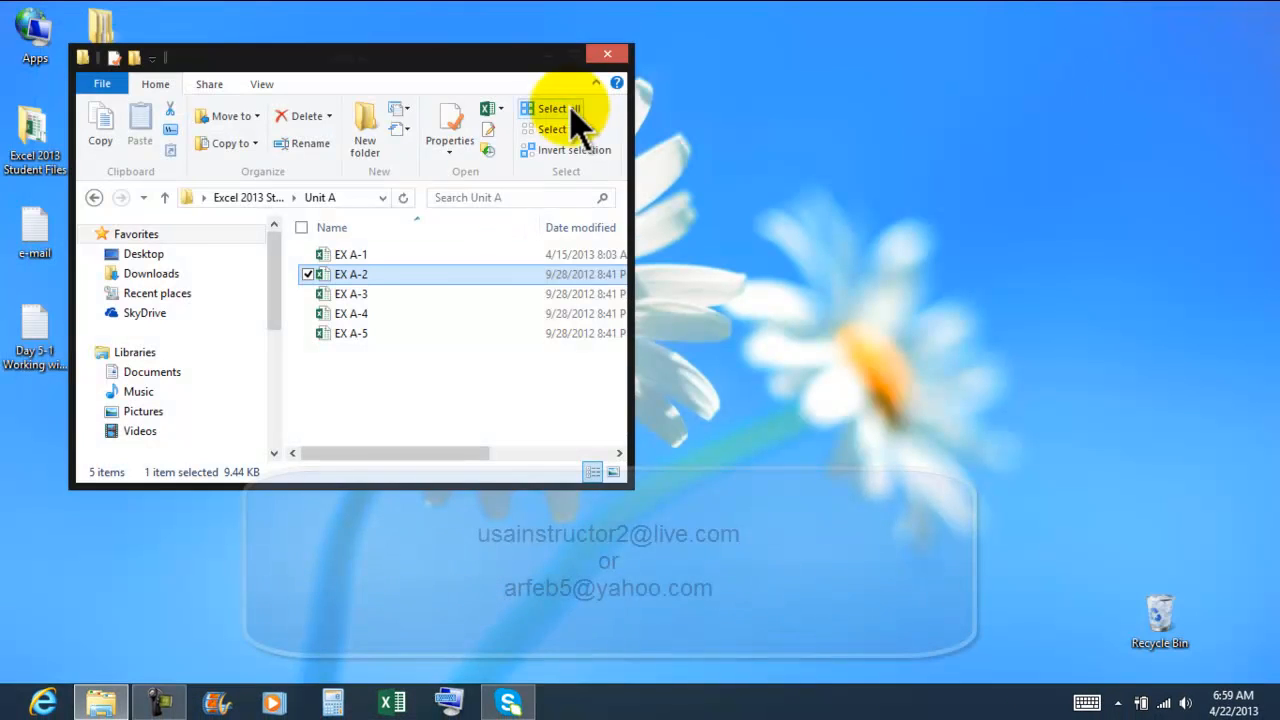
click(612, 55)
click(607, 57)
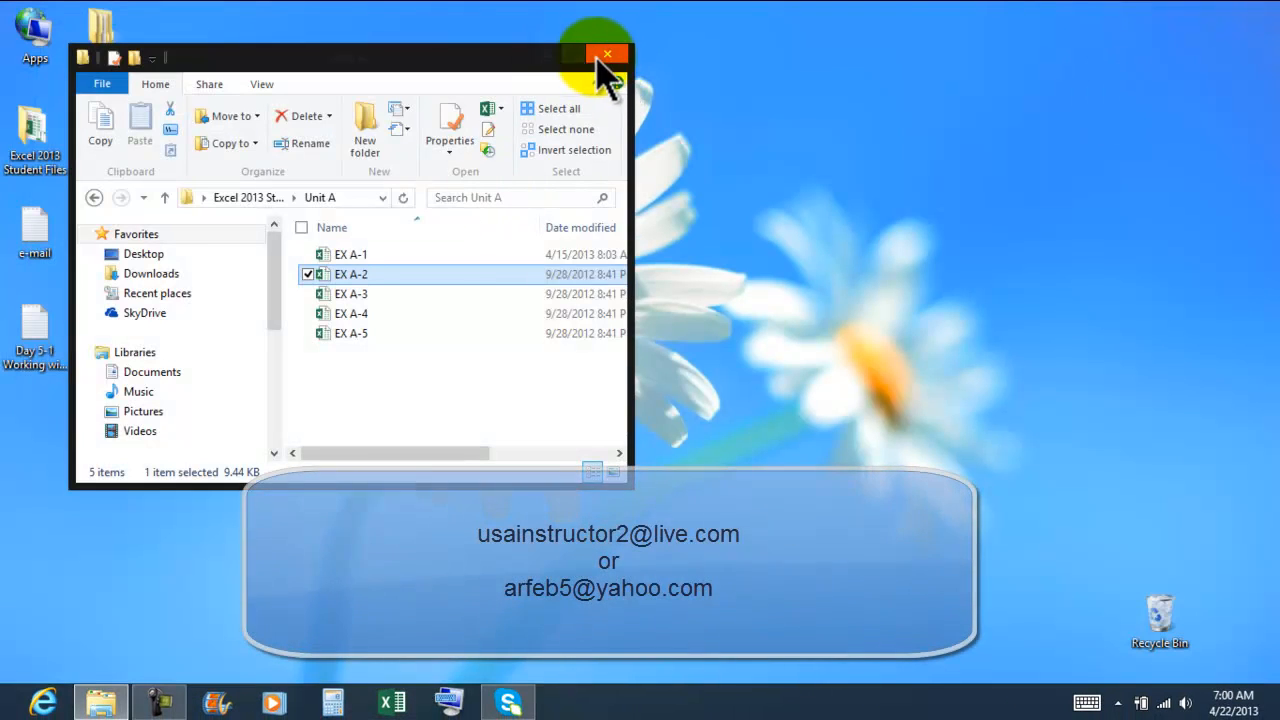
Step: Open the Day 5-1 text file on the desktop to review the list of practice topics and close it
click(30, 350)
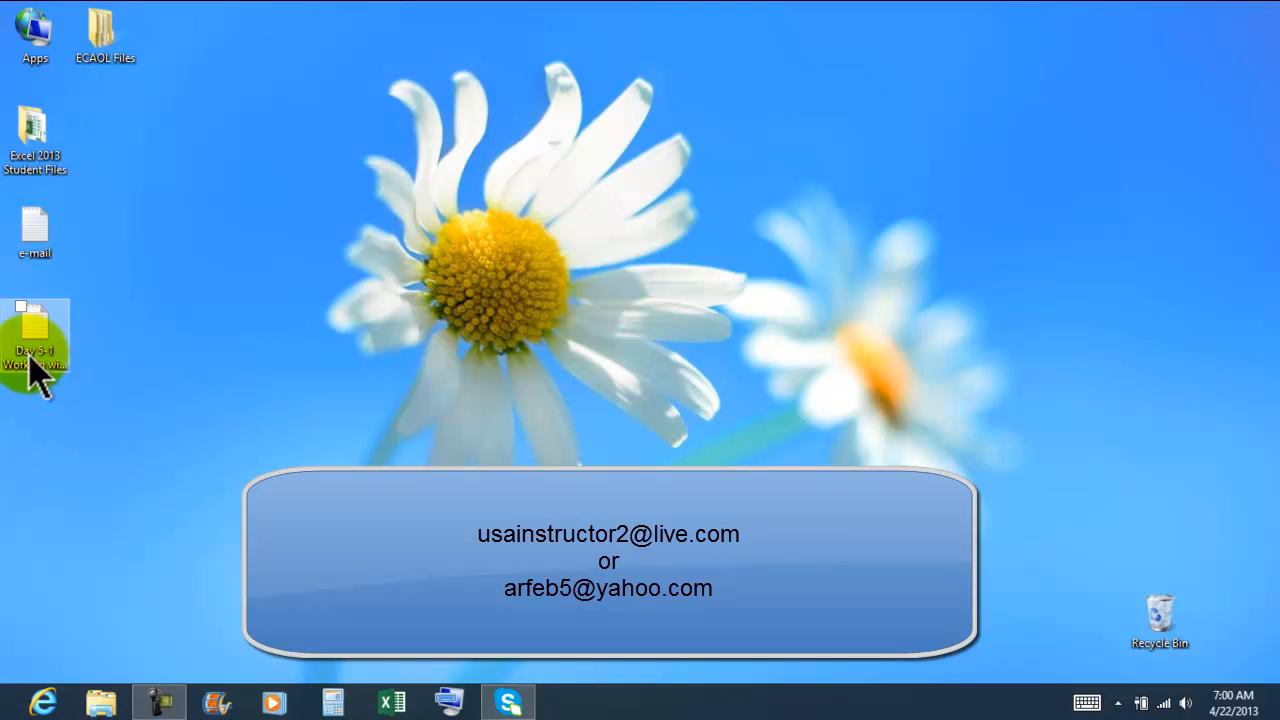
double_click(33, 335)
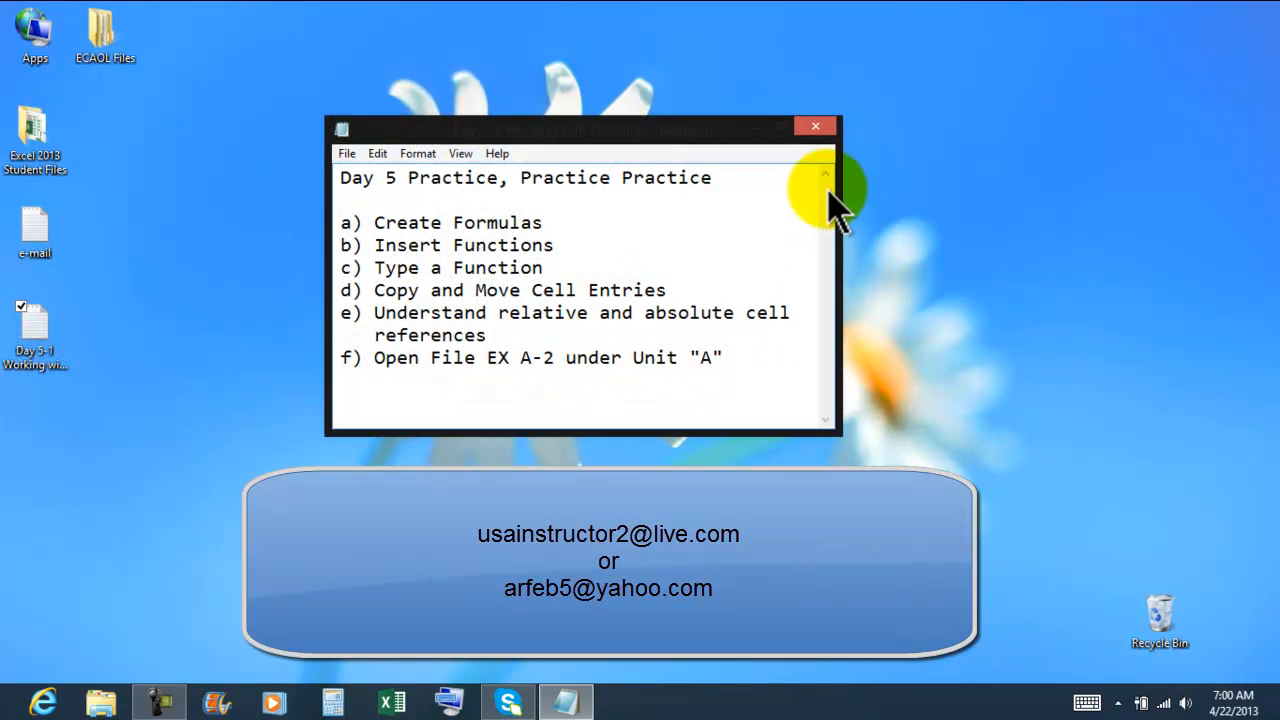
click(819, 128)
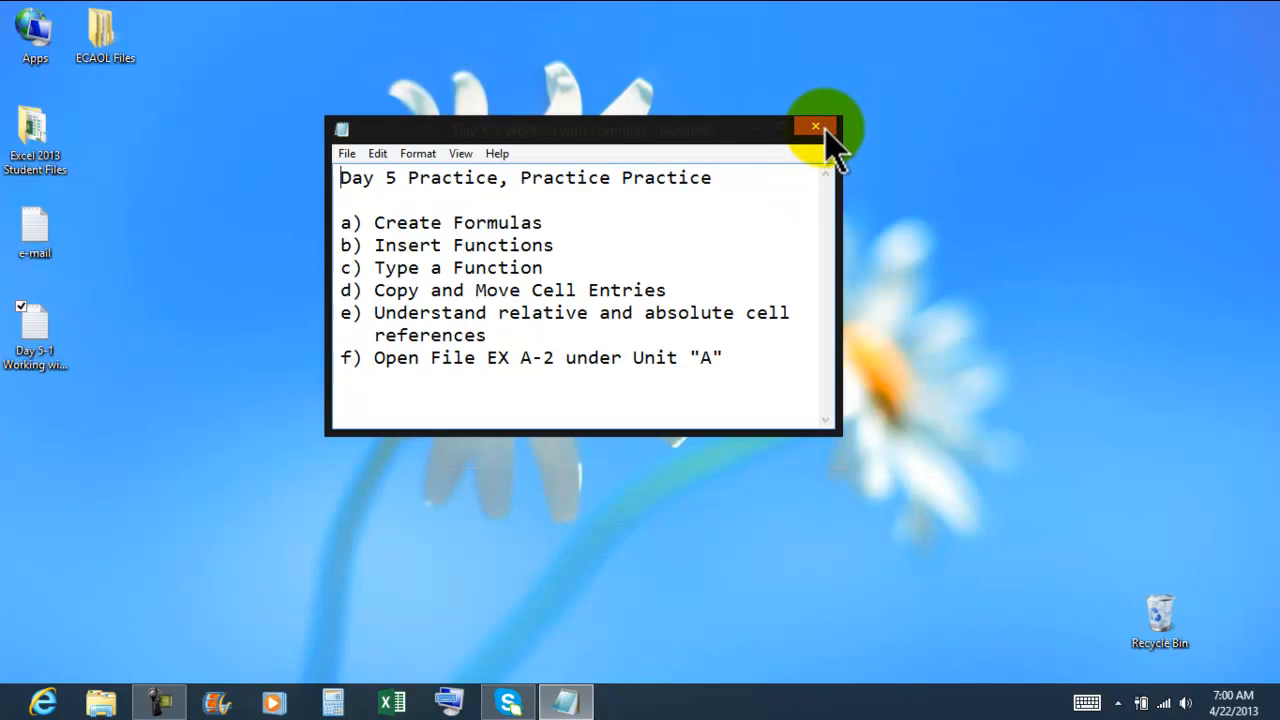